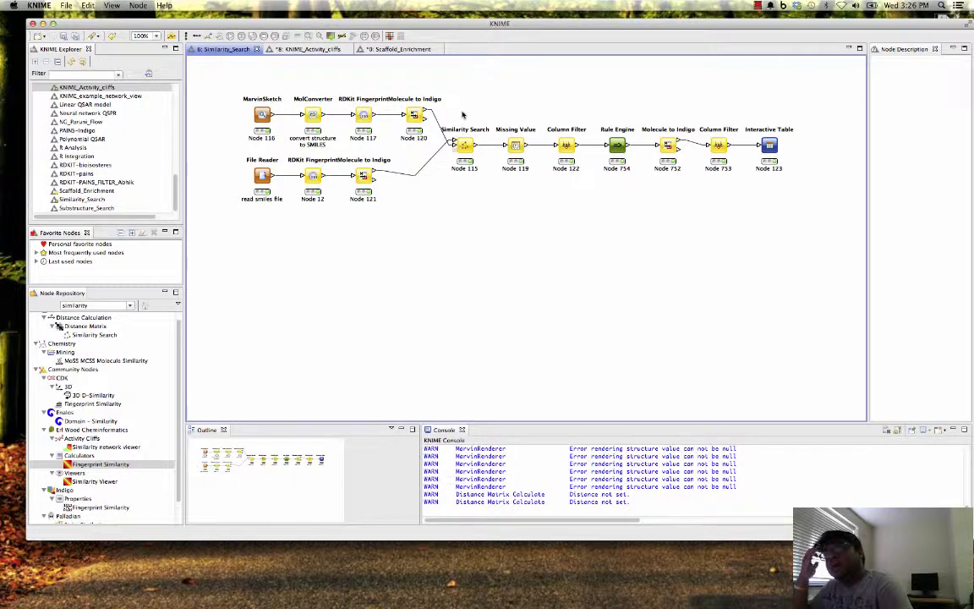
- Look over the KNIME_Activity_cliffs workflow and the full length of the Scaffold_Enrichment workflow
{"action": "left_click", "coordinate": [306, 49]}
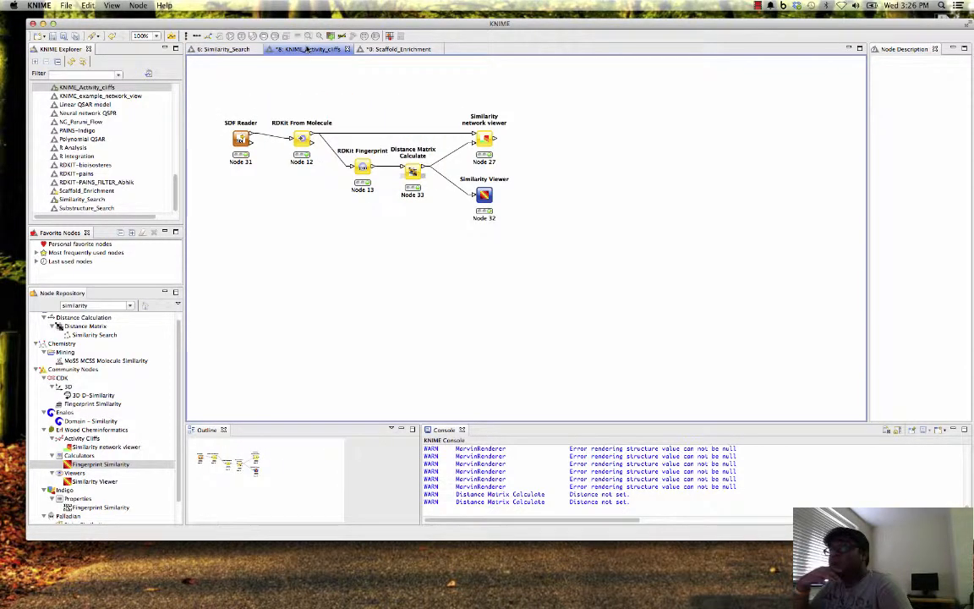
{"action": "left_click", "coordinate": [396, 49]}
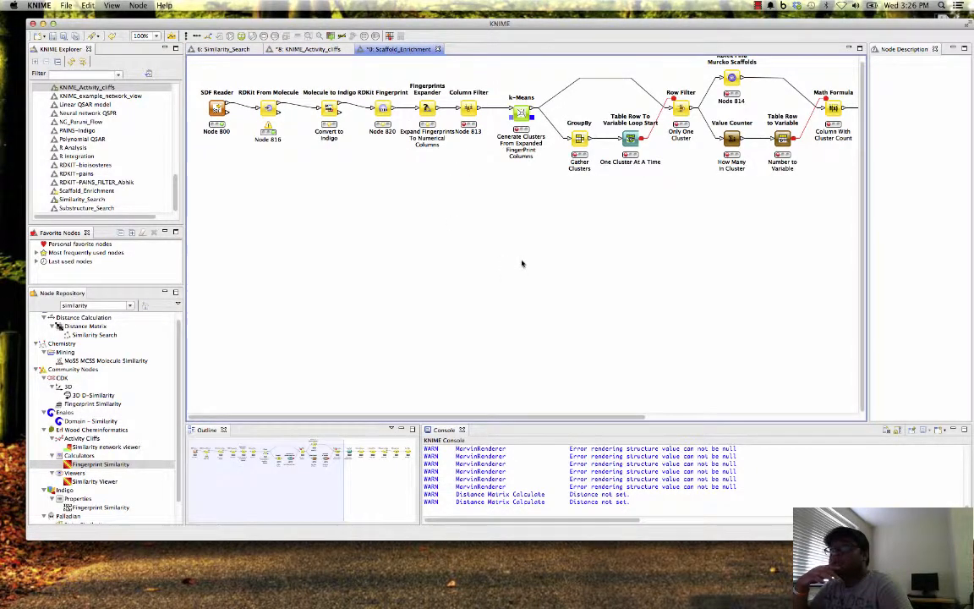
{"action": "left_click_drag", "start_coordinate": [627, 418], "coordinate": [723, 418]}
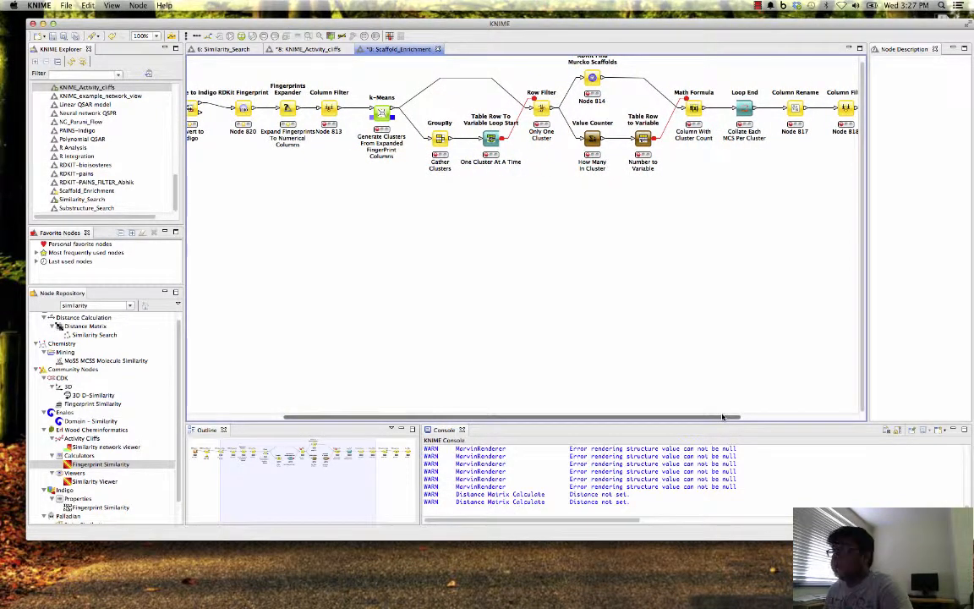
{"action": "left_click_drag", "start_coordinate": [723, 417], "coordinate": [723, 417]}
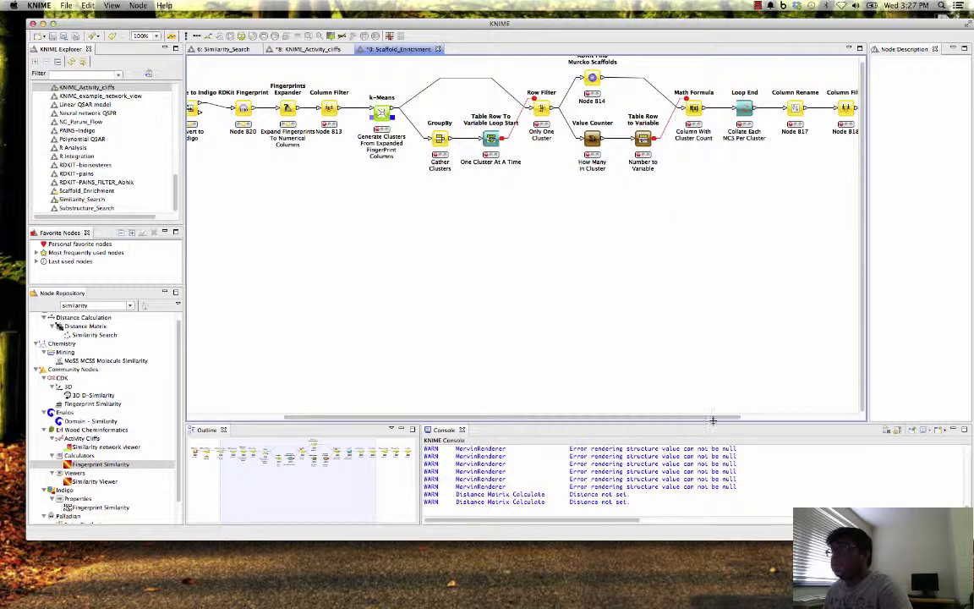
{"action": "left_click_drag", "start_coordinate": [710, 417], "coordinate": [810, 418]}
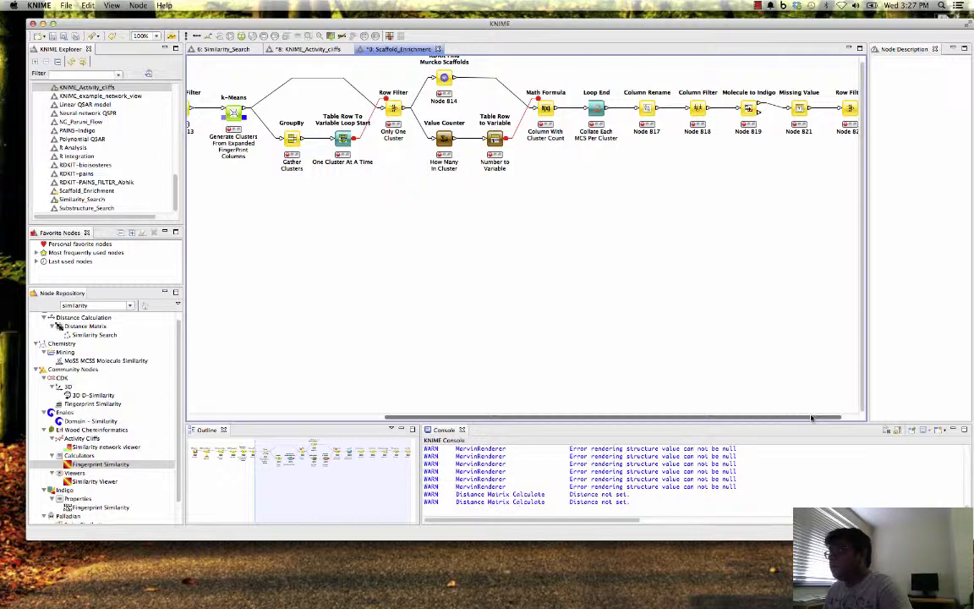
{"action": "left_click_drag", "start_coordinate": [810, 418], "coordinate": [570, 399]}
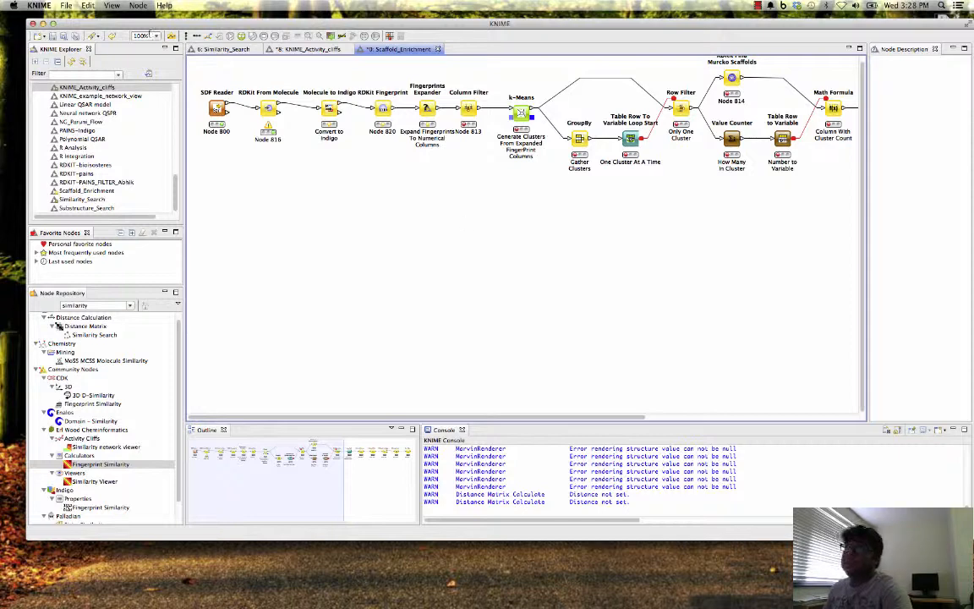
- Open the MarvinSketch node's configuration in the Similarity_Search workflow and enlarge the dialog to view the query structure
{"action": "left_click", "coordinate": [224, 49]}
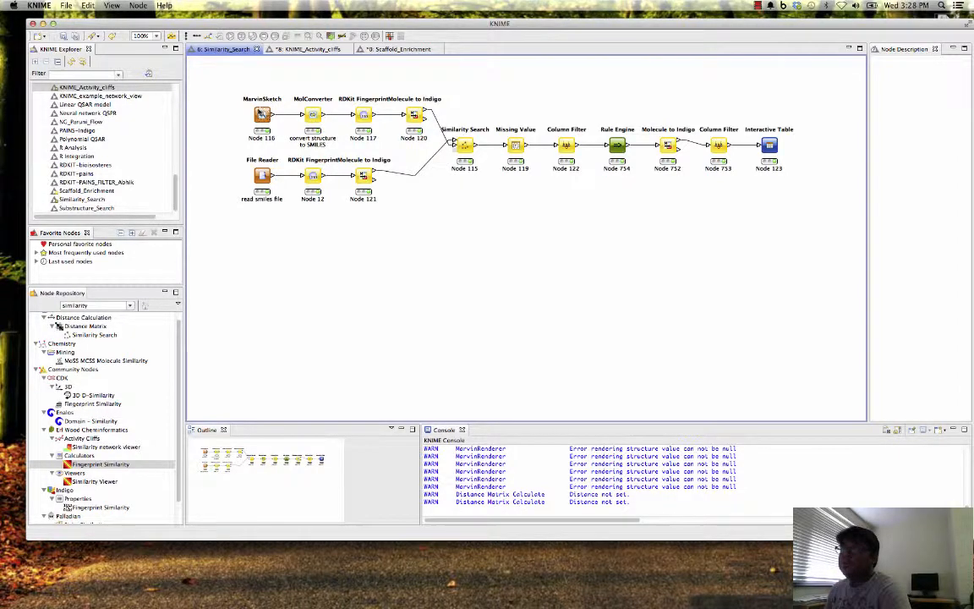
{"action": "left_click", "coordinate": [262, 114]}
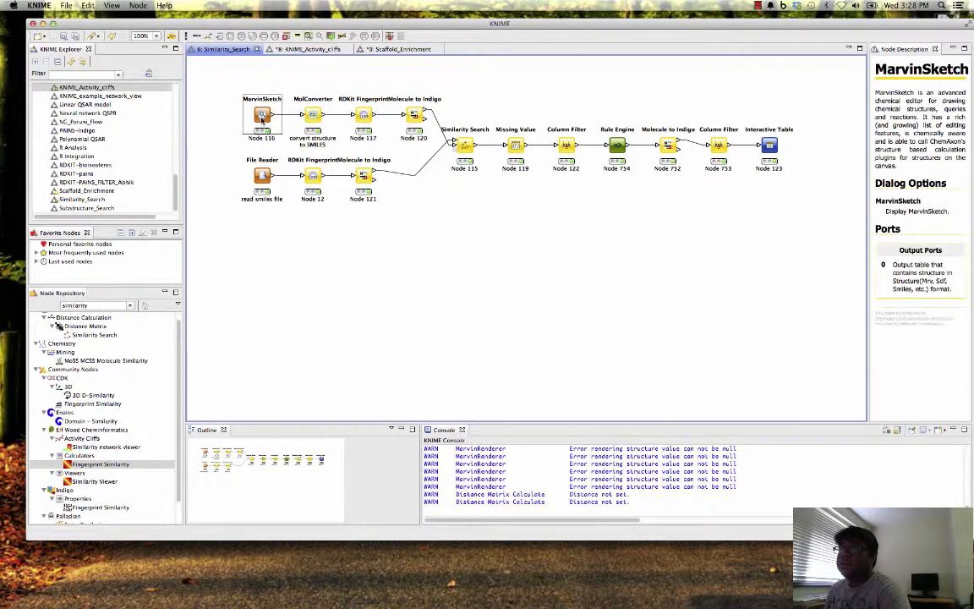
{"action": "right_click", "coordinate": [260, 116]}
{"action": "left_click", "coordinate": [298, 119]}
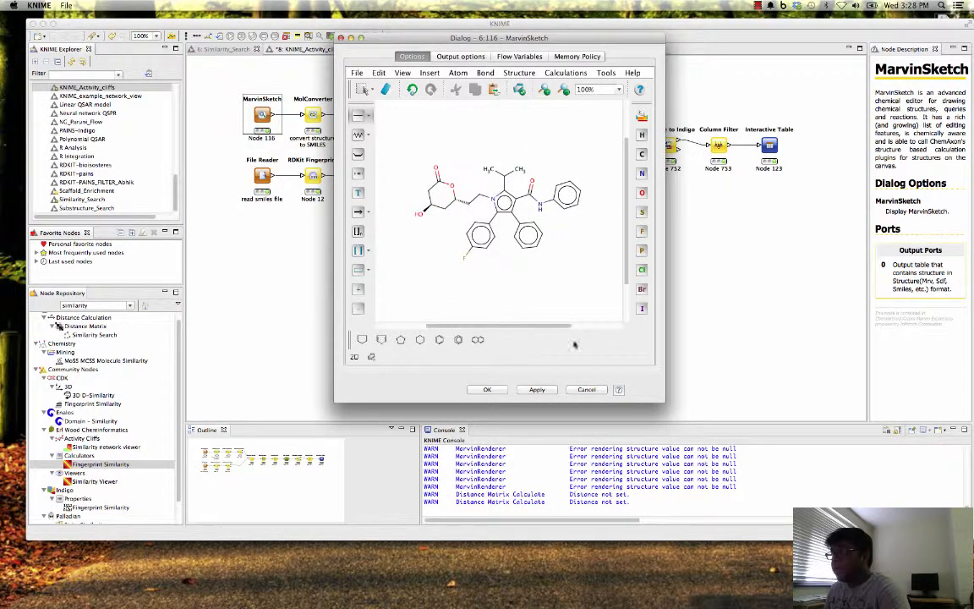
{"action": "left_click_drag", "start_coordinate": [662, 400], "coordinate": [709, 429]}
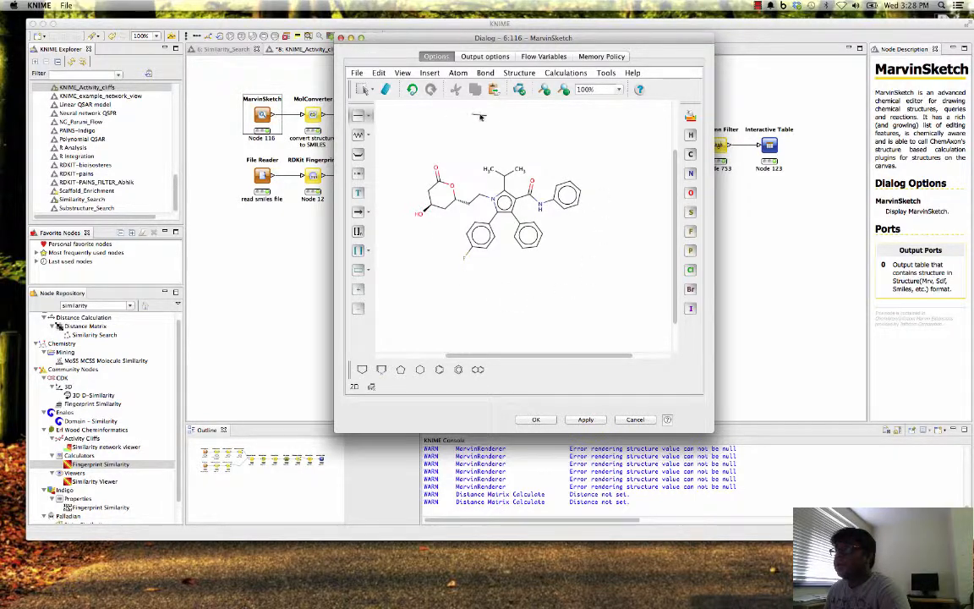
- Review the calculations MarvinSketch offers, including Partitioning, and close the node's configuration with the structure as is
{"action": "left_click", "coordinate": [568, 74]}
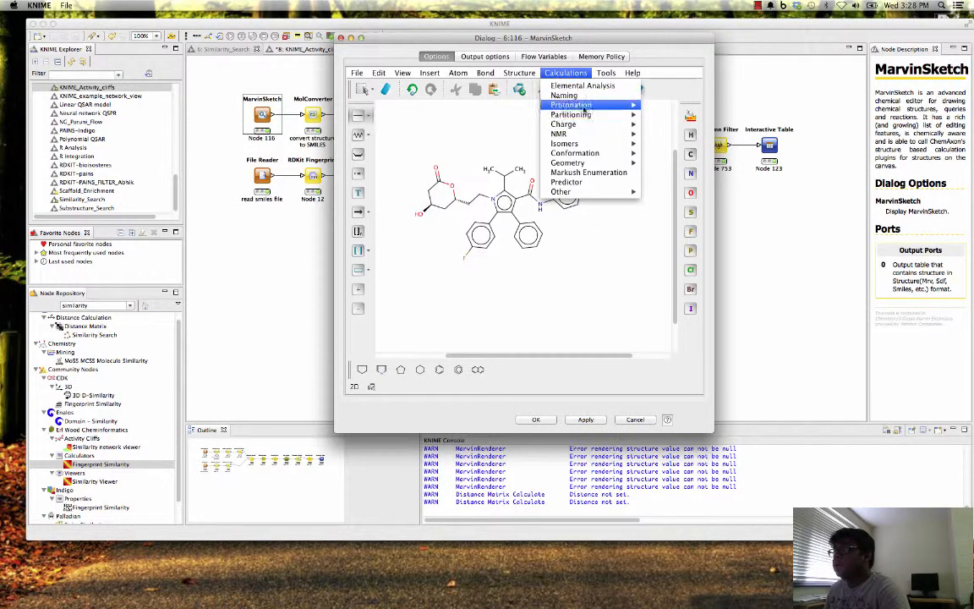
{"action": "left_click", "coordinate": [694, 64]}
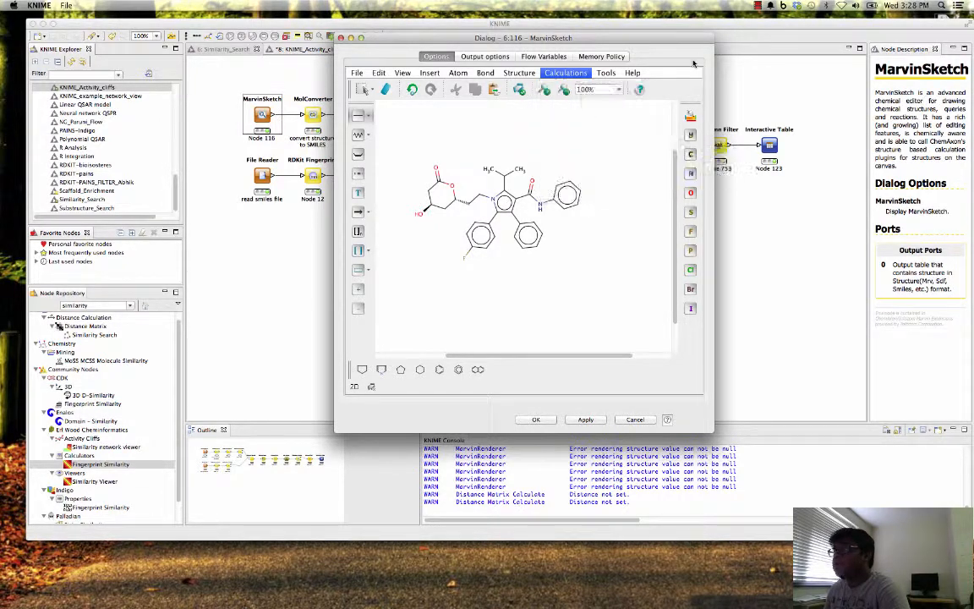
{"action": "left_click", "coordinate": [564, 73]}
{"action": "mouse_move", "coordinate": [596, 120]}
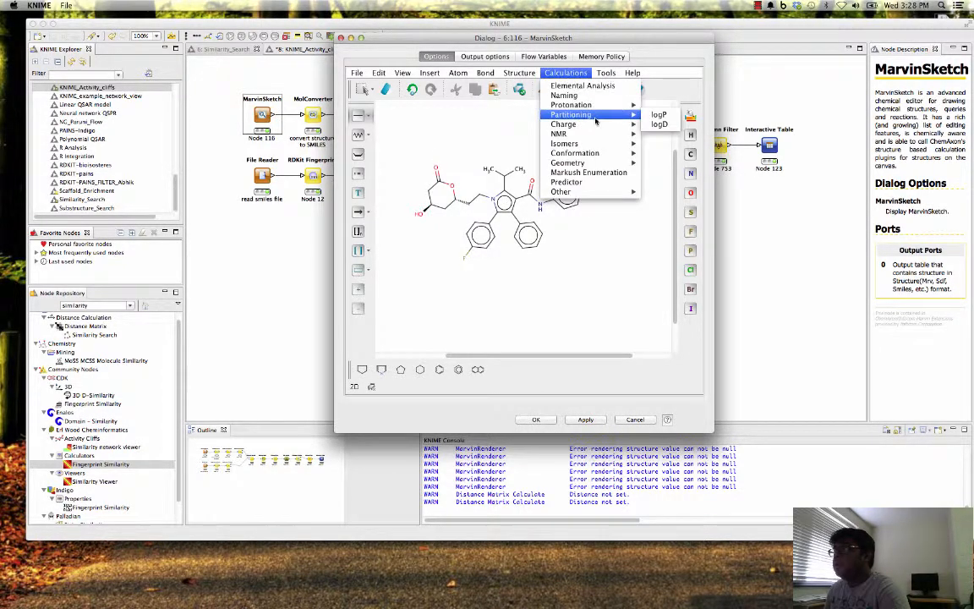
{"action": "left_click", "coordinate": [657, 63]}
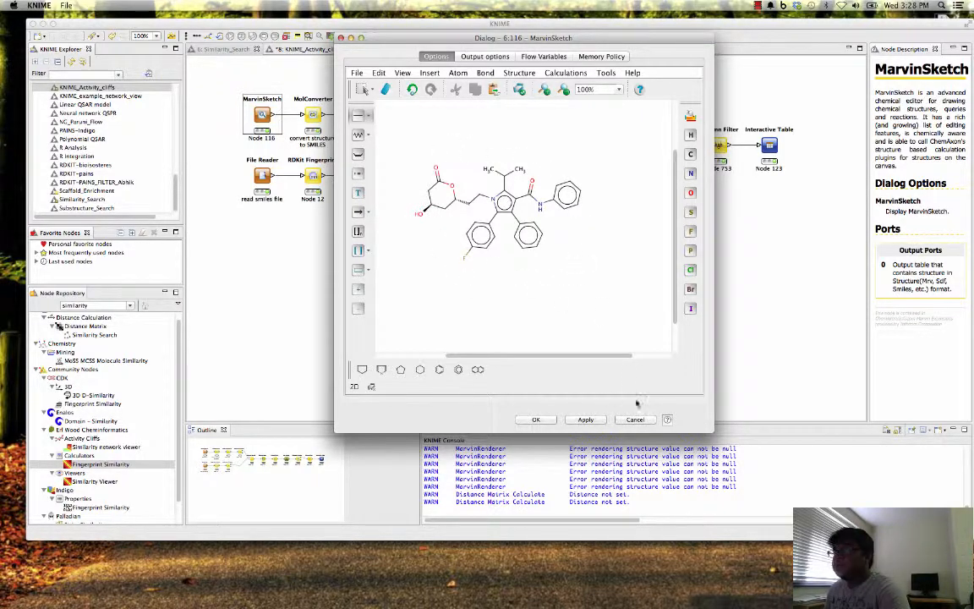
{"action": "left_click", "coordinate": [588, 421]}
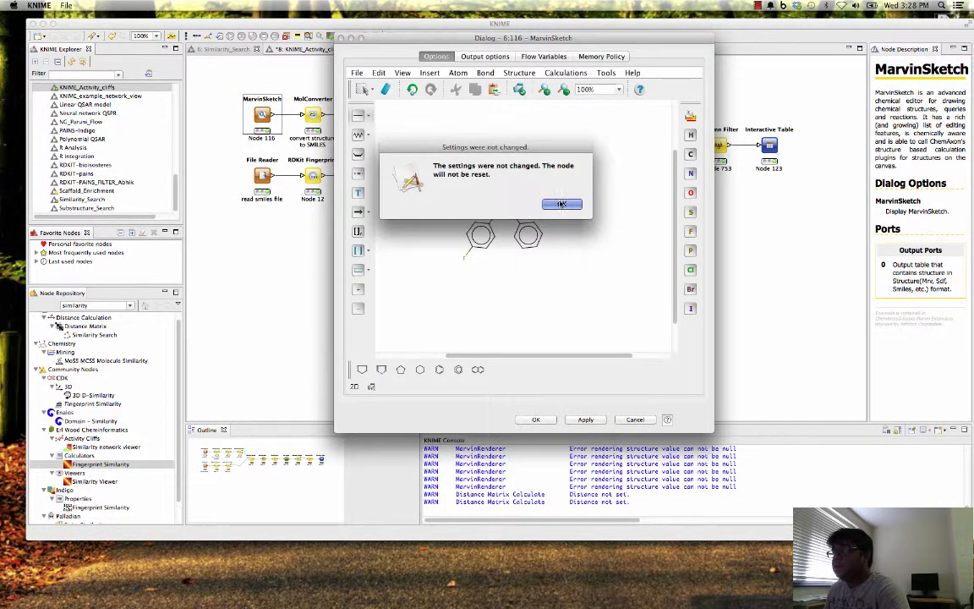
{"action": "left_click", "coordinate": [562, 204]}
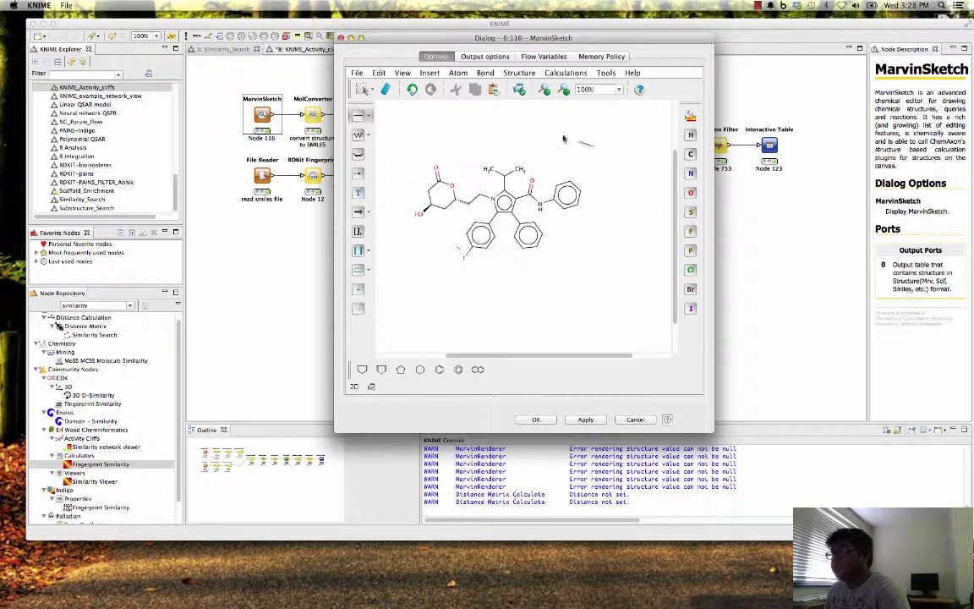
{"action": "left_click", "coordinate": [629, 421]}
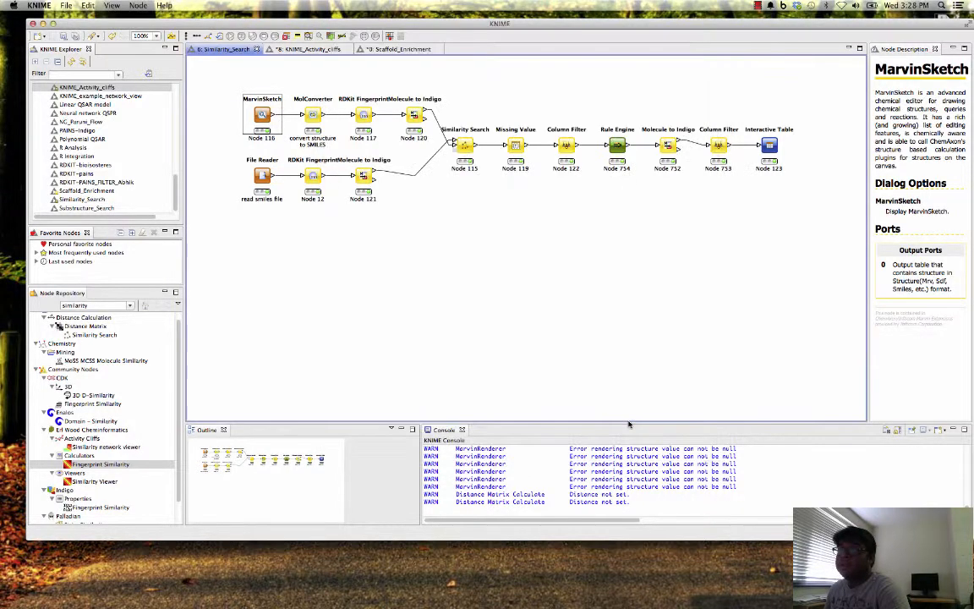
- Open the File Reader node's configuration and widen the Col1 preview column to read the full compound IDs
{"action": "left_click", "coordinate": [262, 176]}
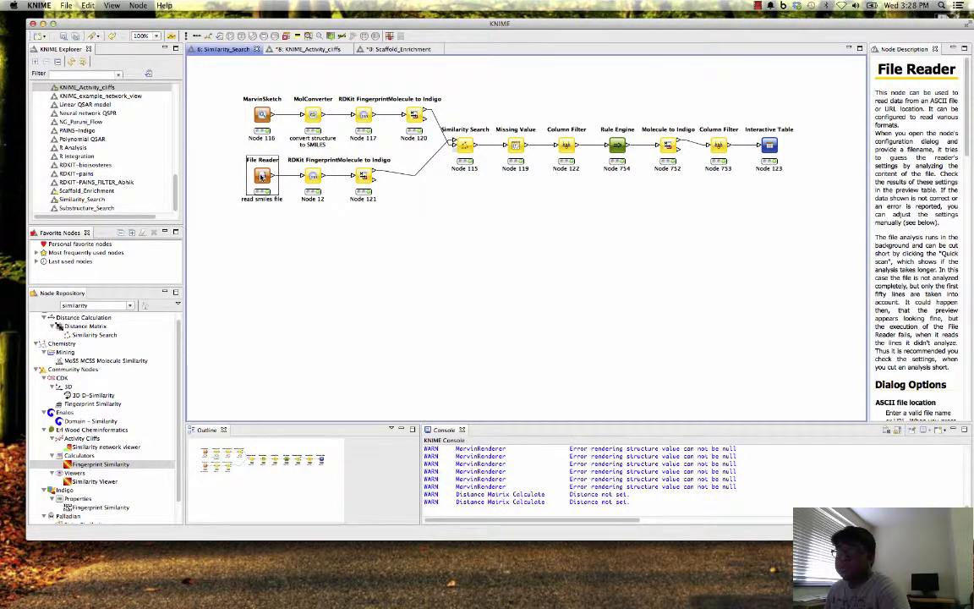
{"action": "right_click", "coordinate": [261, 176]}
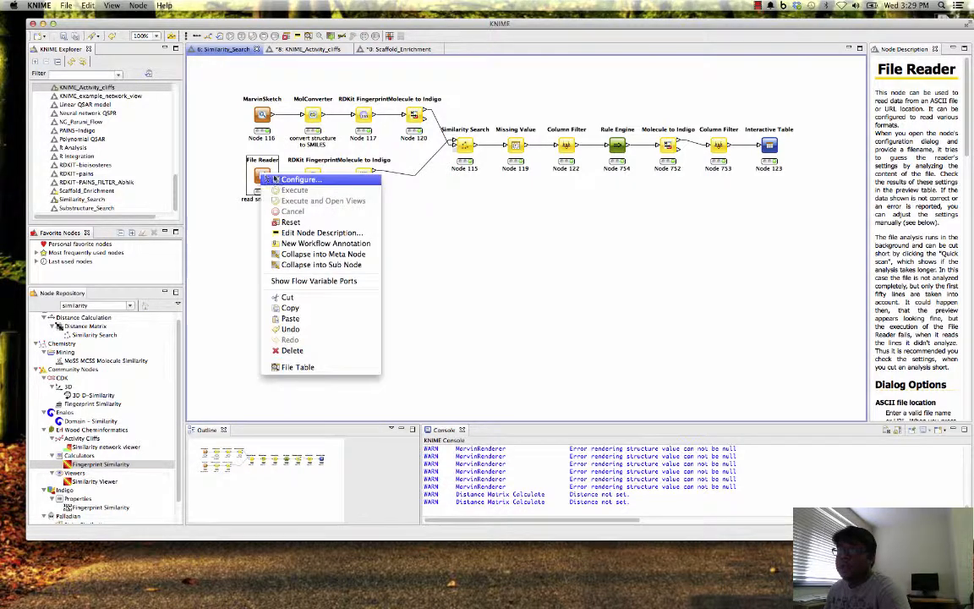
{"action": "left_click", "coordinate": [285, 179]}
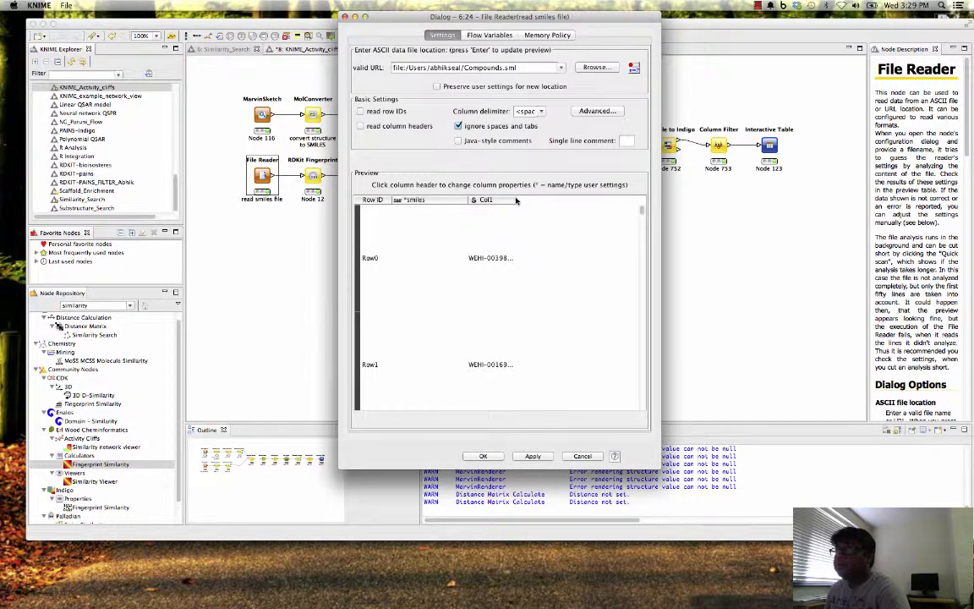
{"action": "left_click_drag", "start_coordinate": [513, 199], "coordinate": [550, 199]}
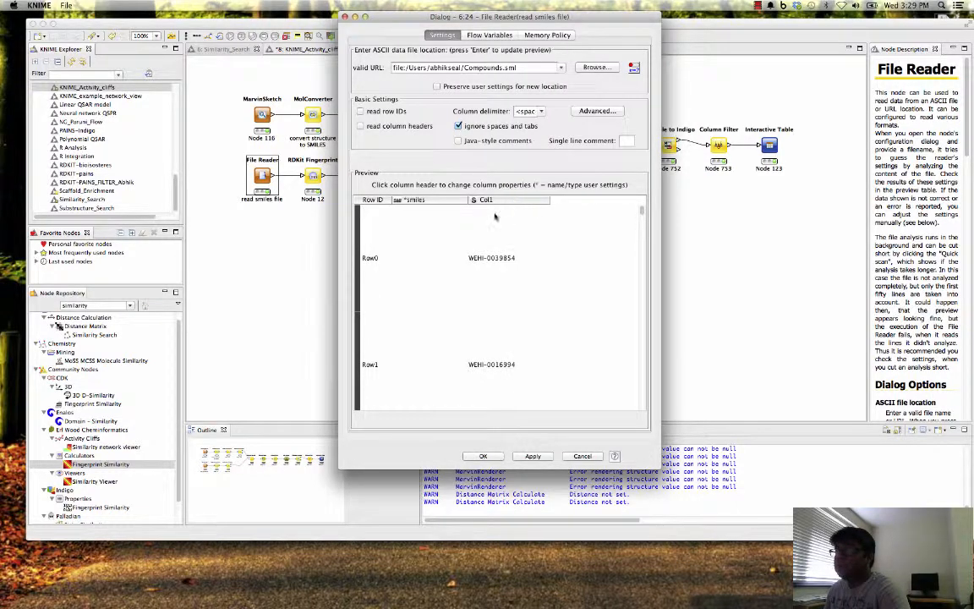
{"action": "left_click", "coordinate": [399, 246]}
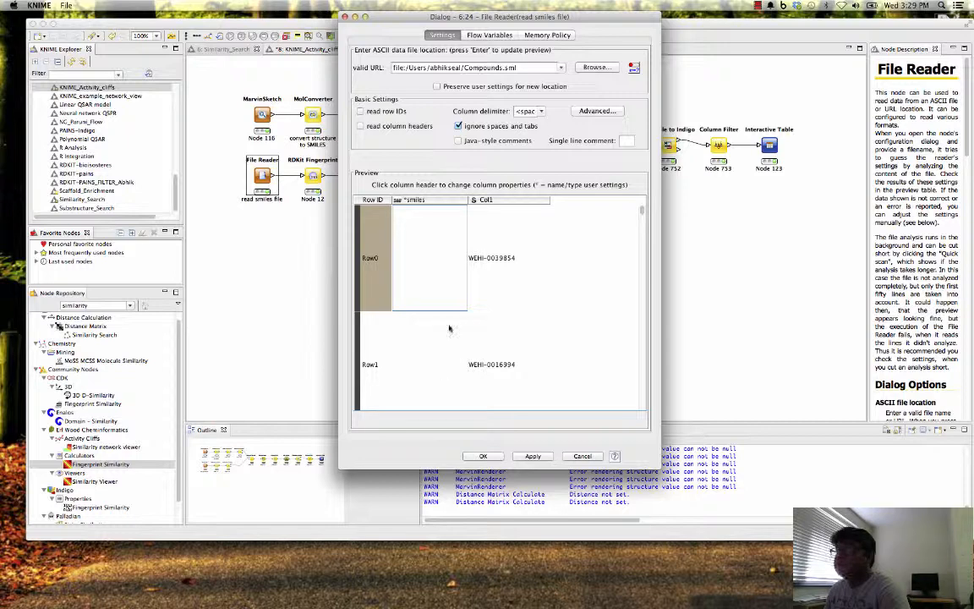
{"action": "left_click", "coordinate": [423, 338]}
- Check the File Reader's flow variables and its data file location, and close the configuration without saving
{"action": "left_click", "coordinate": [470, 36]}
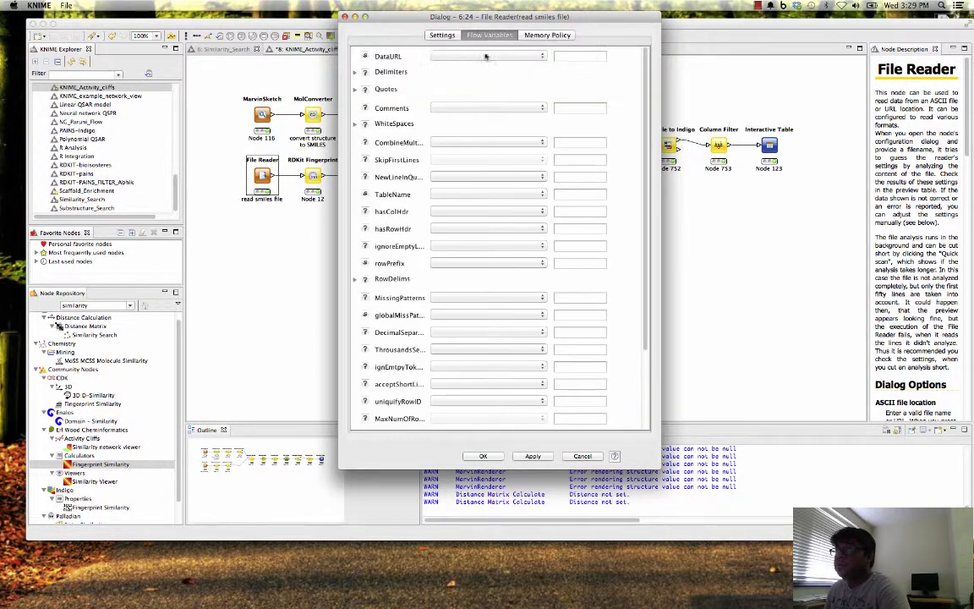
{"action": "left_click", "coordinate": [436, 35]}
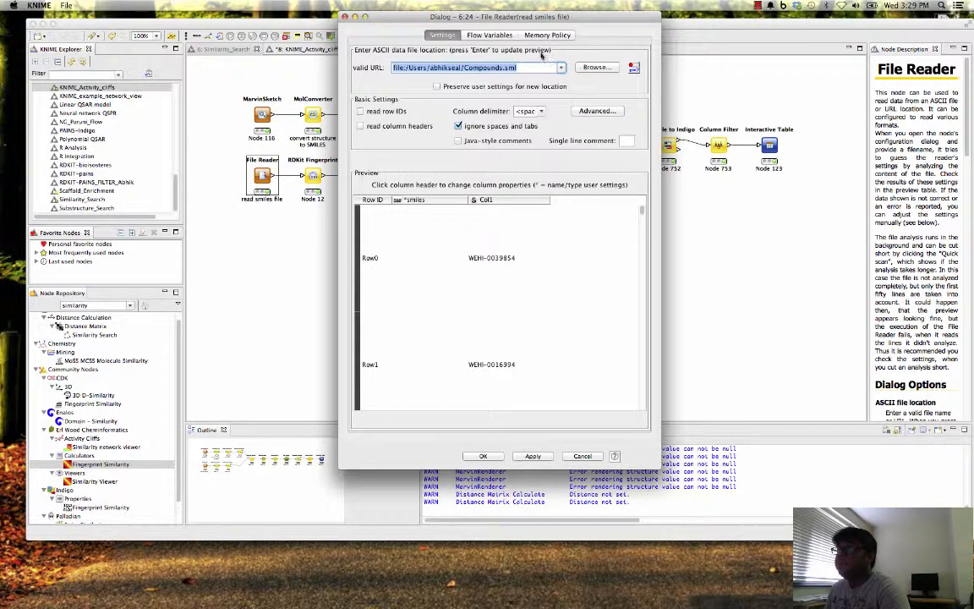
{"action": "left_click", "coordinate": [466, 65]}
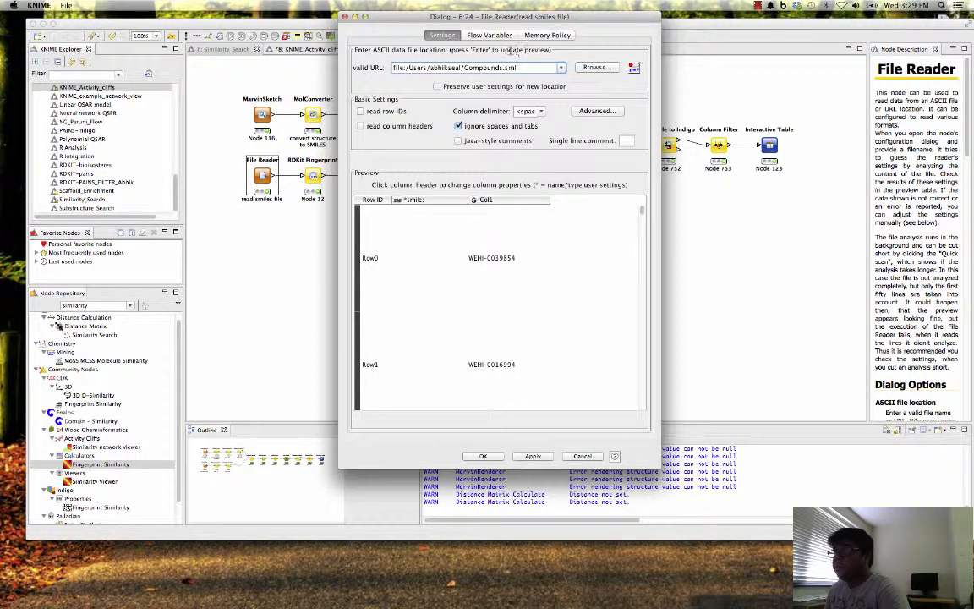
{"action": "left_click", "coordinate": [595, 458]}
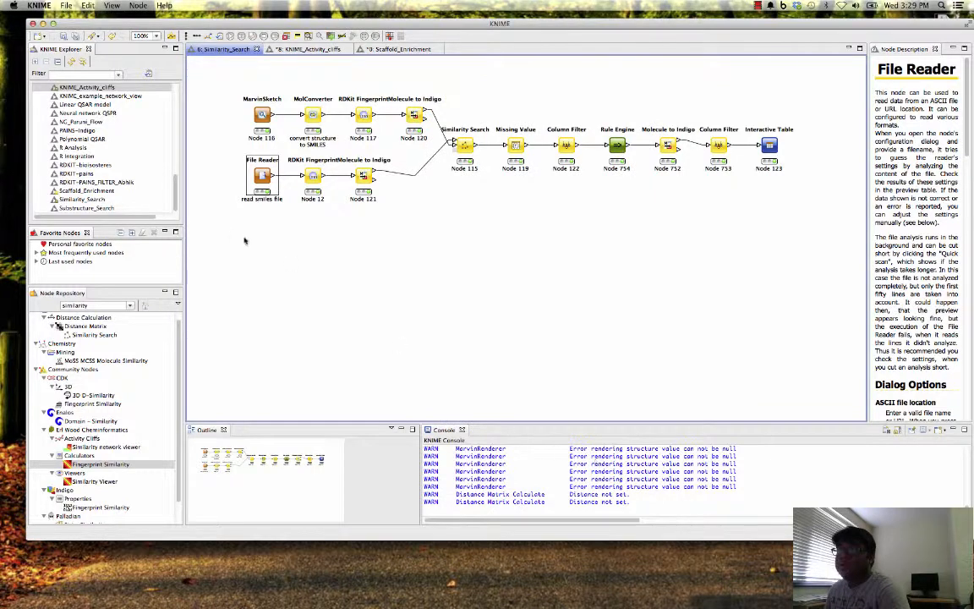
- Reset the RDKit Fingerprint node in the File Reader branch
{"action": "right_click", "coordinate": [313, 173]}
{"action": "left_click", "coordinate": [338, 219]}
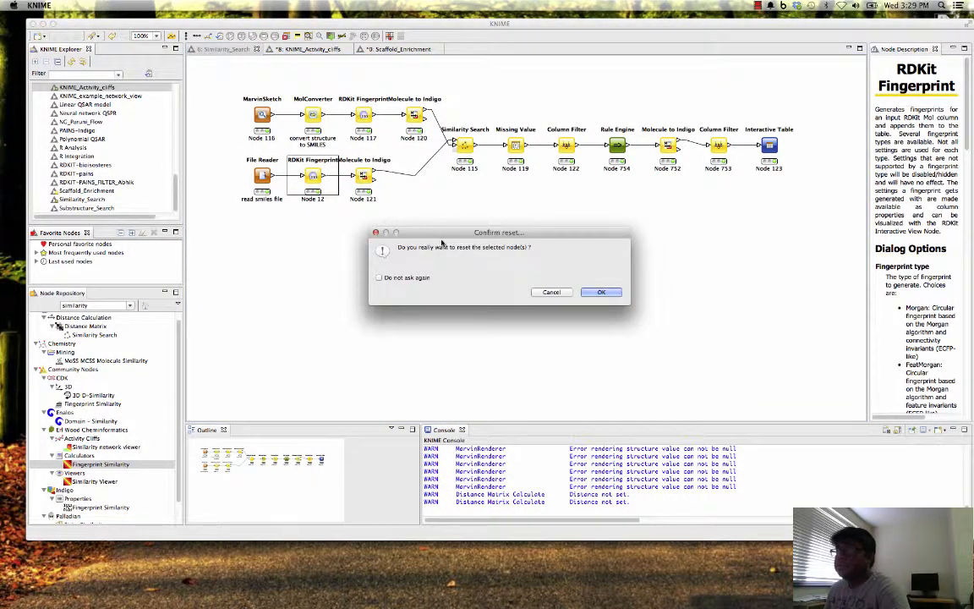
{"action": "left_click", "coordinate": [600, 292]}
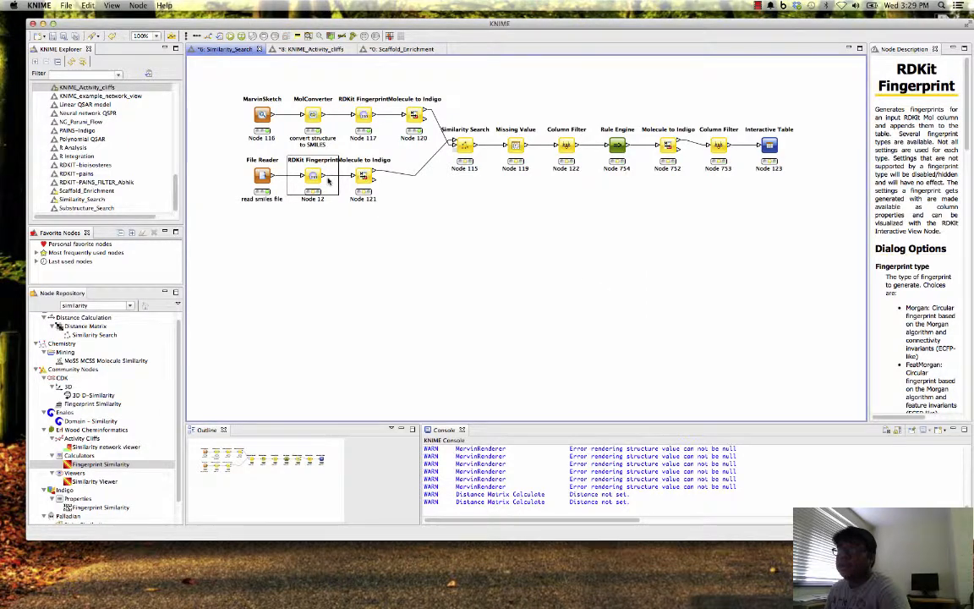
- Shift the Molecule to Indigo node of the File Reader branch slightly away from the RDKit Fingerprint node and execute it
{"action": "left_click", "coordinate": [378, 178]}
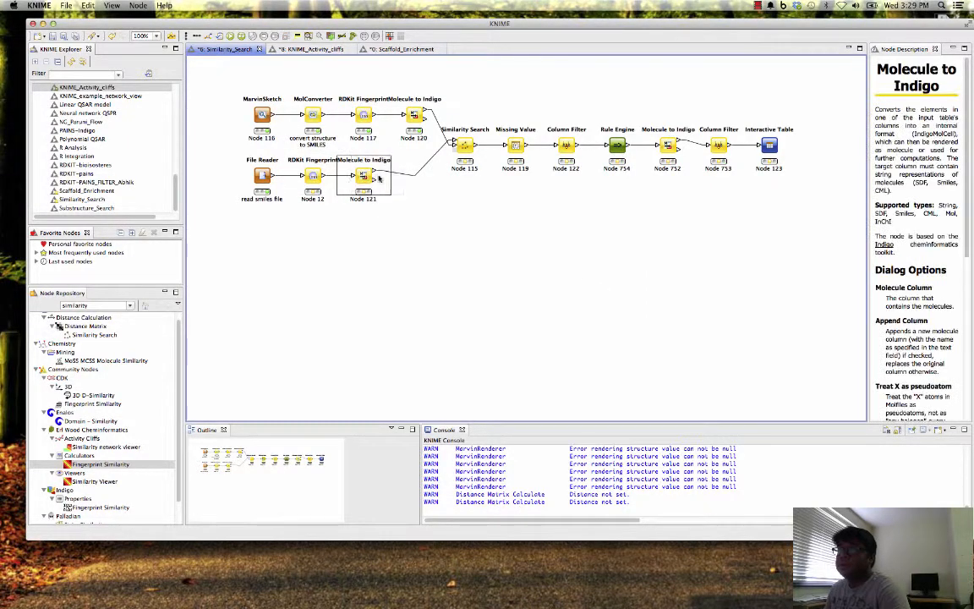
{"action": "left_click_drag", "start_coordinate": [378, 178], "coordinate": [391, 178]}
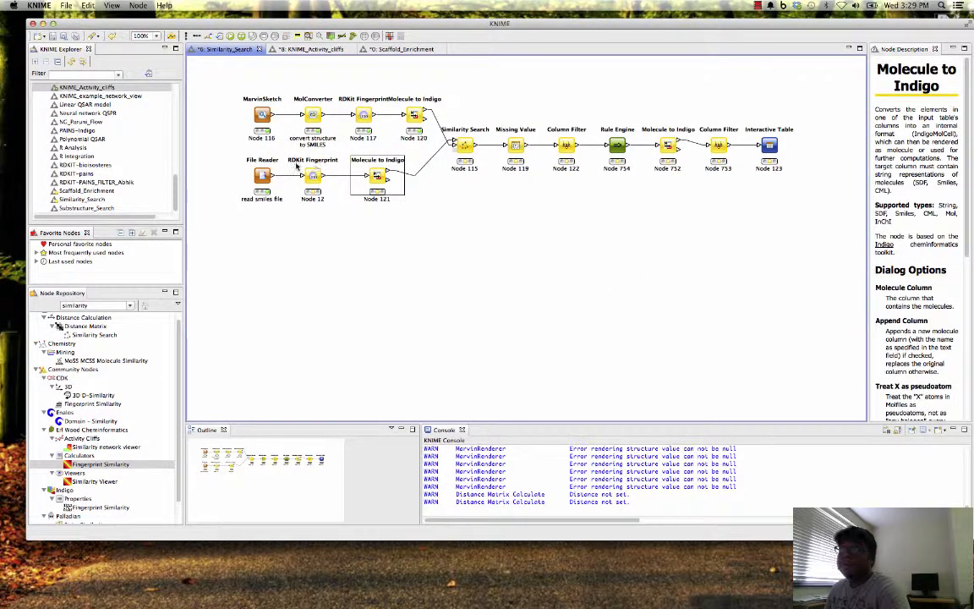
{"action": "left_click", "coordinate": [230, 36]}
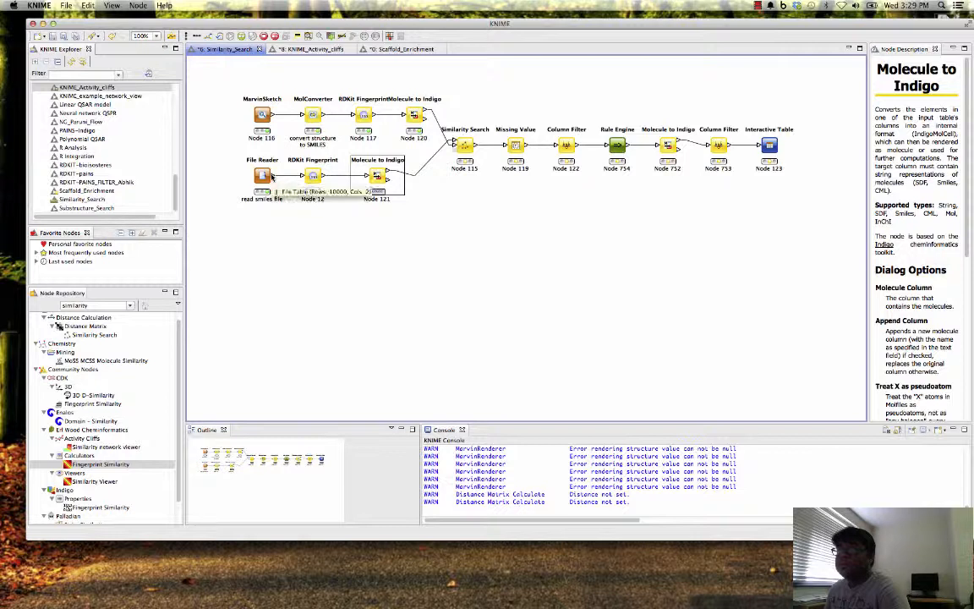
- Open the Valid Molecules output table of the File Reader branch's Molecule to Indigo node and enlarge it to show the Fingerprint column
{"action": "mouse_move", "coordinate": [310, 194]}
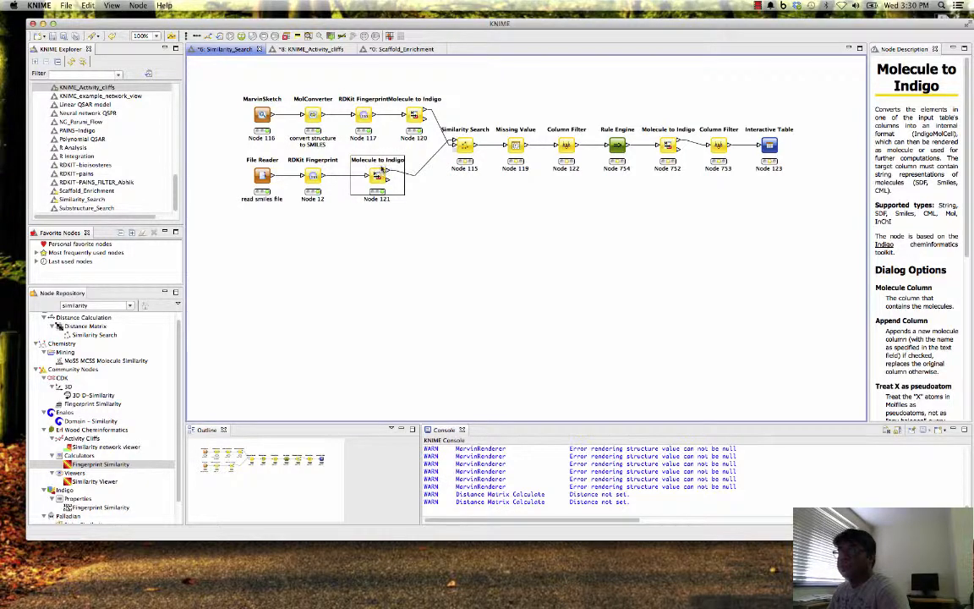
{"action": "right_click", "coordinate": [373, 176]}
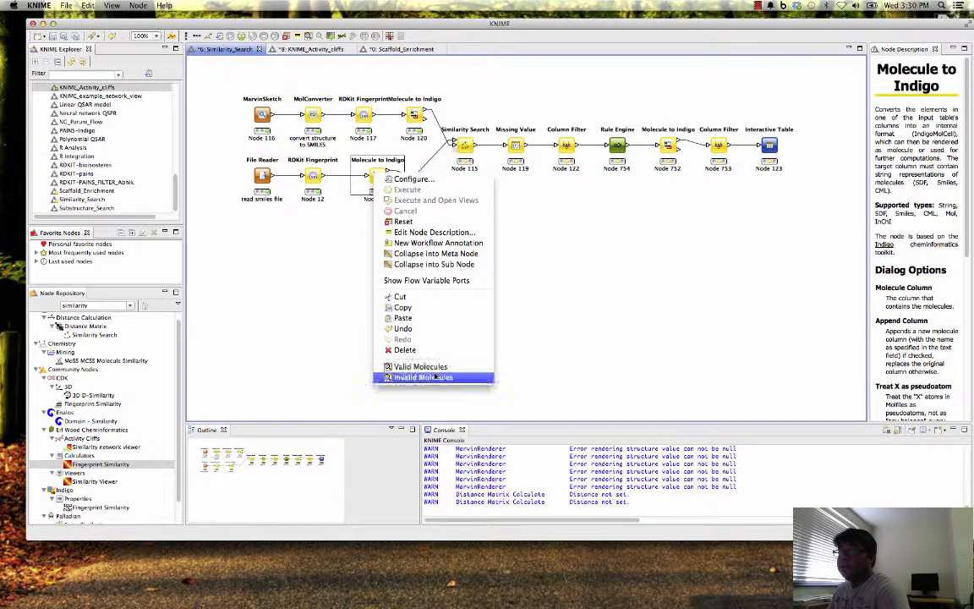
{"action": "left_click", "coordinate": [414, 366]}
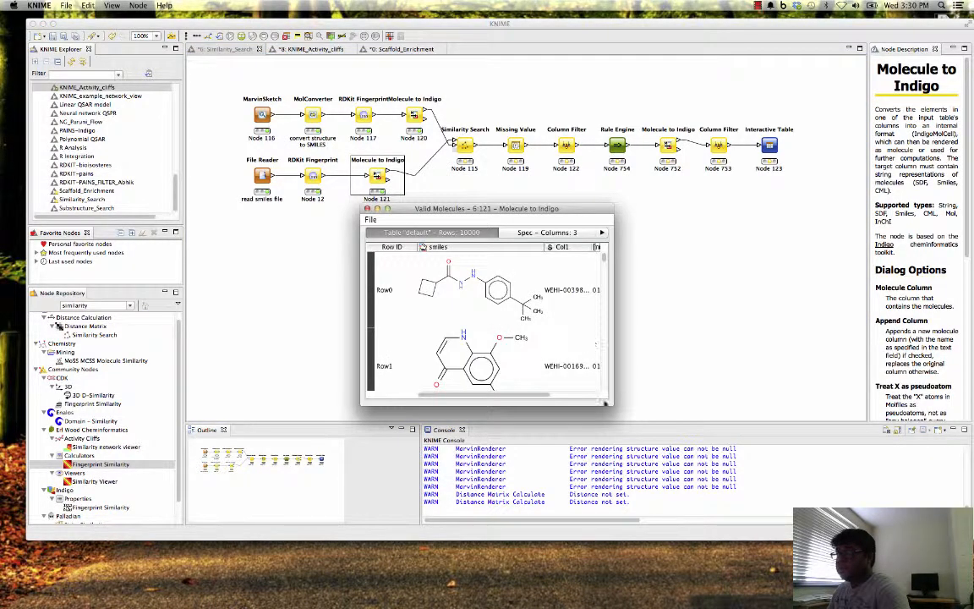
{"action": "left_click_drag", "start_coordinate": [610, 403], "coordinate": [917, 524]}
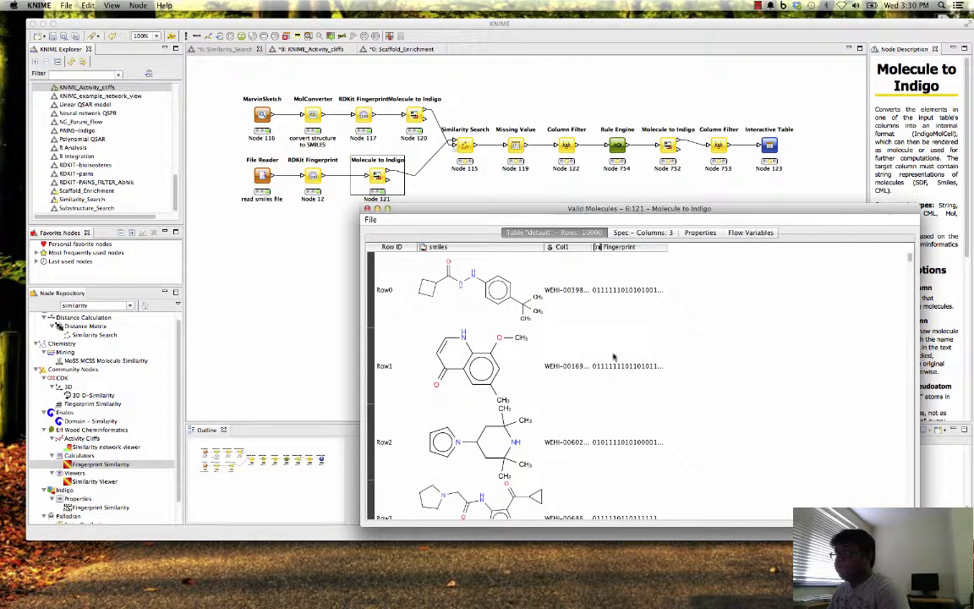
- Widen the Fingerprint column in the Valid Molecules table to view more of the bit strings, and close the table
{"action": "left_click_drag", "start_coordinate": [666, 246], "coordinate": [732, 248]}
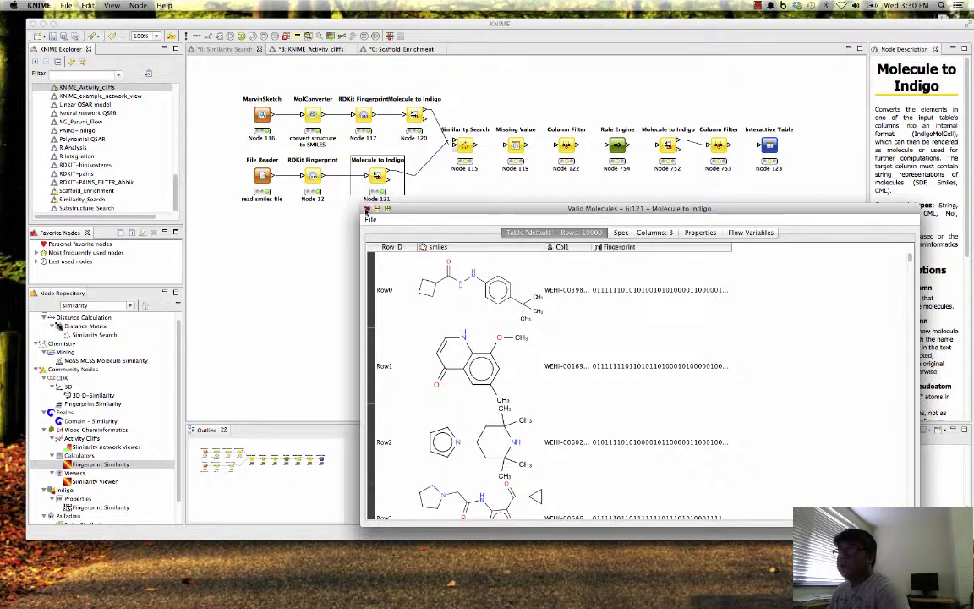
{"action": "left_click", "coordinate": [366, 209]}
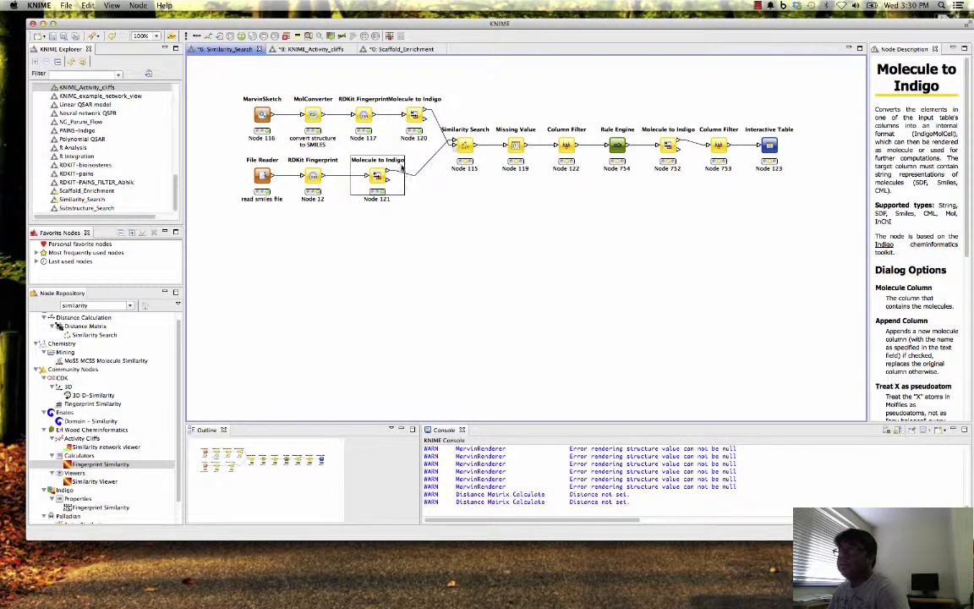
- View the Valid Molecules output of the MarvinSketch branch's Molecule to Indigo node in an enlarged window, and close it
{"action": "left_click", "coordinate": [413, 113]}
{"action": "right_click", "coordinate": [413, 114]}
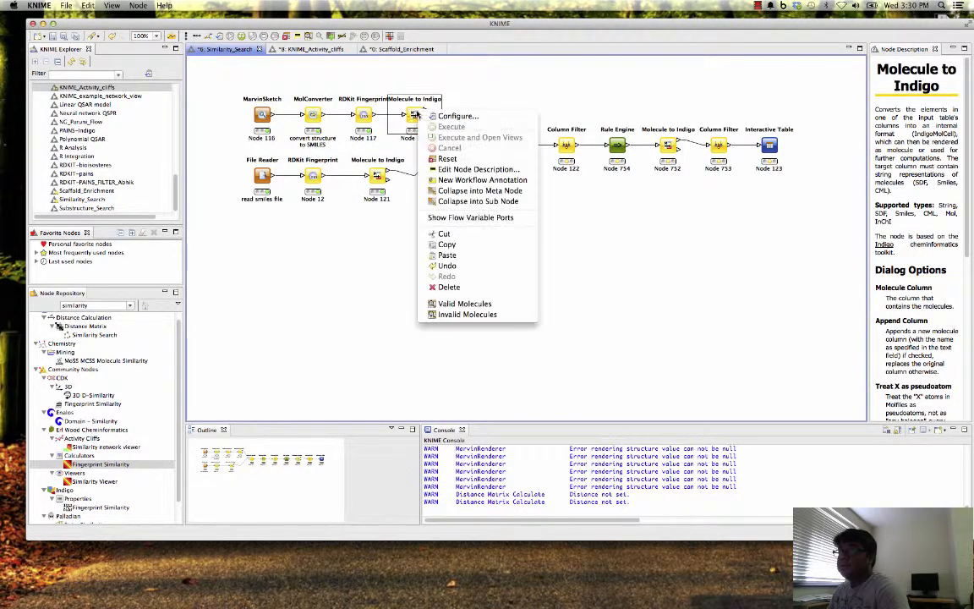
{"action": "left_click", "coordinate": [465, 303]}
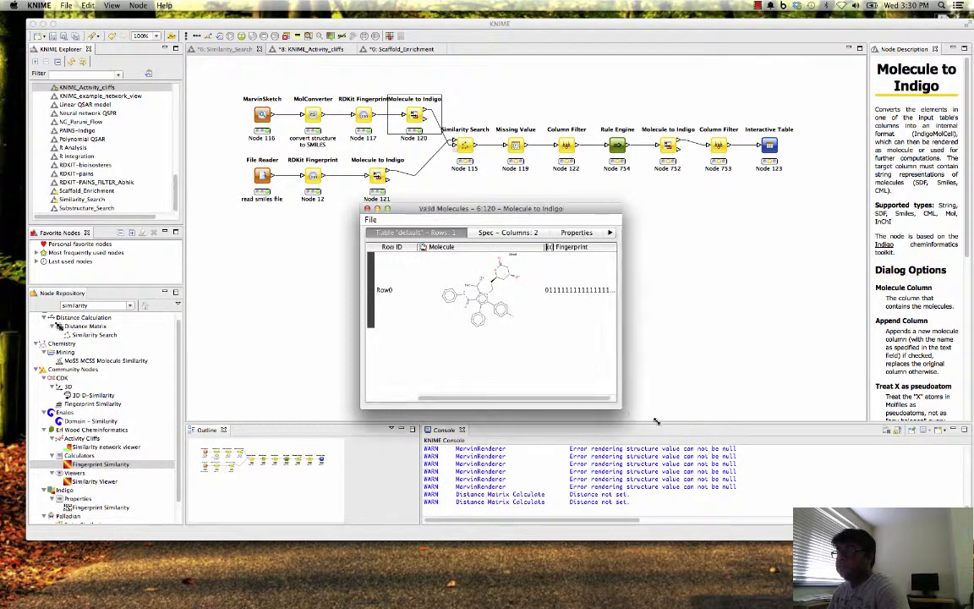
{"action": "left_click_drag", "start_coordinate": [656, 421], "coordinate": [790, 482]}
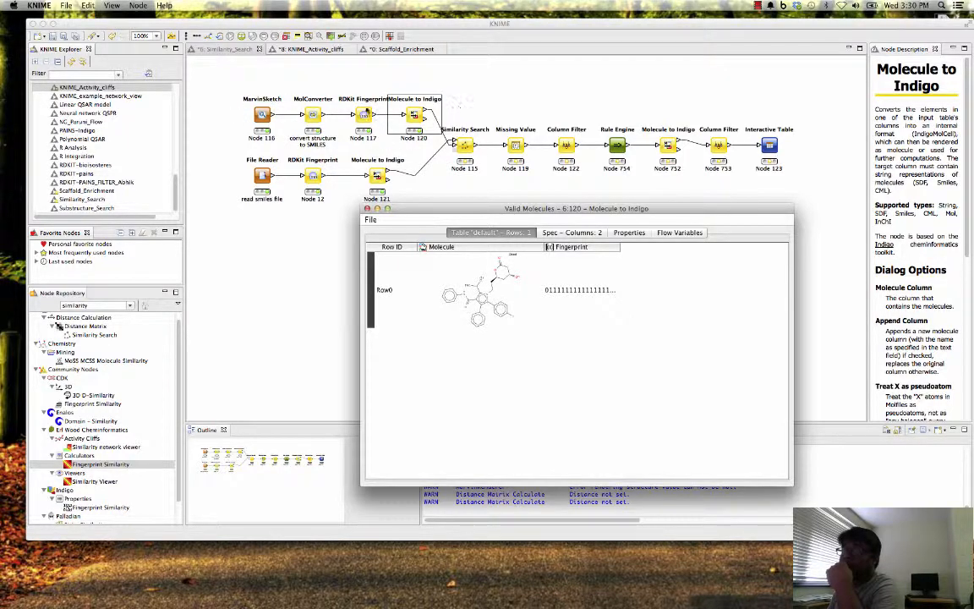
{"action": "left_click", "coordinate": [367, 209]}
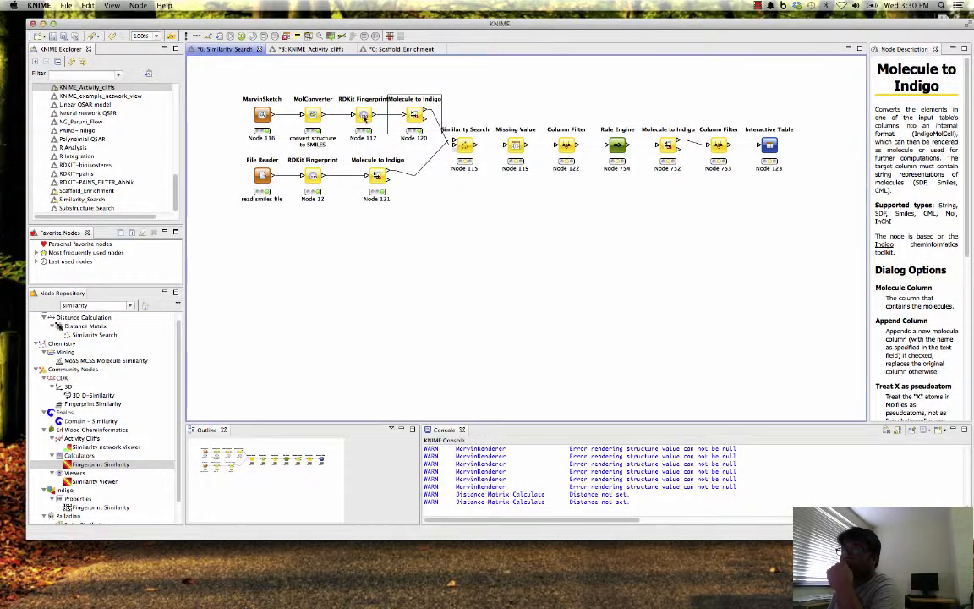
- Check the fingerprint type in the configuration of the MarvinSketch branch's RDKit Fingerprint node, and close it without saving
{"action": "right_click", "coordinate": [366, 117]}
{"action": "left_click", "coordinate": [383, 121]}
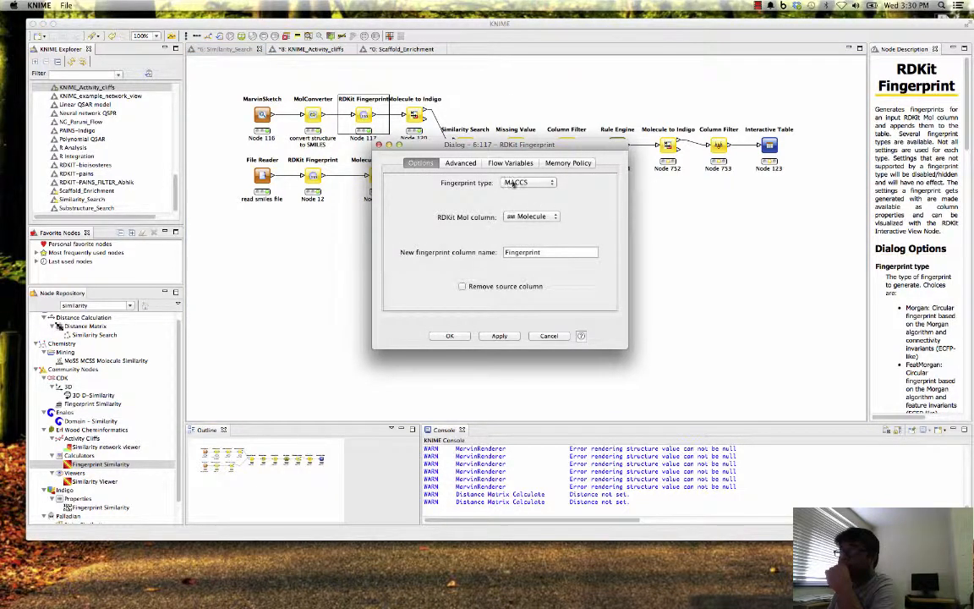
{"action": "left_click", "coordinate": [554, 337]}
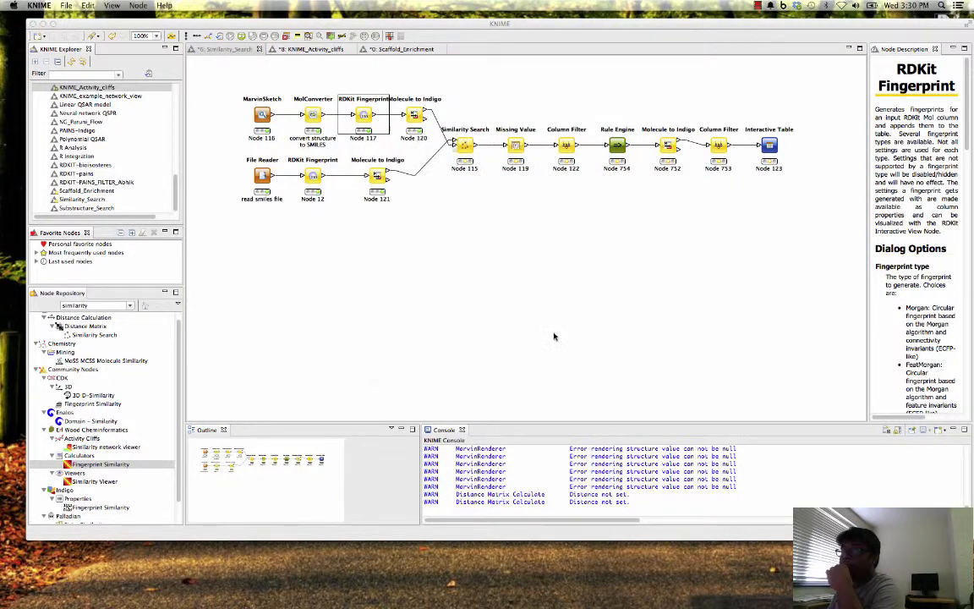
- Check the fingerprint type and molecule column in the File Reader branch's RDKit Fingerprint configuration, leaving the settings as they are
{"action": "right_click", "coordinate": [321, 175]}
{"action": "left_click", "coordinate": [346, 180]}
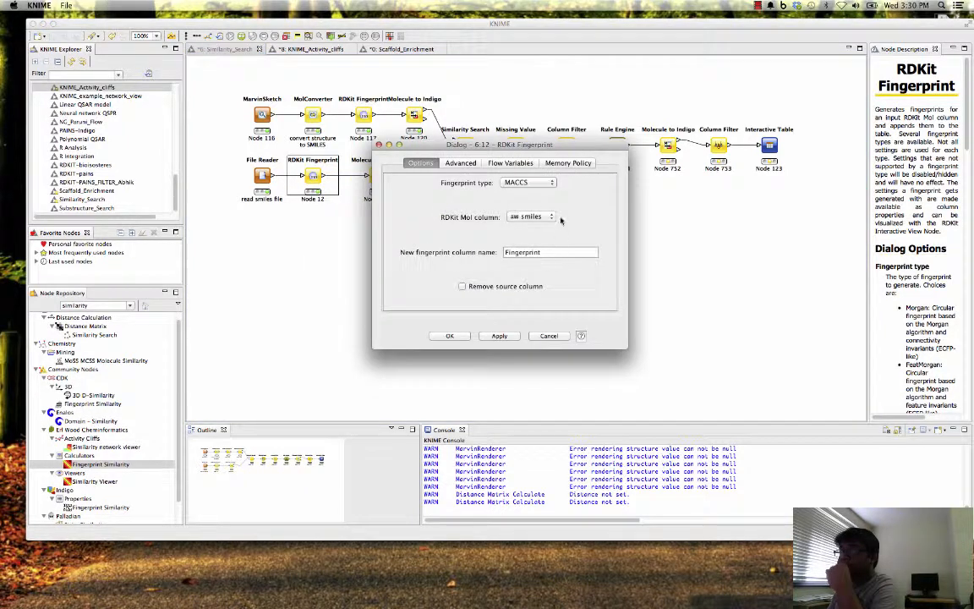
{"action": "left_click", "coordinate": [554, 336]}
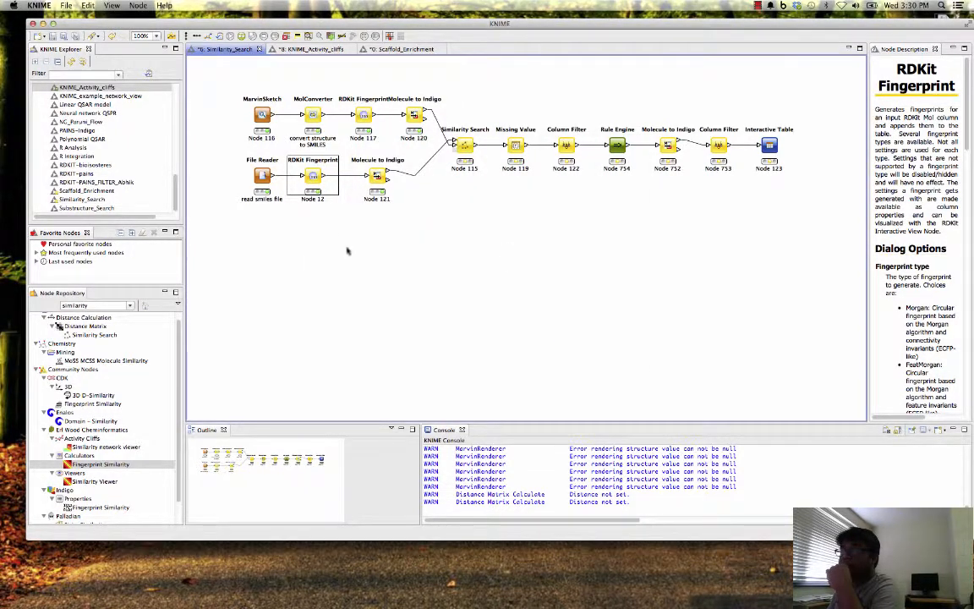
{"action": "right_click", "coordinate": [321, 176]}
{"action": "left_click", "coordinate": [351, 180]}
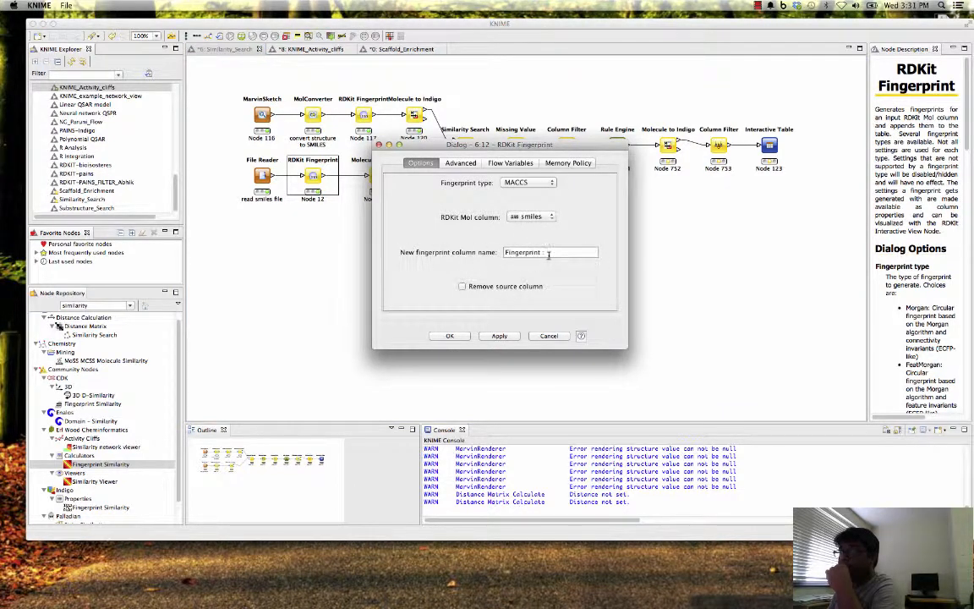
{"action": "left_click", "coordinate": [546, 337]}
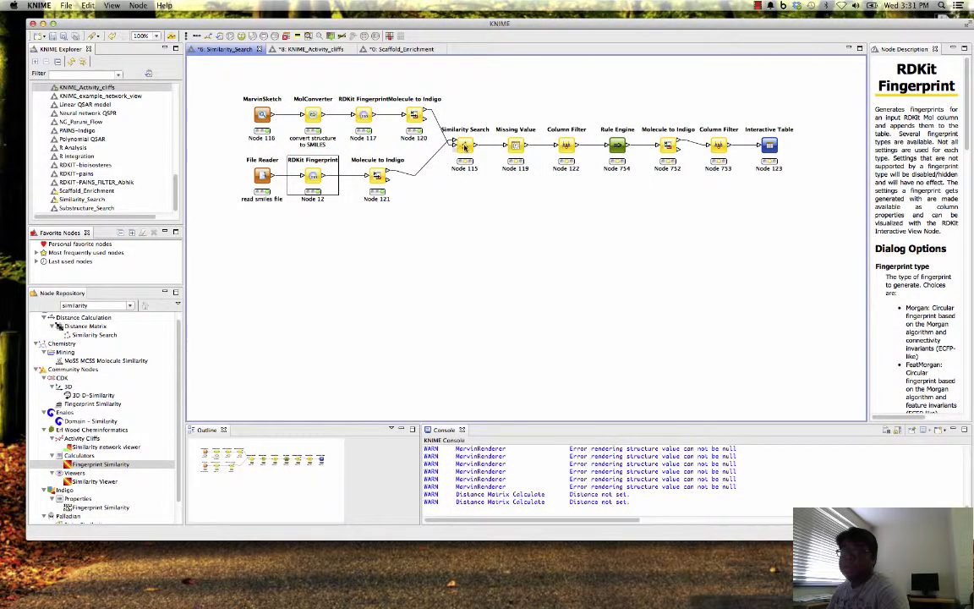
- Configure the Similarity Search node with the similarity (1 - distance) coefficient type, accept the settings, and execute all nodes of the workflow
{"action": "left_click", "coordinate": [465, 145]}
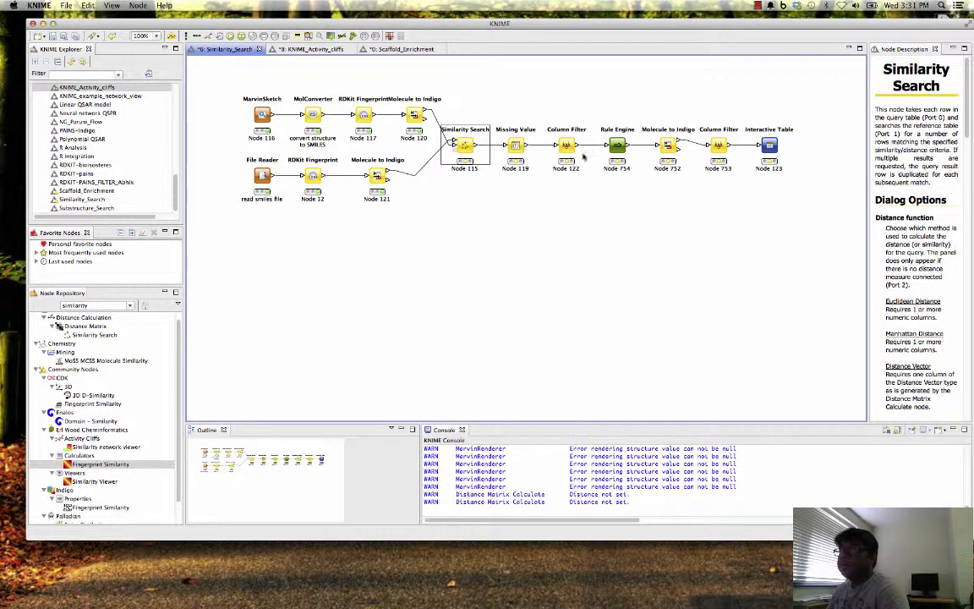
{"action": "right_click", "coordinate": [464, 144]}
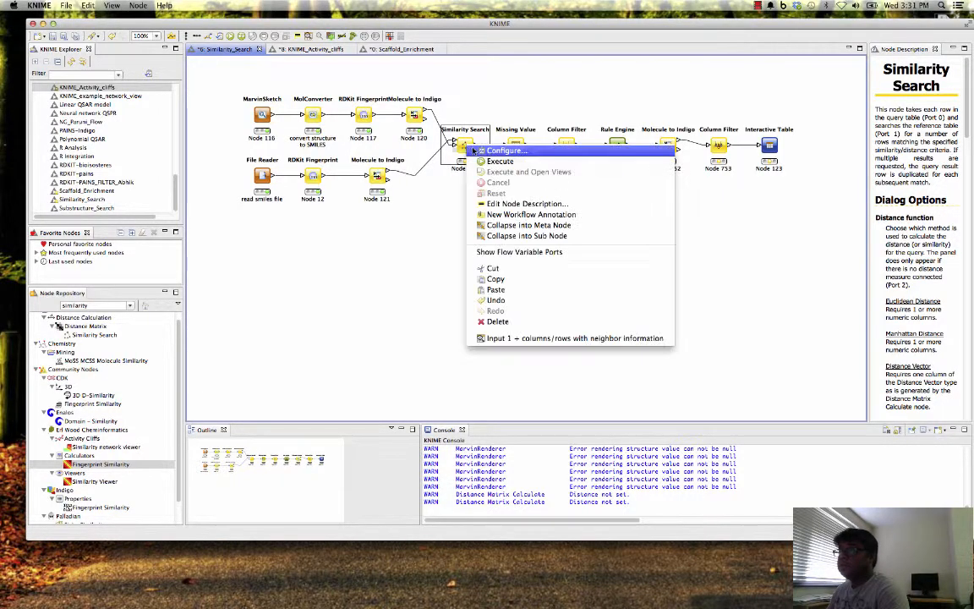
{"action": "left_click", "coordinate": [472, 151]}
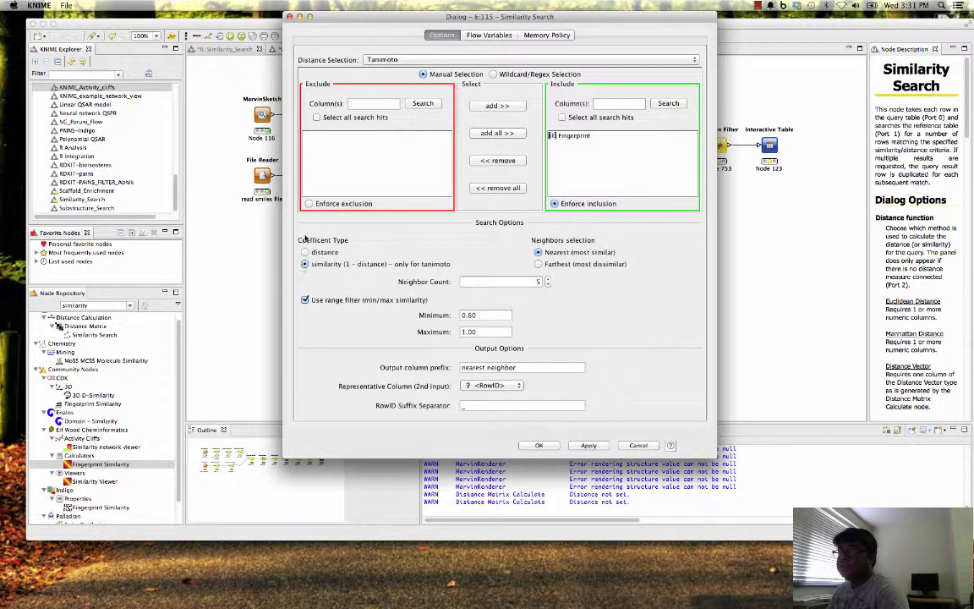
{"action": "left_click", "coordinate": [304, 264]}
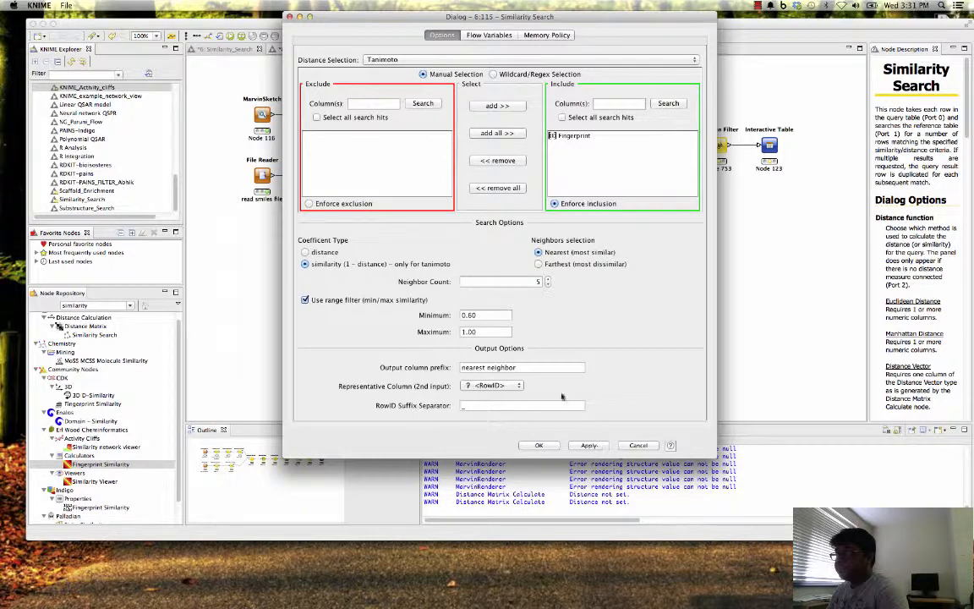
{"action": "left_click", "coordinate": [589, 446]}
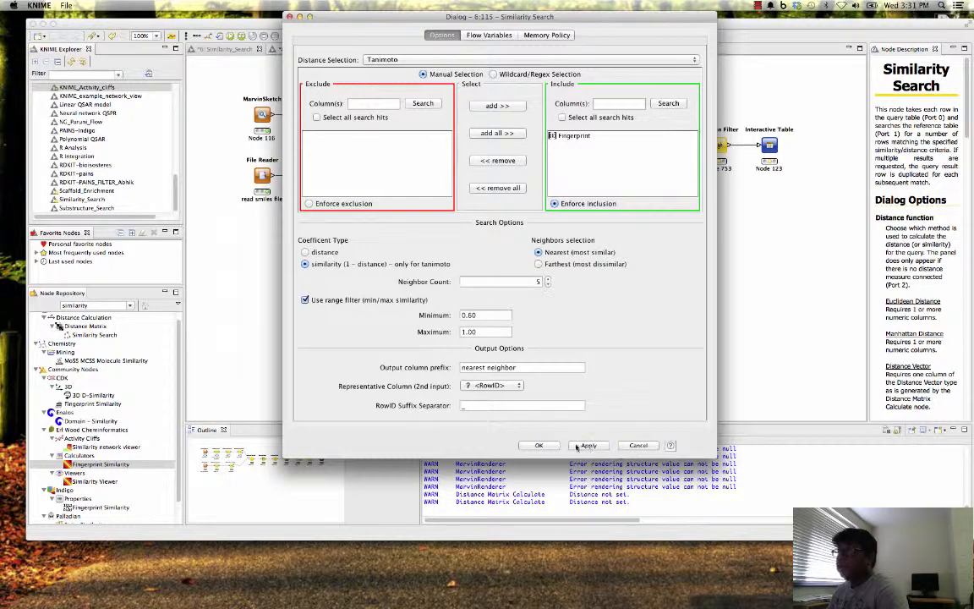
{"action": "left_click", "coordinate": [540, 446]}
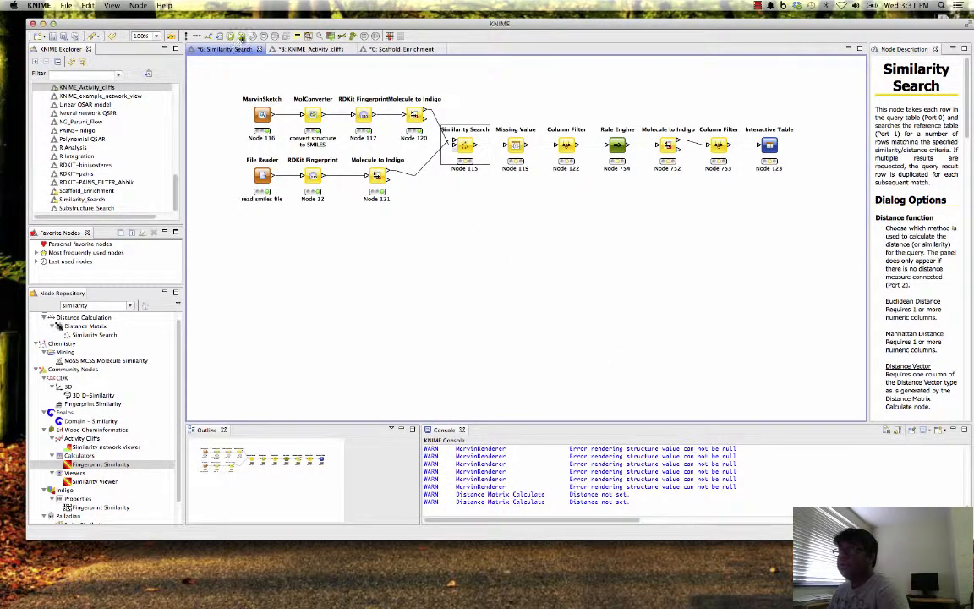
{"action": "left_click", "coordinate": [242, 37]}
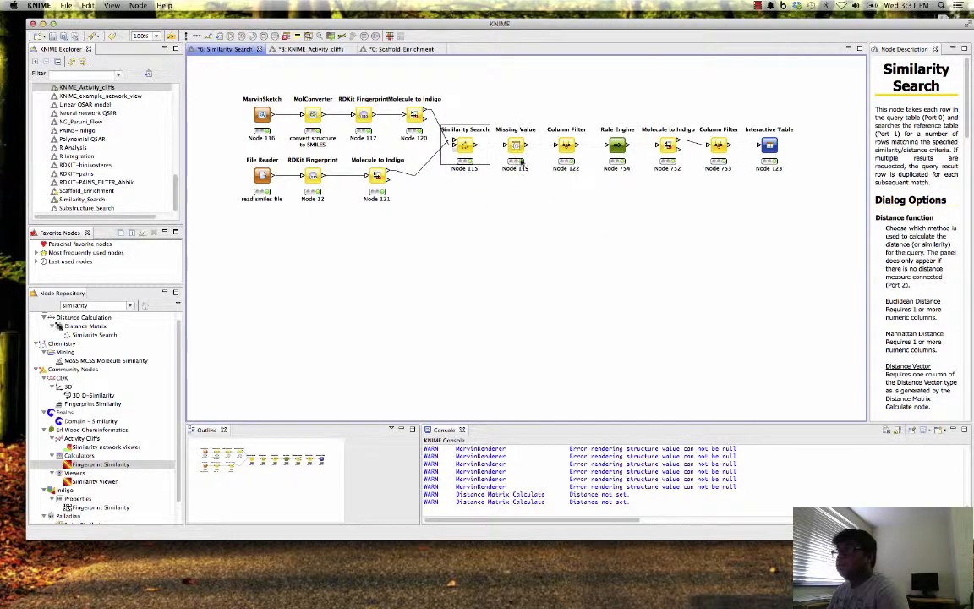
- Review how the Missing Value node handles integer, double and string columns, and close its configuration without saving
{"action": "left_click", "coordinate": [515, 146]}
{"action": "right_click", "coordinate": [515, 146]}
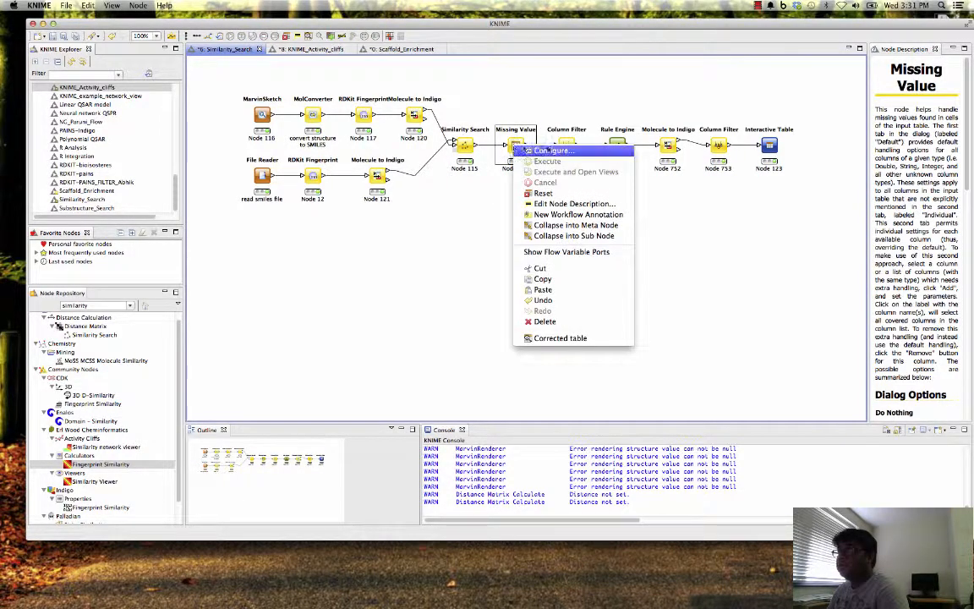
{"action": "left_click", "coordinate": [533, 150]}
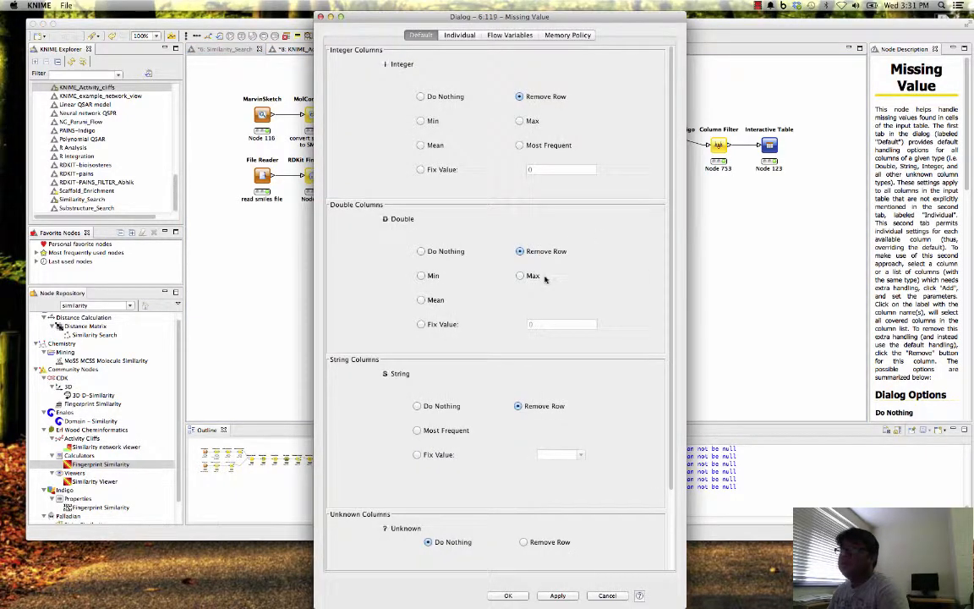
{"action": "left_click", "coordinate": [320, 17]}
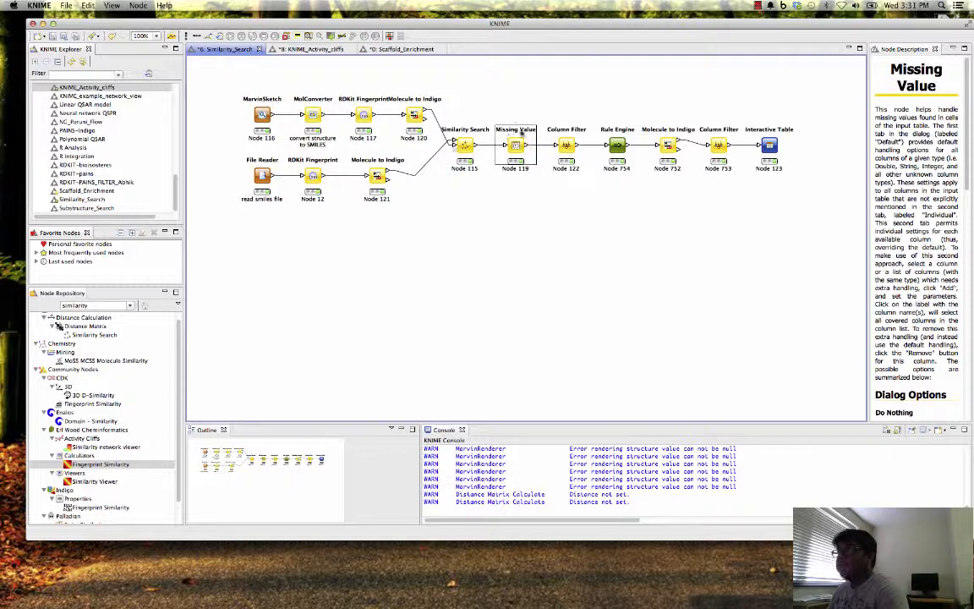
- Review the excluded and included columns of the Column Filter node following Missing Value, and cancel its configuration
{"action": "right_click", "coordinate": [580, 149]}
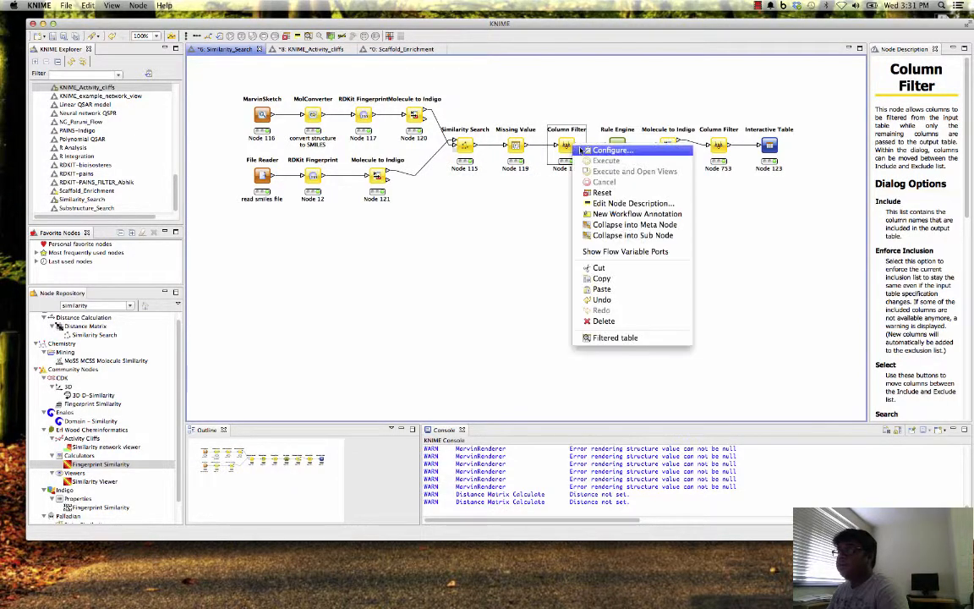
{"action": "left_click", "coordinate": [607, 150]}
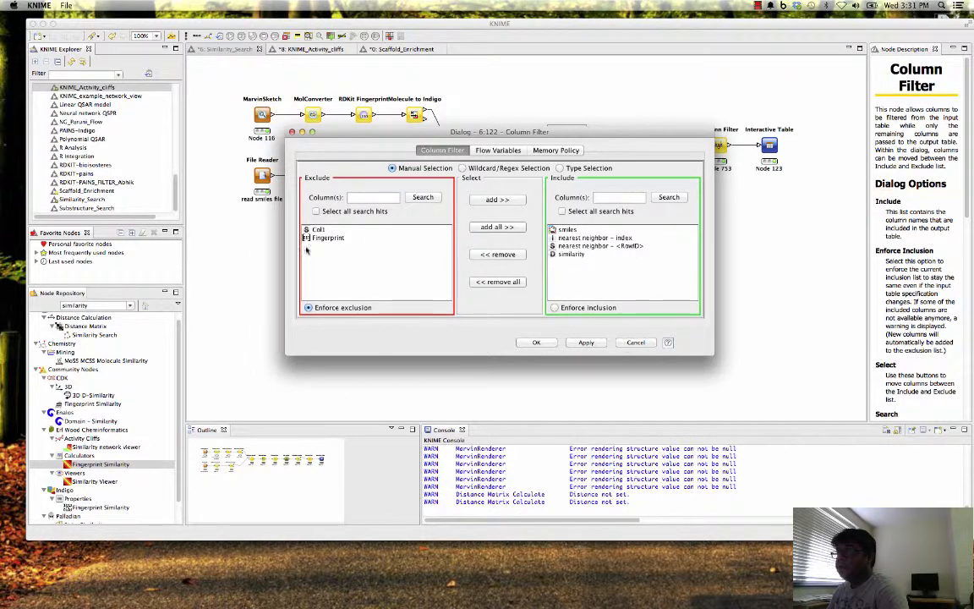
{"action": "left_click", "coordinate": [635, 341]}
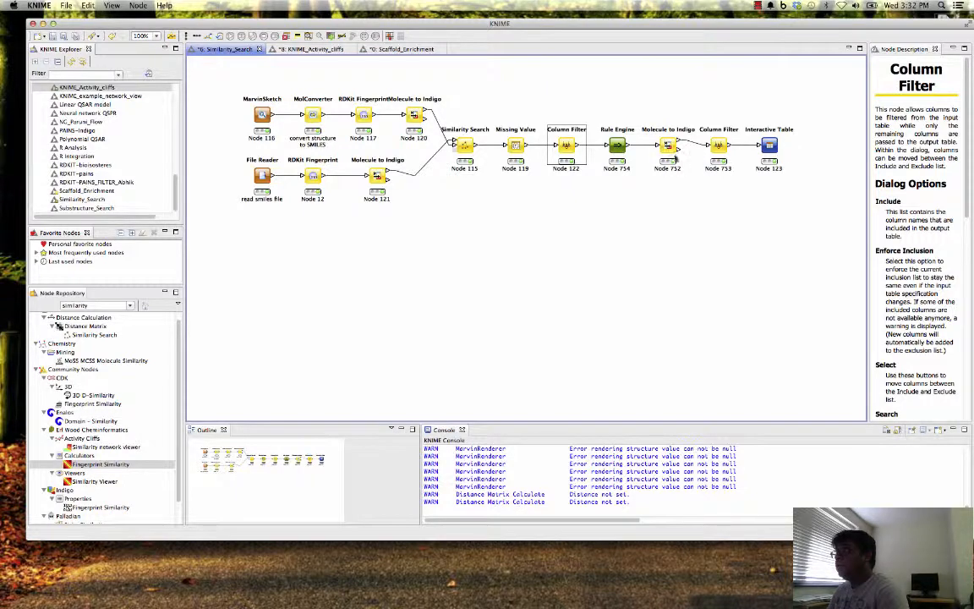
- Examine the excluded and included columns of the Column Filter node before the Interactive Table, without changing its configuration
{"action": "right_click", "coordinate": [717, 135]}
{"action": "left_click", "coordinate": [727, 138]}
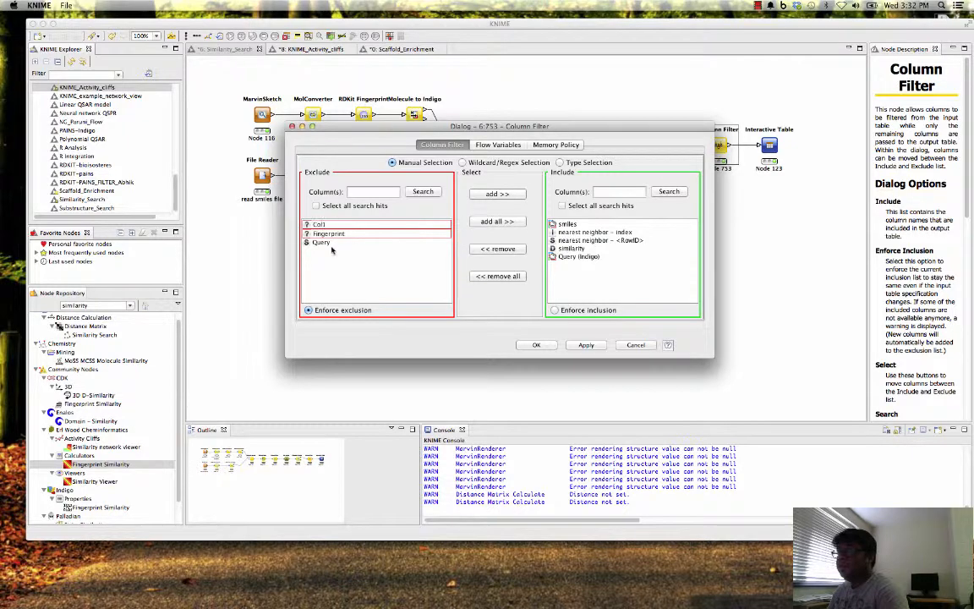
{"action": "left_click", "coordinate": [636, 345]}
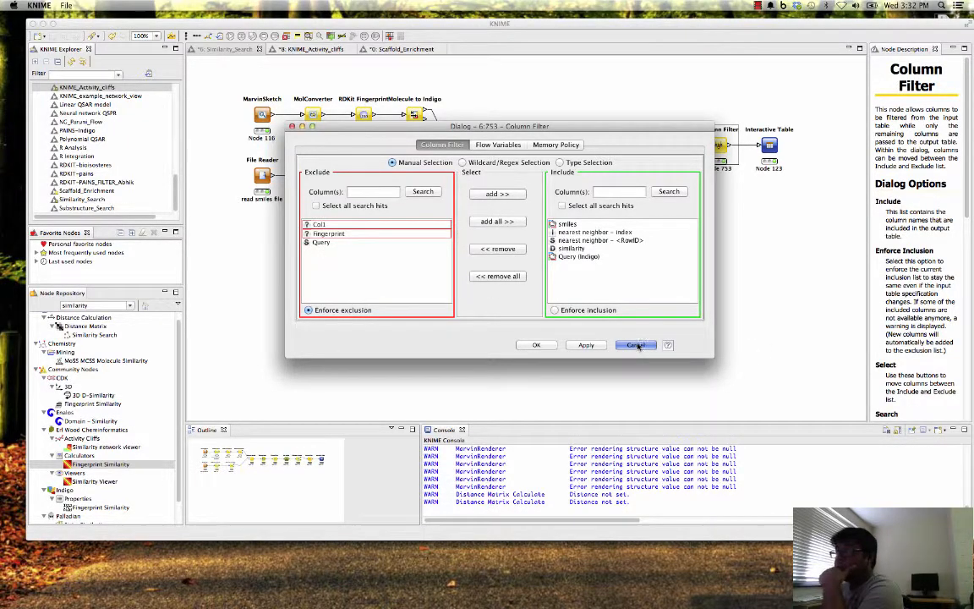
{"action": "right_click", "coordinate": [721, 138]}
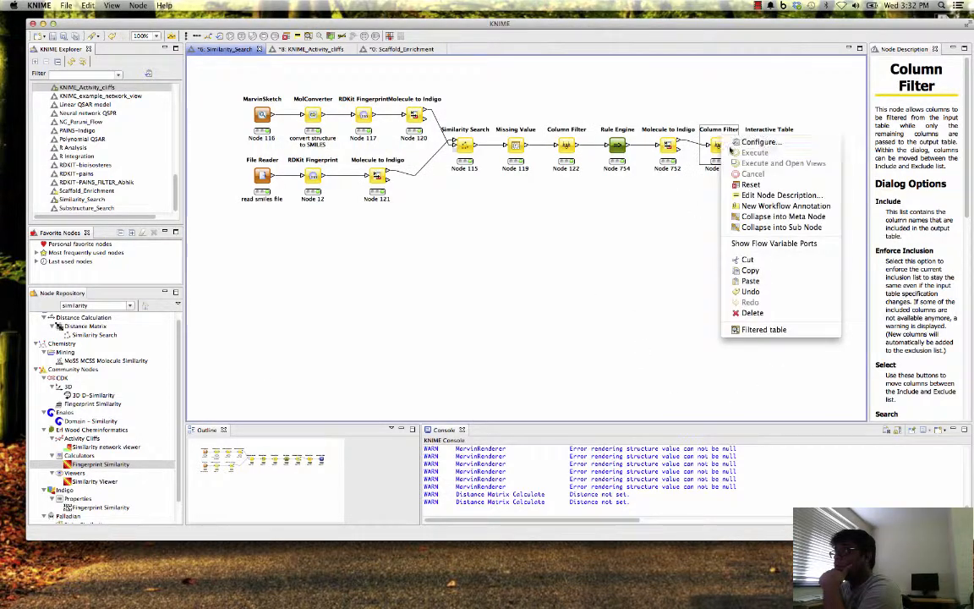
{"action": "left_click", "coordinate": [755, 144]}
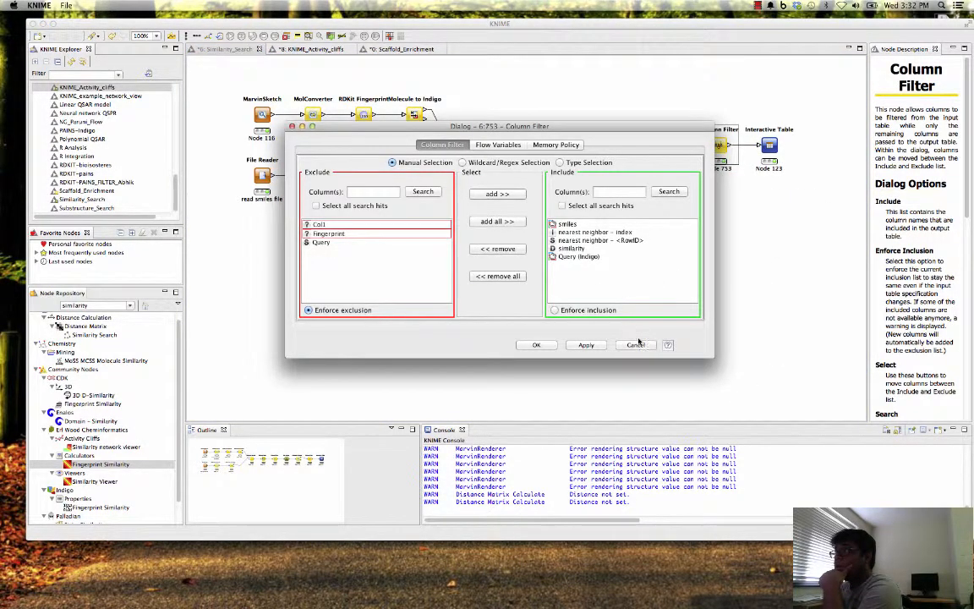
{"action": "left_click", "coordinate": [636, 344]}
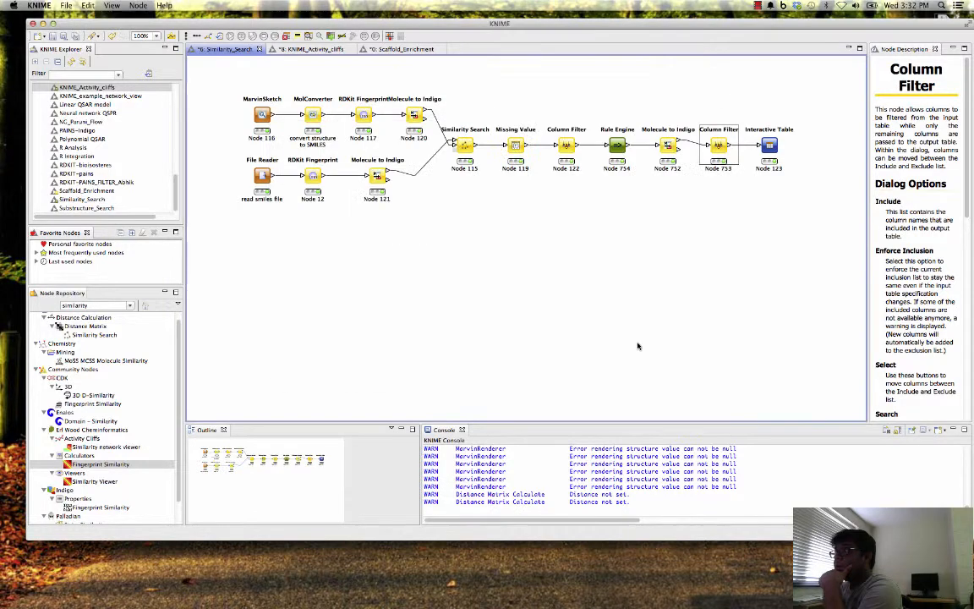
- Inspect the Rule Engine node's TRUE rule with its full SMILES string and the appended Query column, and cancel the configuration
{"action": "right_click", "coordinate": [619, 147]}
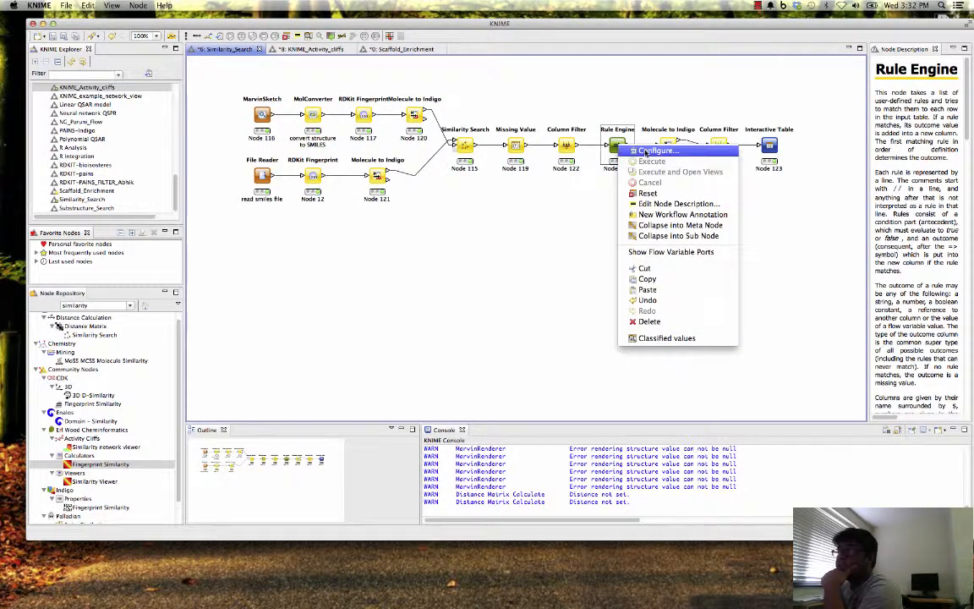
{"action": "left_click", "coordinate": [644, 151]}
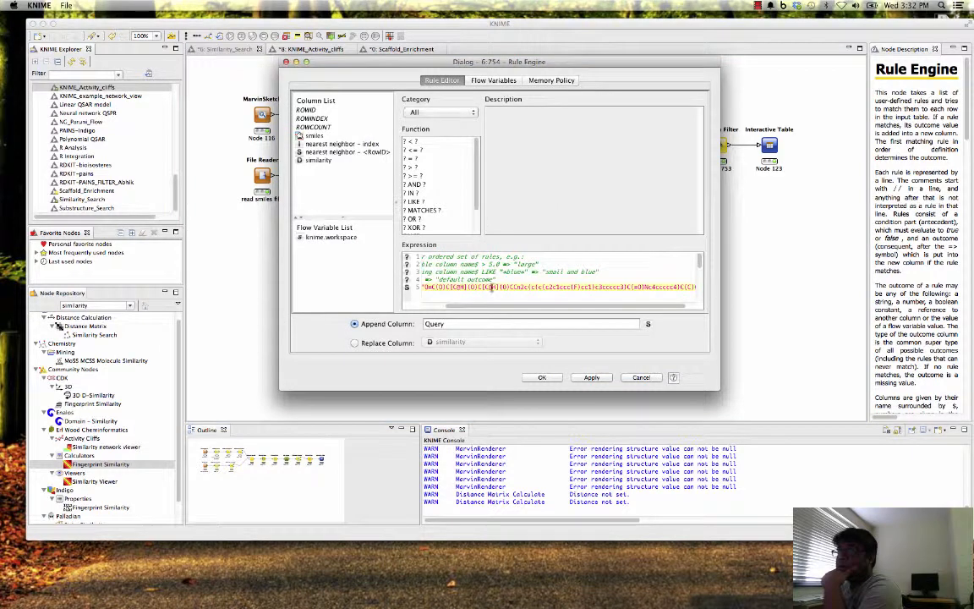
{"action": "left_click_drag", "start_coordinate": [496, 309], "coordinate": [414, 310]}
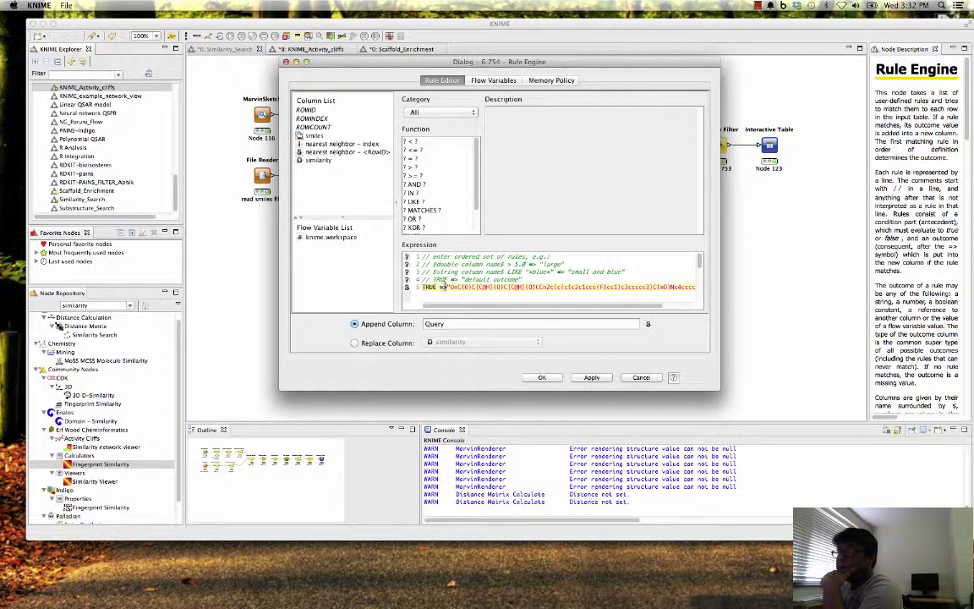
{"action": "left_click_drag", "start_coordinate": [440, 287], "coordinate": [705, 291]}
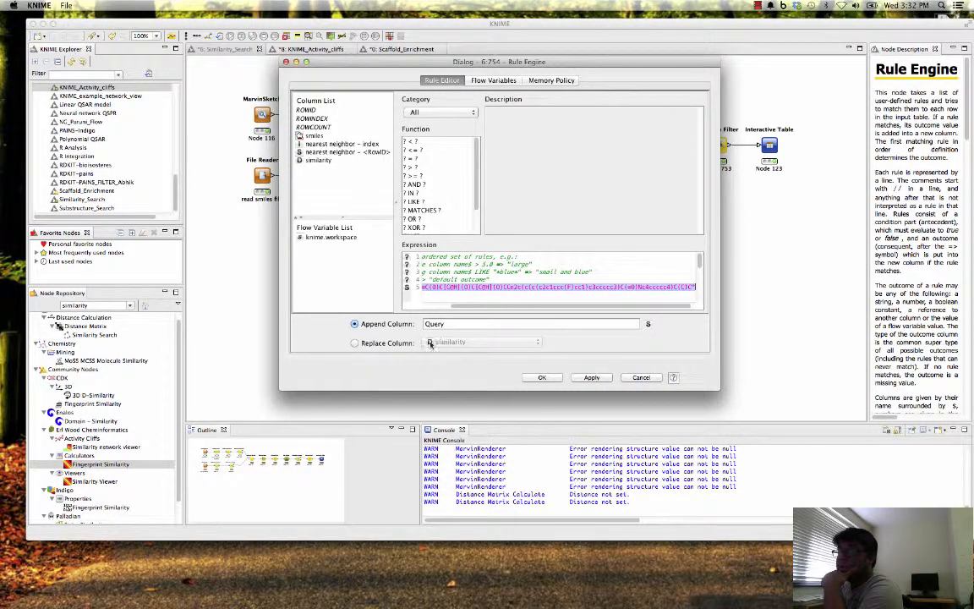
{"action": "left_click", "coordinate": [641, 378]}
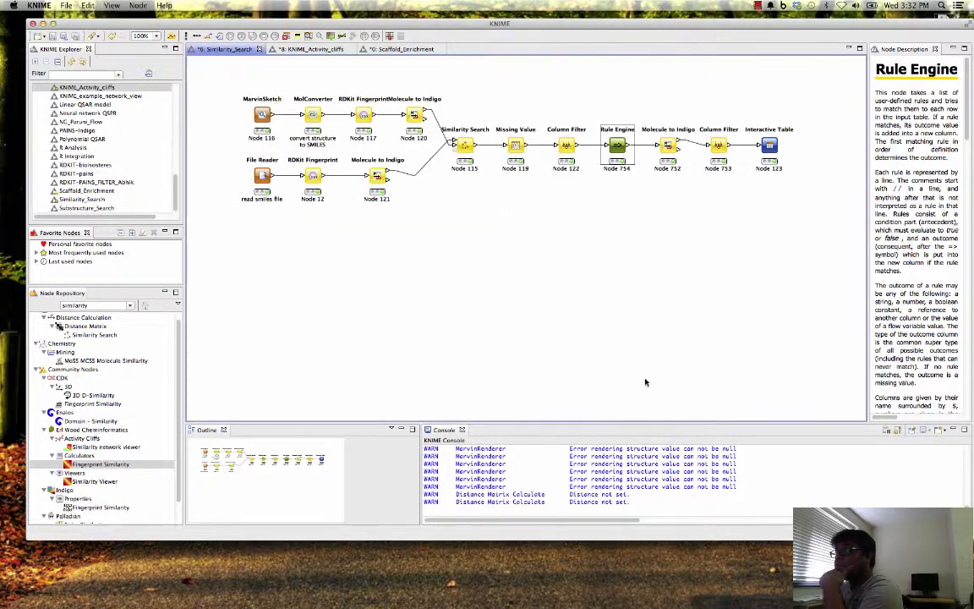
- Open the Interactive Table node's table view and browse the molecules, their similarity values and the query structure
{"action": "left_click", "coordinate": [674, 147]}
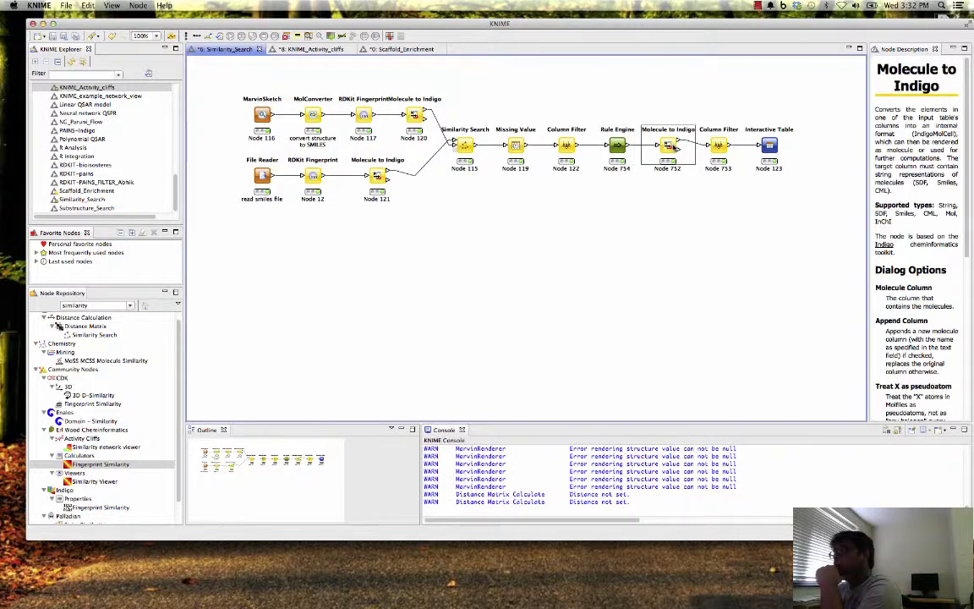
{"action": "left_click", "coordinate": [770, 147]}
{"action": "right_click", "coordinate": [771, 148]}
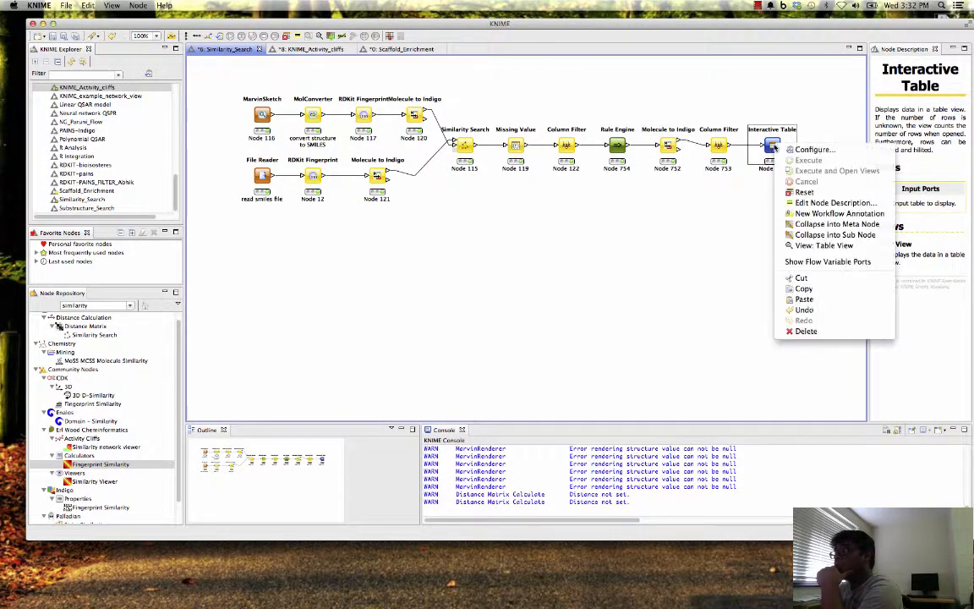
{"action": "left_click", "coordinate": [812, 246]}
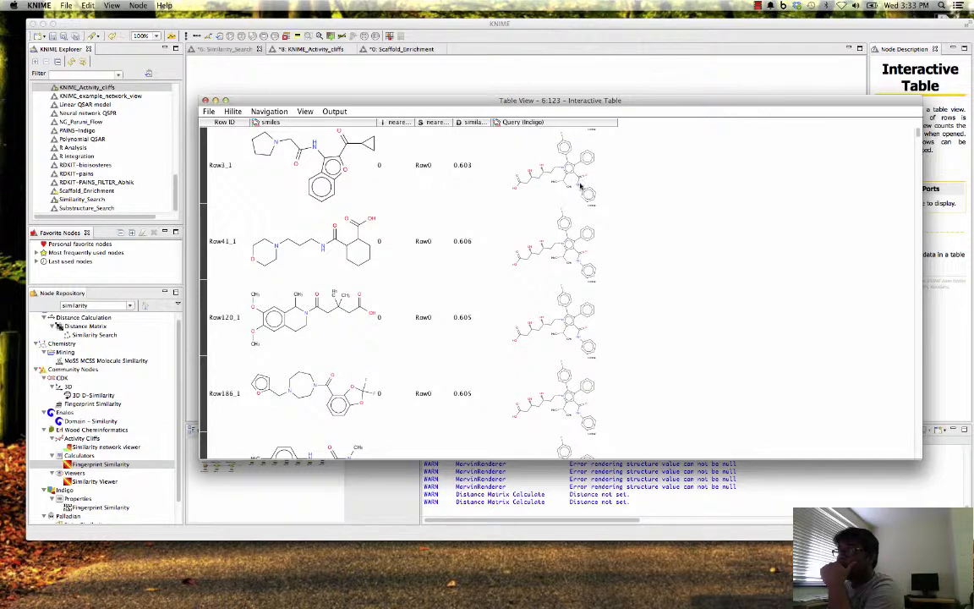
{"action": "scroll", "coordinate": [590, 268], "scroll_direction": "down", "scroll_amount": 10}
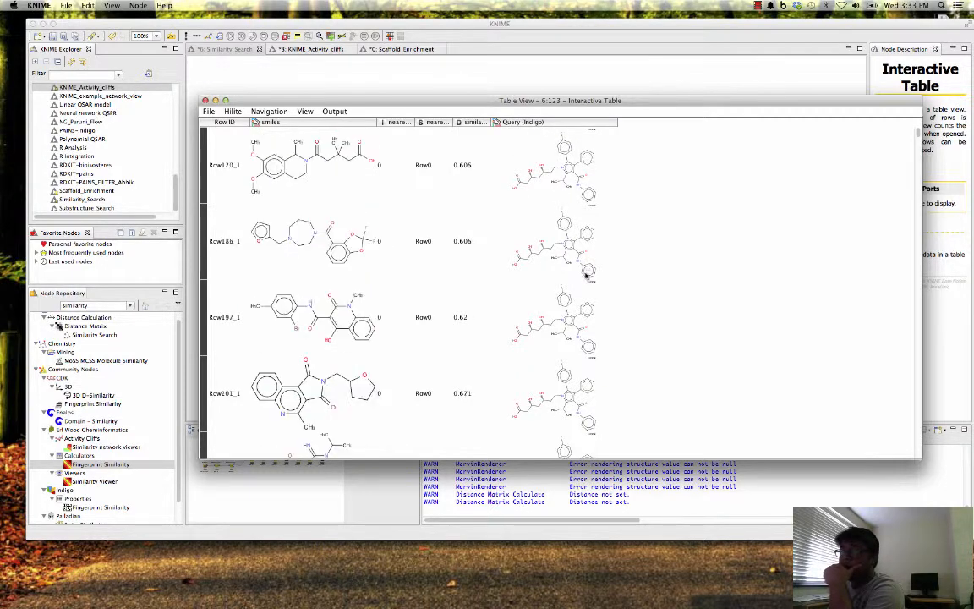
{"action": "scroll", "coordinate": [285, 203], "scroll_direction": "down", "scroll_amount": 8}
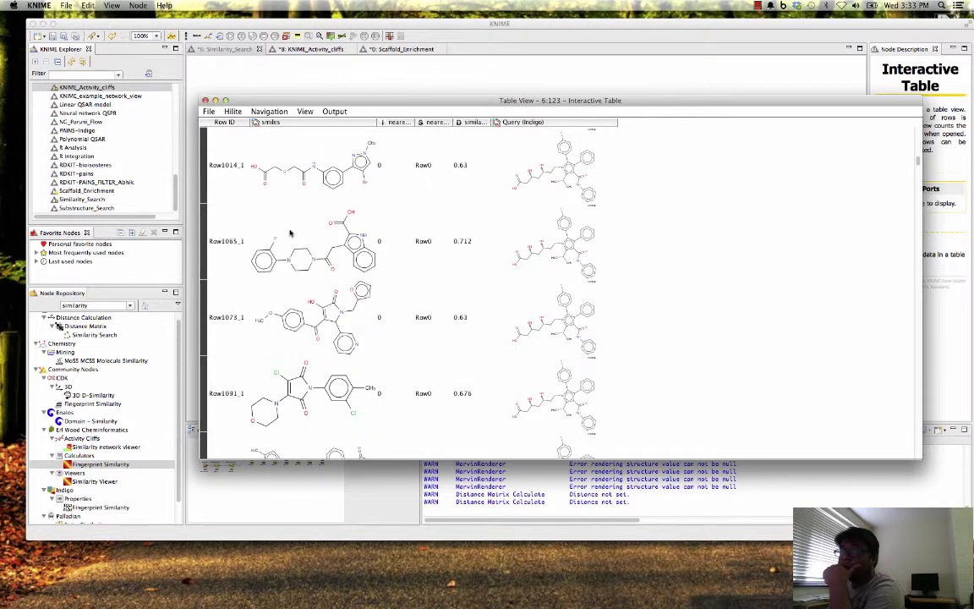
{"action": "scroll", "coordinate": [406, 220], "scroll_direction": "up", "scroll_amount": 10}
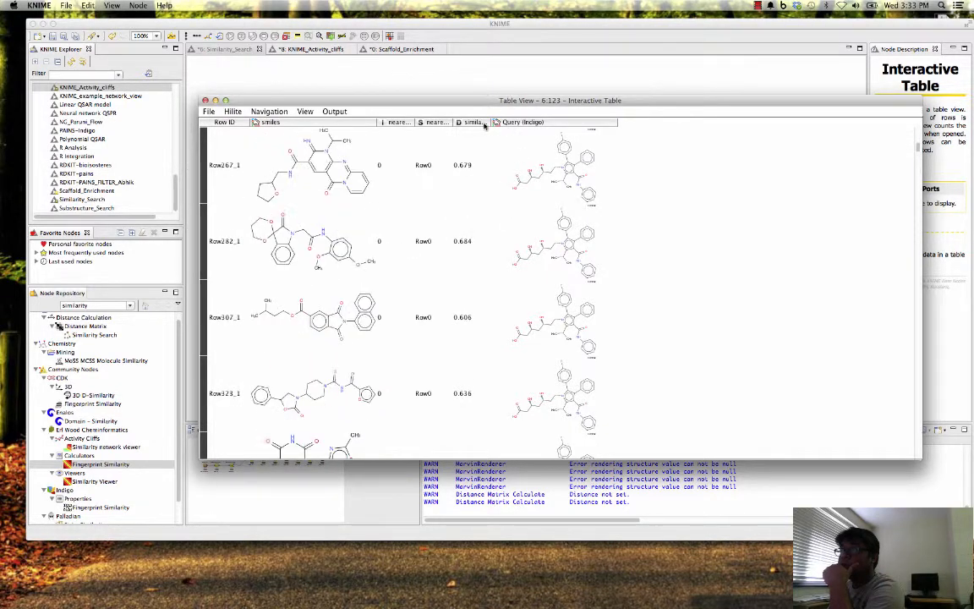
- Sort the result table by similarity in descending order, review the most similar molecules, and close the table view
{"action": "left_click", "coordinate": [468, 123]}
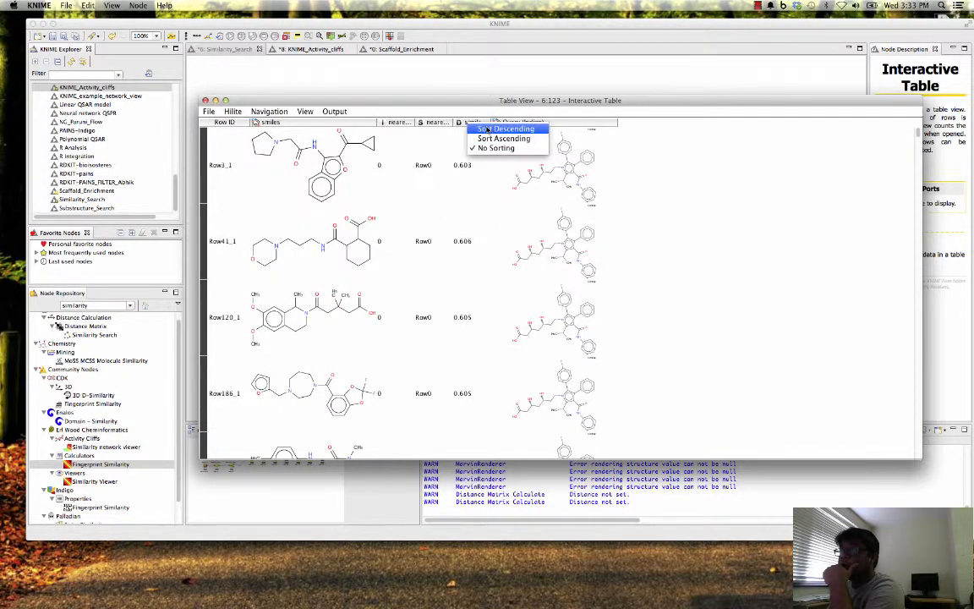
{"action": "left_click", "coordinate": [504, 128]}
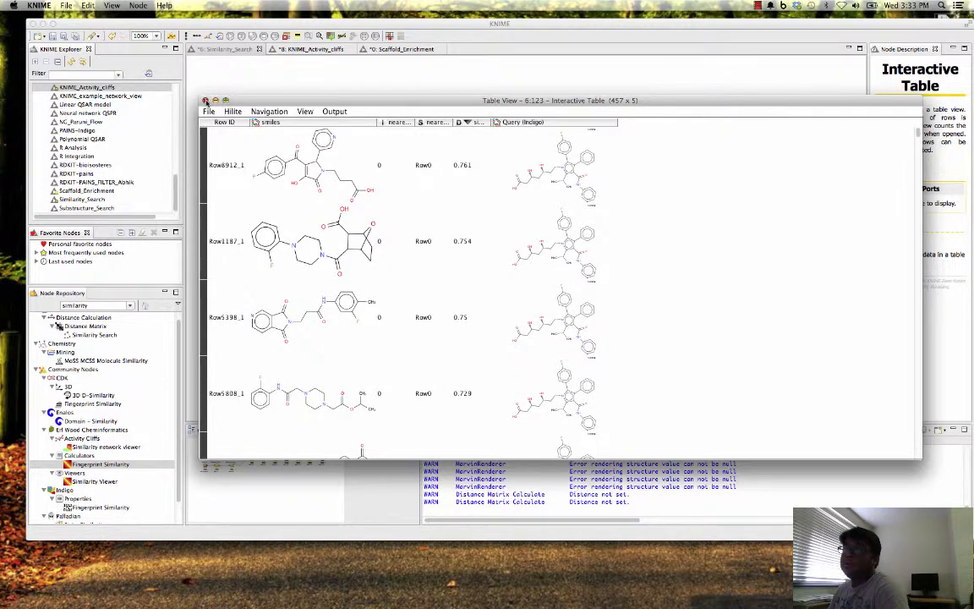
{"action": "left_click", "coordinate": [205, 100]}
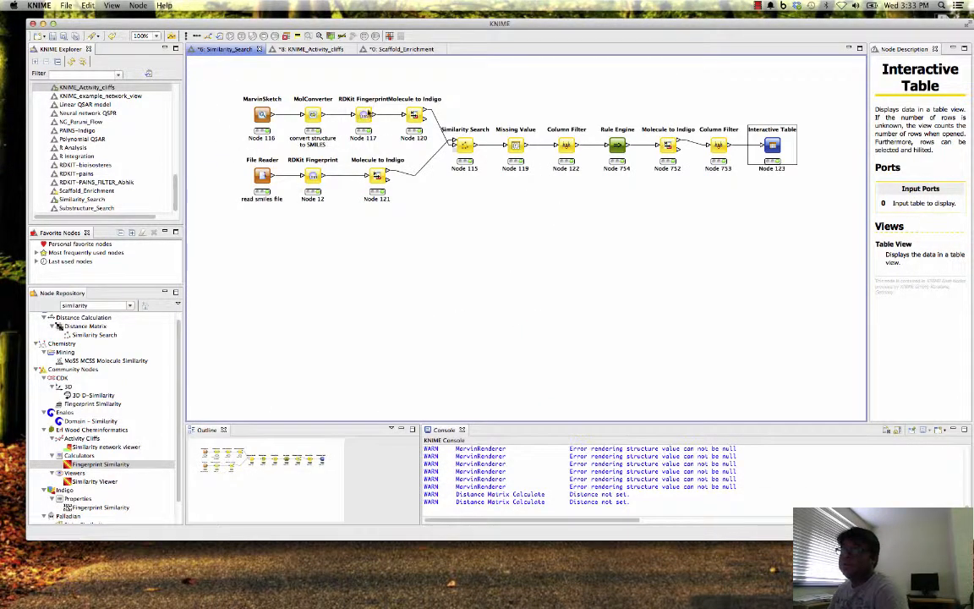
- Review the fingerprint types offered by the RDKit Fingerprint node following the File Reader, and cancel its configuration
{"action": "left_click", "coordinate": [312, 176]}
{"action": "right_click", "coordinate": [313, 178]}
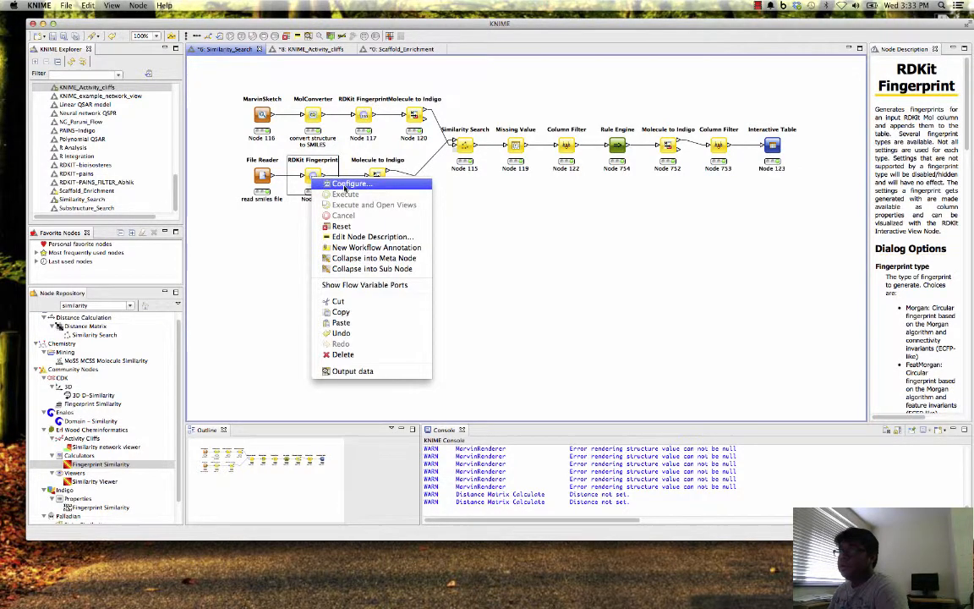
{"action": "left_click", "coordinate": [345, 184]}
{"action": "left_click", "coordinate": [533, 183]}
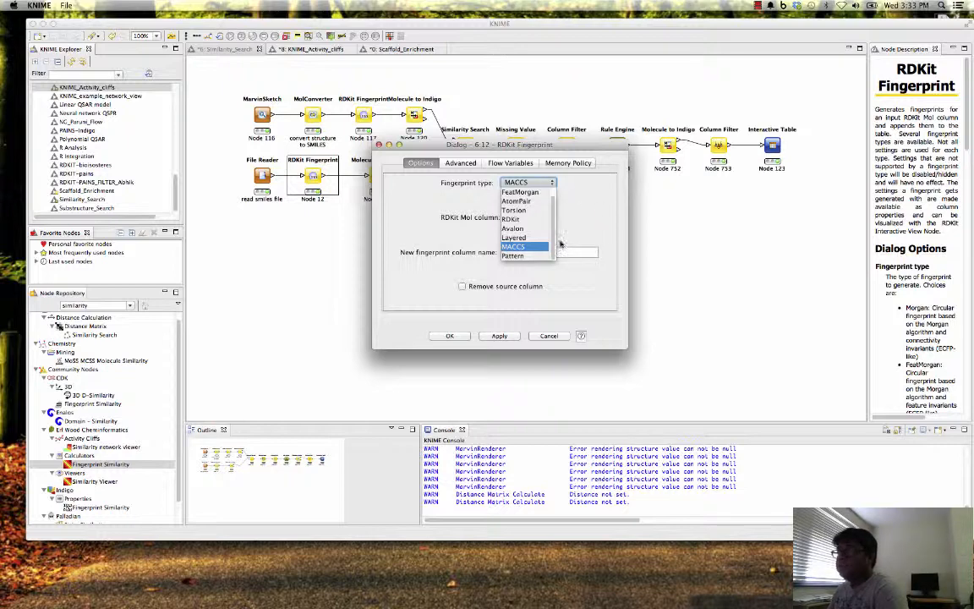
{"action": "left_click_drag", "start_coordinate": [554, 246], "coordinate": [556, 236]}
{"action": "left_click", "coordinate": [599, 232]}
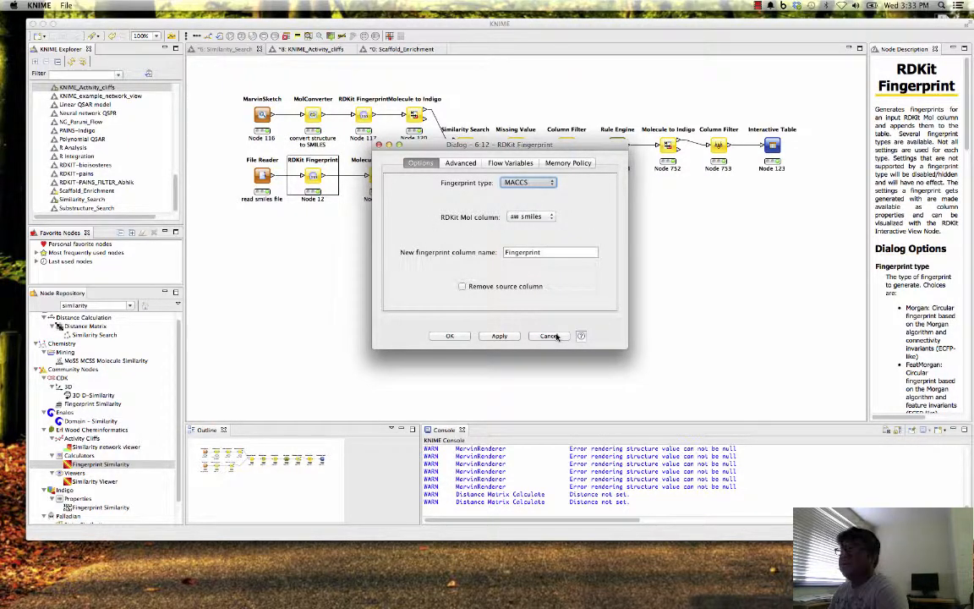
{"action": "left_click", "coordinate": [528, 183]}
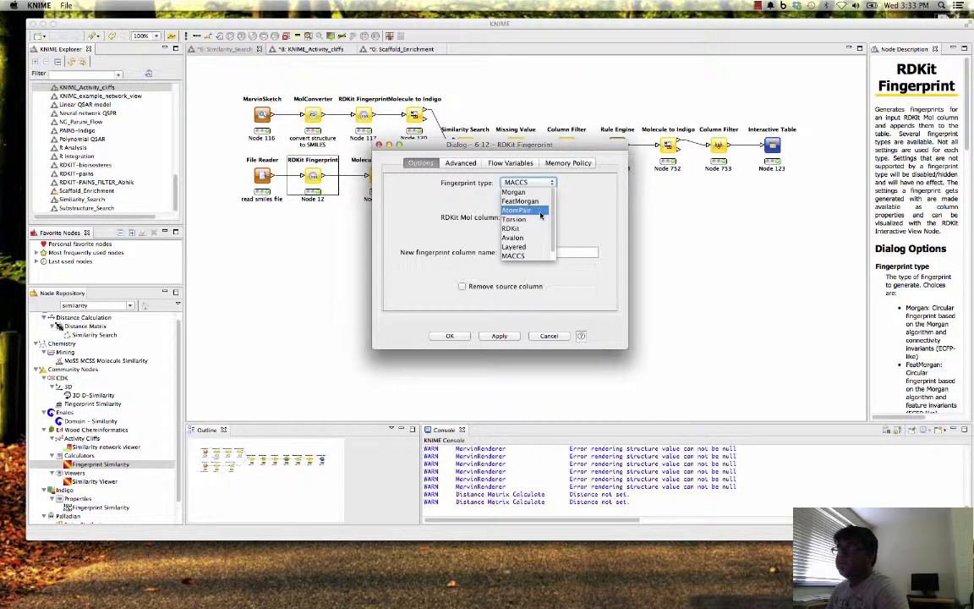
{"action": "left_click", "coordinate": [561, 336]}
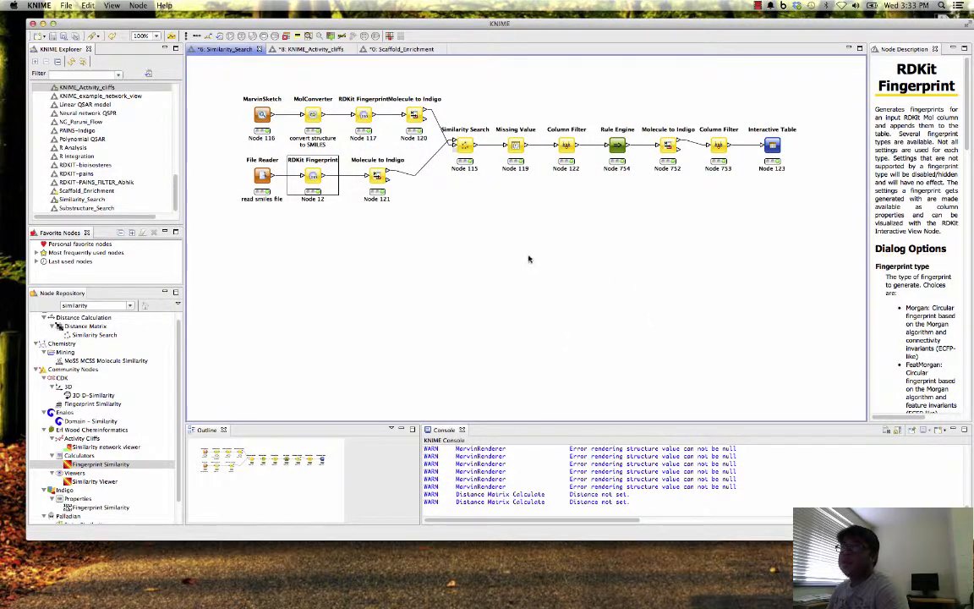
- Switch to the KNIME_Activity_cliffs workflow and reposition the KNIME window on the desktop
{"action": "left_click", "coordinate": [476, 232]}
{"action": "left_click", "coordinate": [301, 49]}
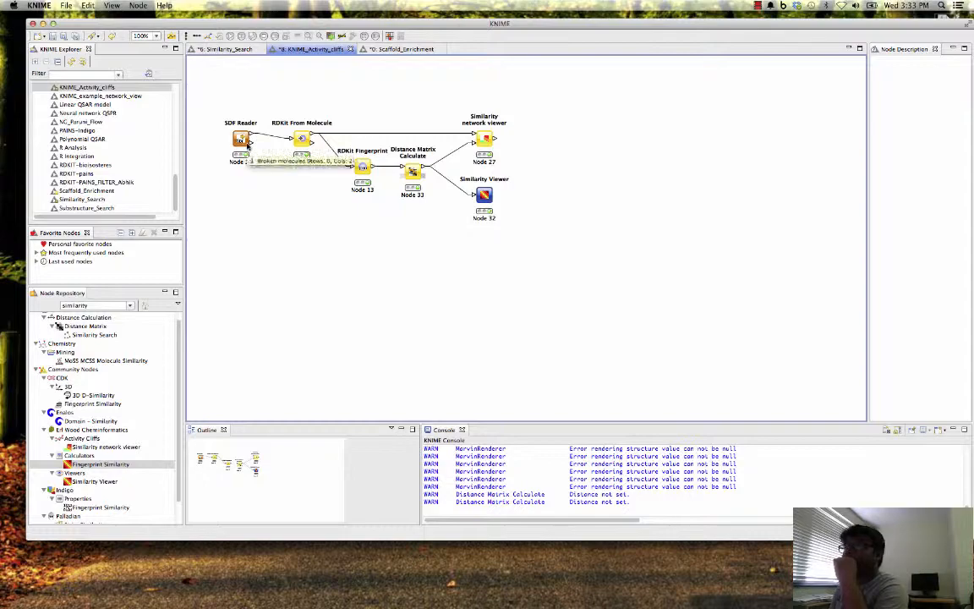
{"action": "left_click_drag", "start_coordinate": [856, 37], "coordinate": [819, 22]}
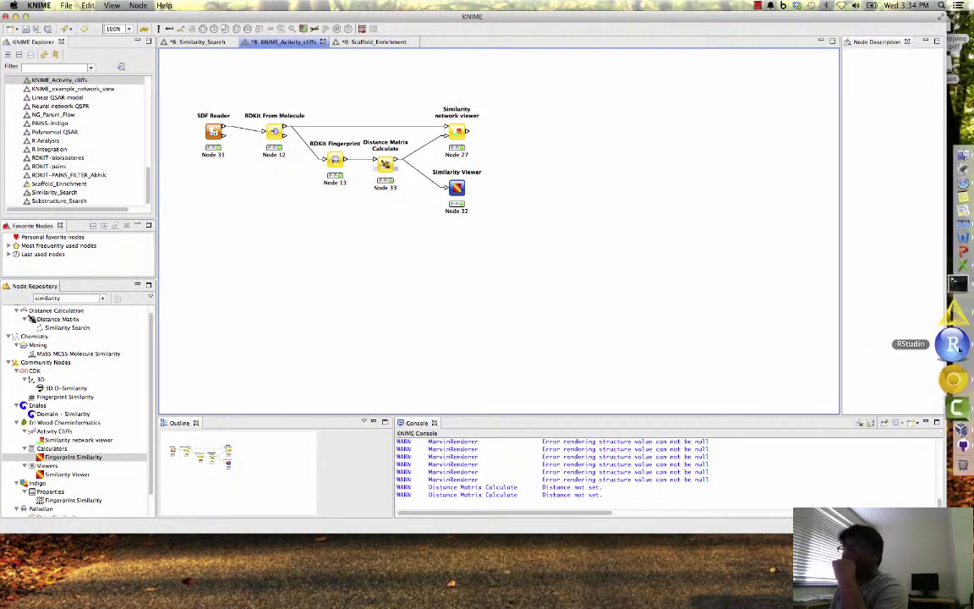
- Switch to Chrome and study the SALI equation in the Structure-Activity Landscape Index paper, highlighting the sim(i,j) term
{"action": "left_click", "coordinate": [954, 362]}
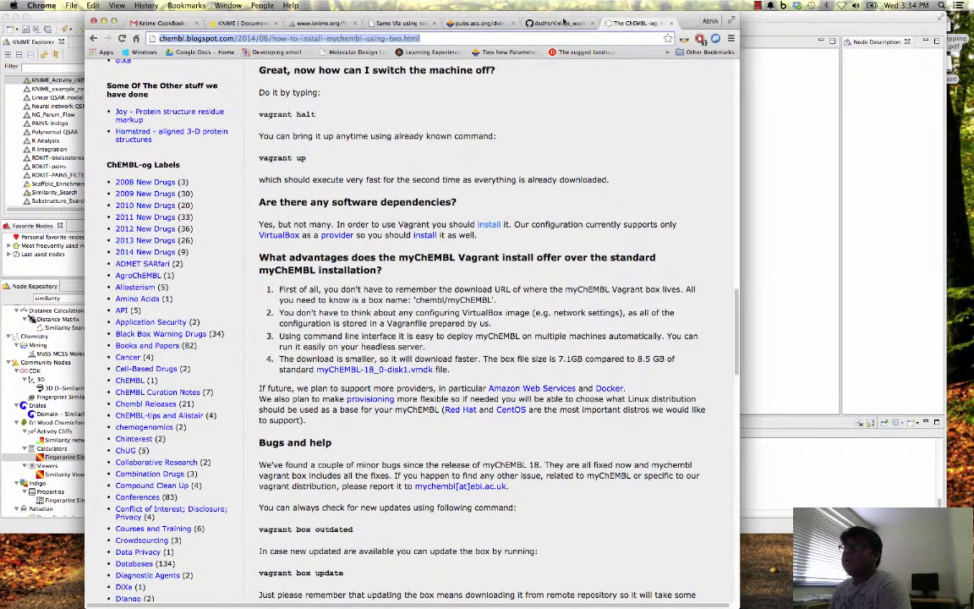
{"action": "left_click", "coordinate": [474, 22]}
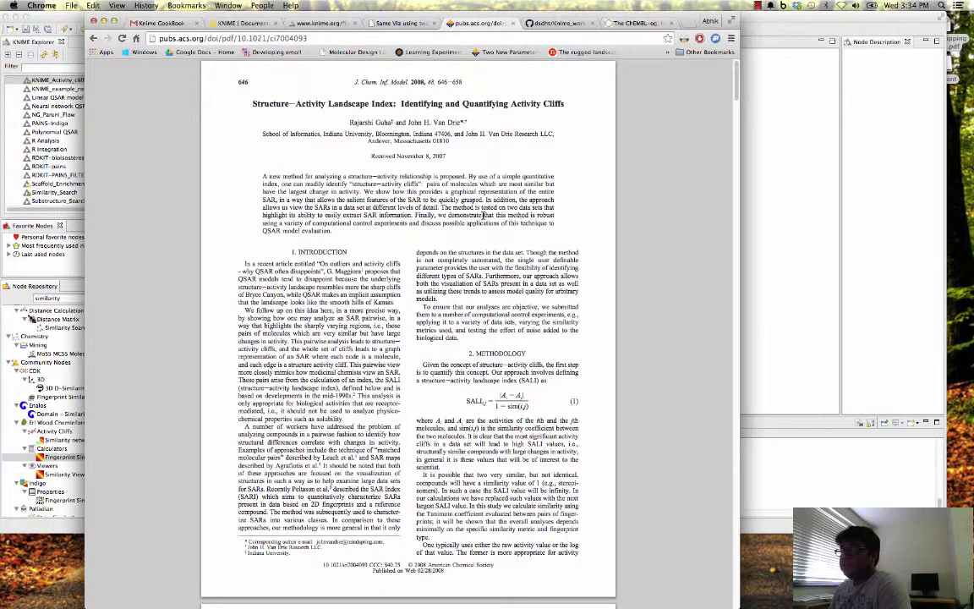
{"action": "scroll", "coordinate": [507, 304], "scroll_direction": "down", "scroll_amount": 4}
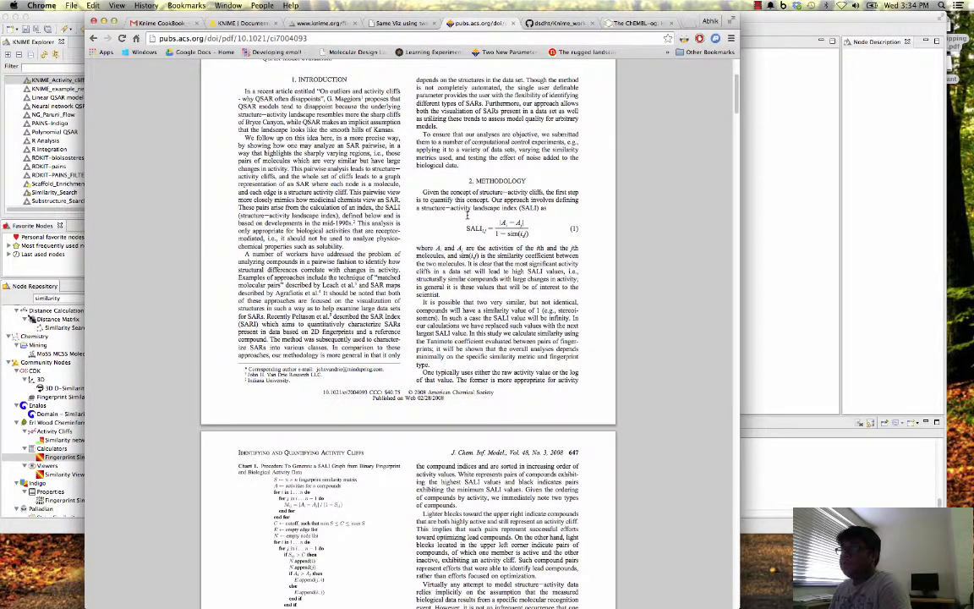
{"action": "scroll", "coordinate": [446, 251], "scroll_direction": "up", "scroll_amount": 2}
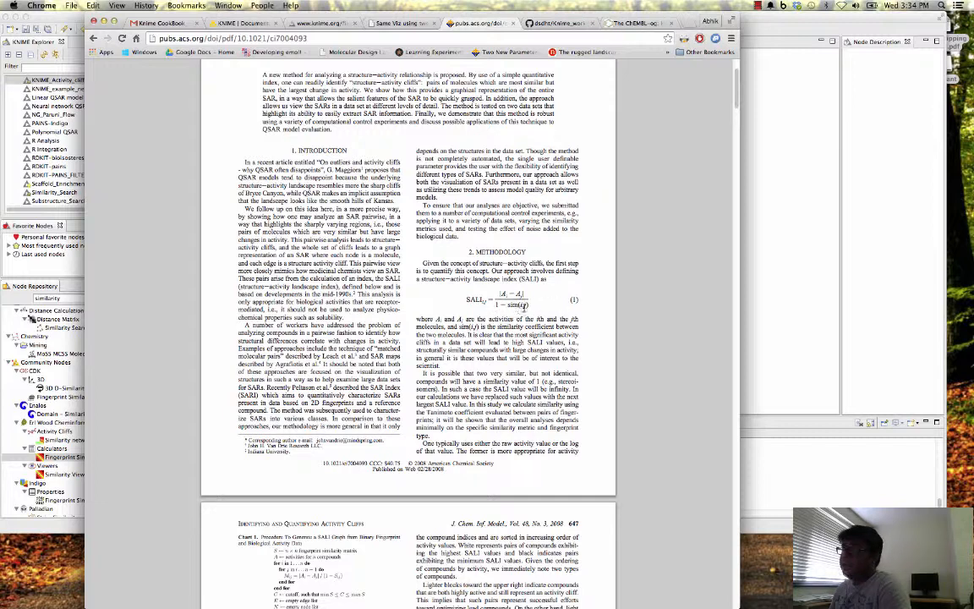
{"action": "mouse_move", "coordinate": [495, 306]}
{"action": "left_mouse_down"}
{"action": "mouse_move", "coordinate": [531, 306]}
{"action": "mouse_move", "coordinate": [487, 305]}
{"action": "left_mouse_up"}
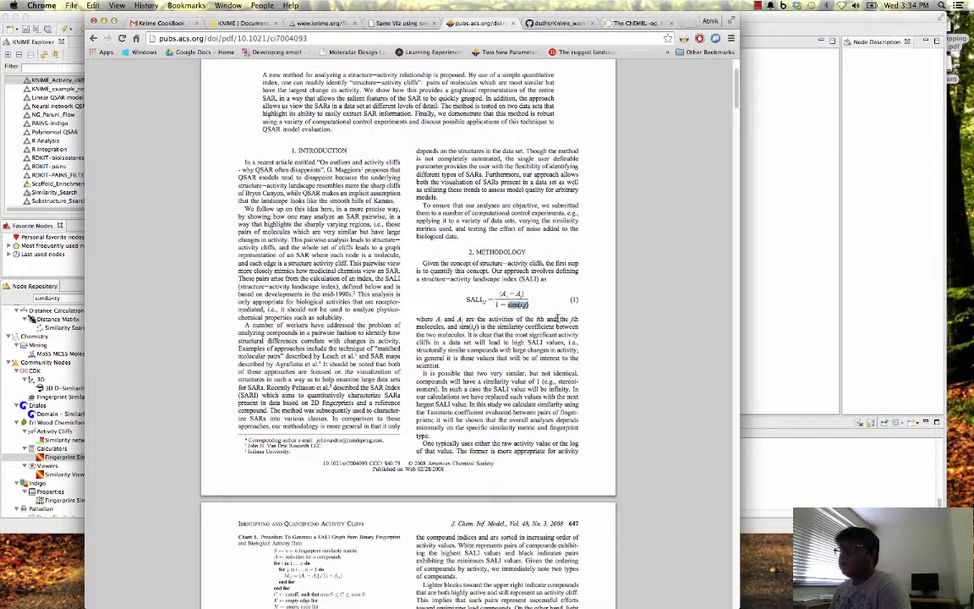
{"action": "scroll", "coordinate": [505, 290], "scroll_direction": "down", "scroll_amount": 1}
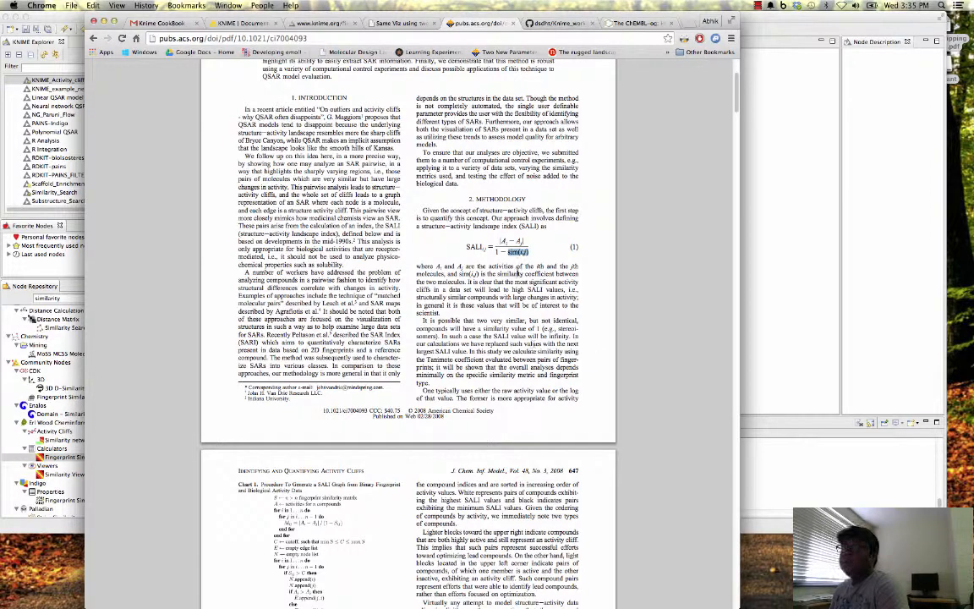
- Return to KNIME and review the descriptions of the SDF Reader and Similarity network viewer nodes
{"action": "left_click", "coordinate": [758, 125]}
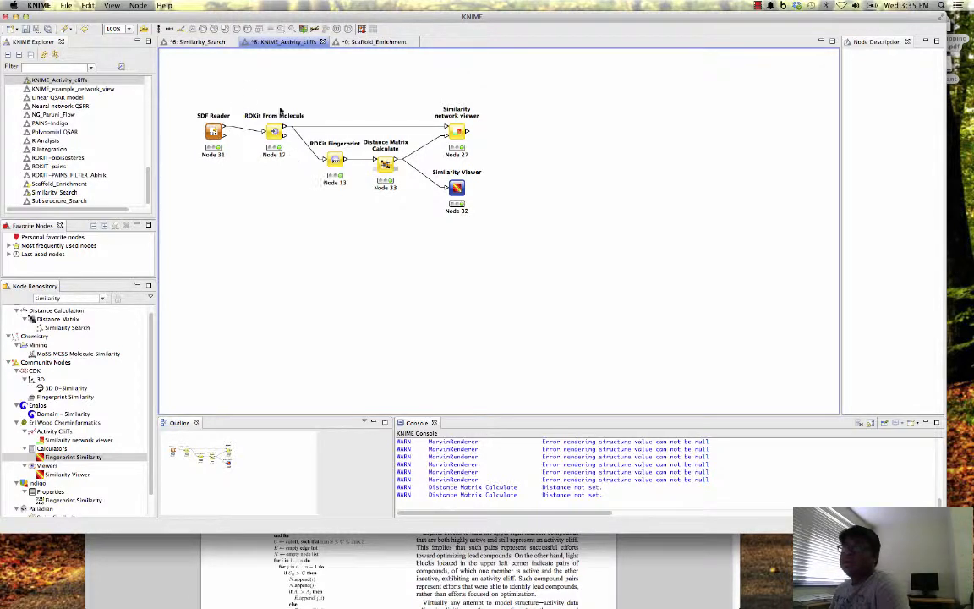
{"action": "left_click", "coordinate": [215, 133]}
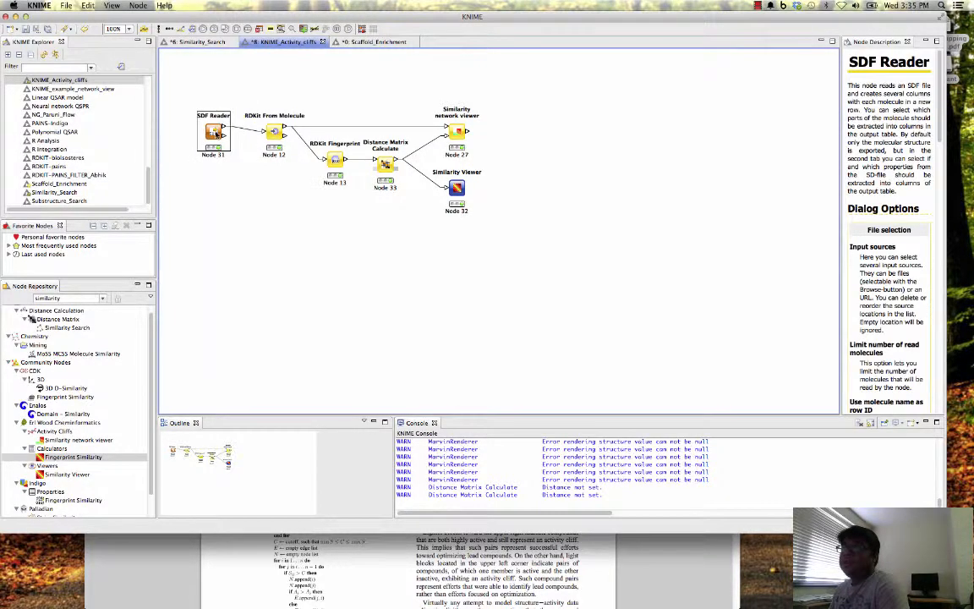
{"action": "left_click", "coordinate": [448, 131]}
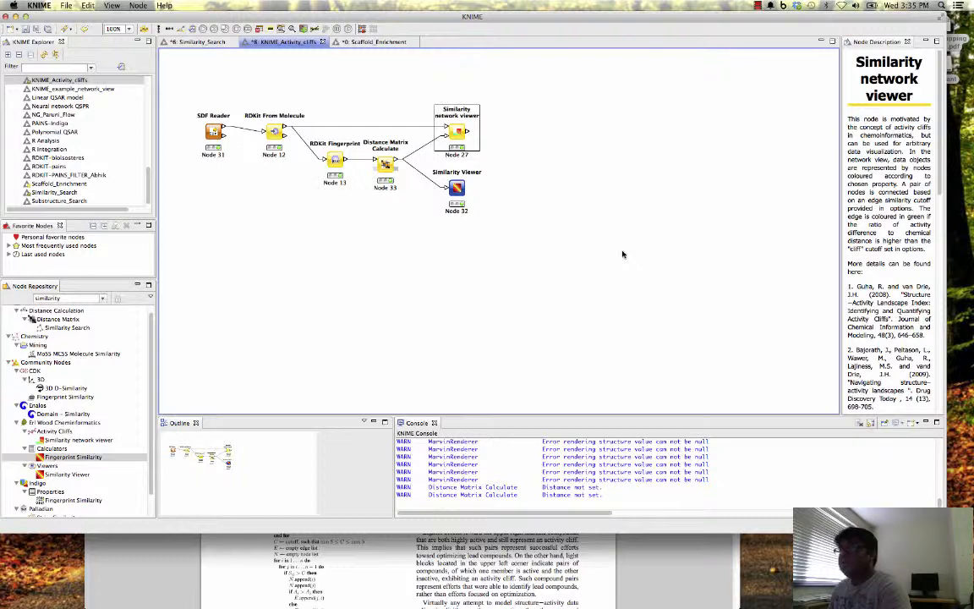
- Inspect the distance selection and included columns of the Distance Matrix Calculate node, and cancel its configuration
{"action": "left_click", "coordinate": [386, 168]}
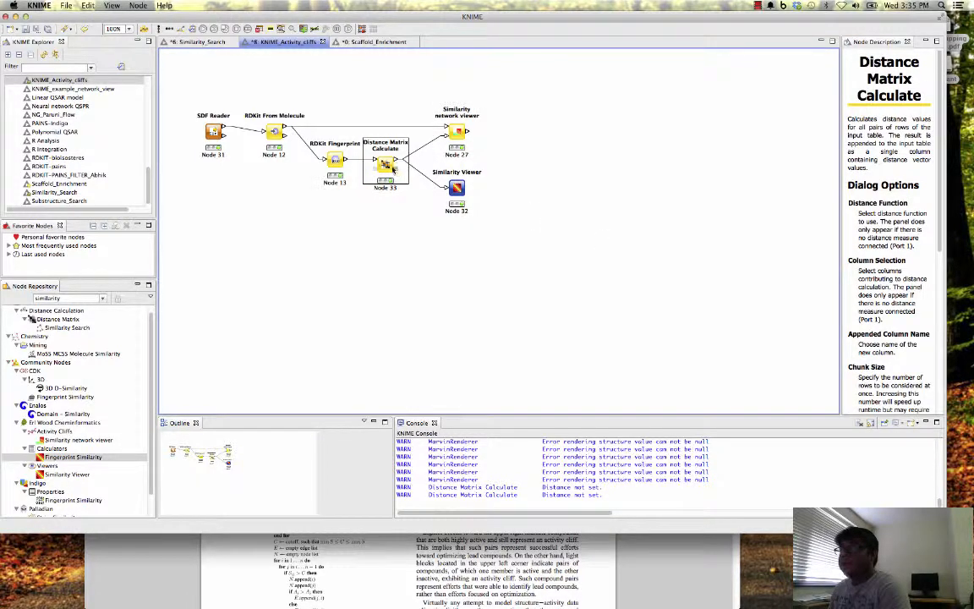
{"action": "right_click", "coordinate": [386, 173]}
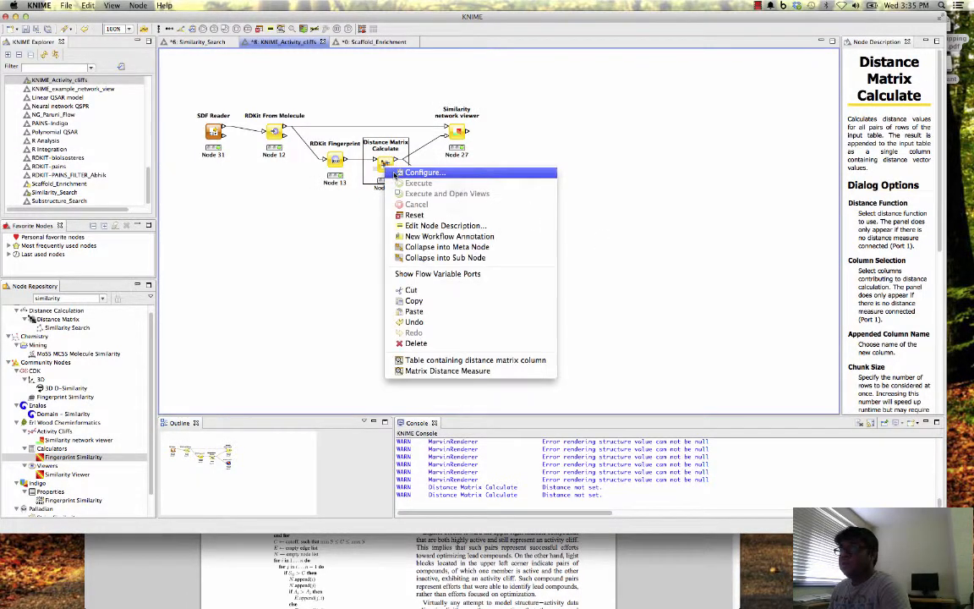
{"action": "left_click", "coordinate": [396, 170]}
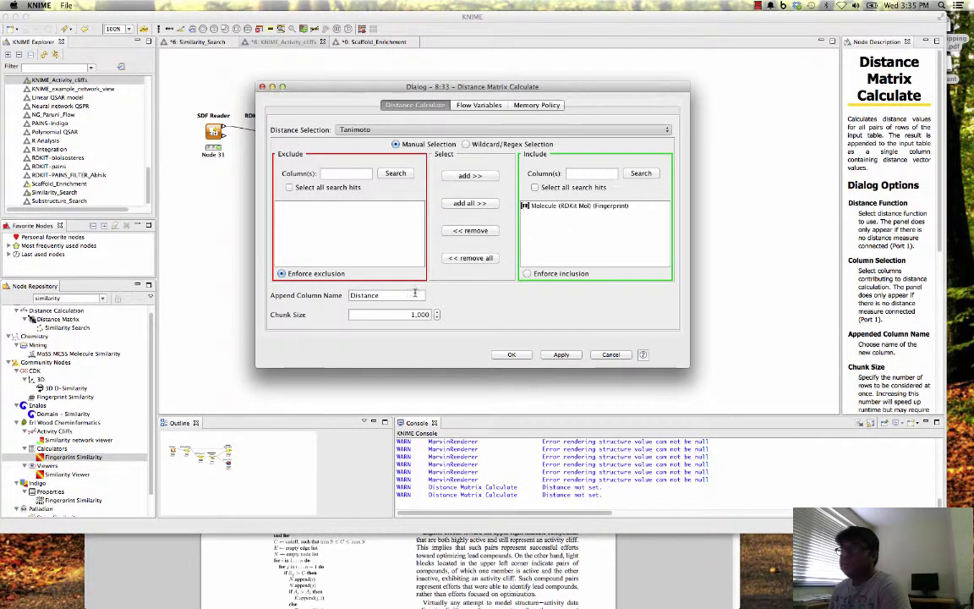
{"action": "left_click", "coordinate": [614, 355]}
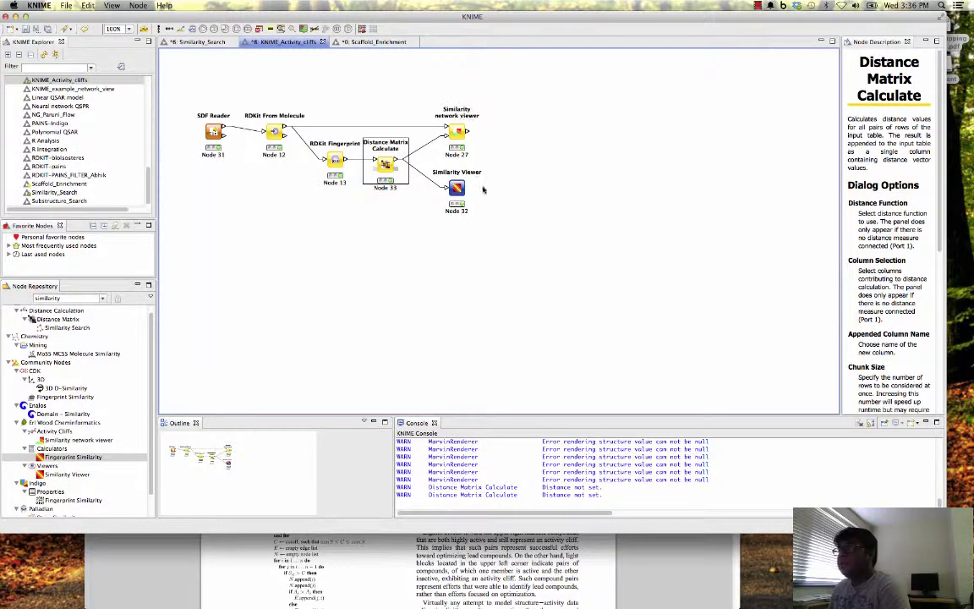
- Open the Similarity Viewer node's heat map in an enlarged window and set its gradient to BLUE_TO_RED
{"action": "left_click", "coordinate": [458, 190]}
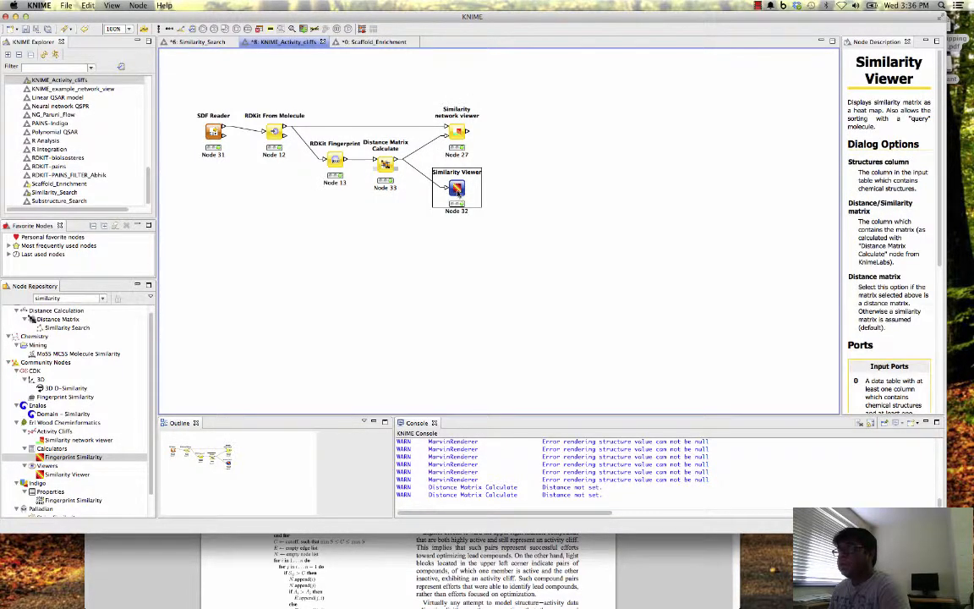
{"action": "right_click", "coordinate": [459, 190]}
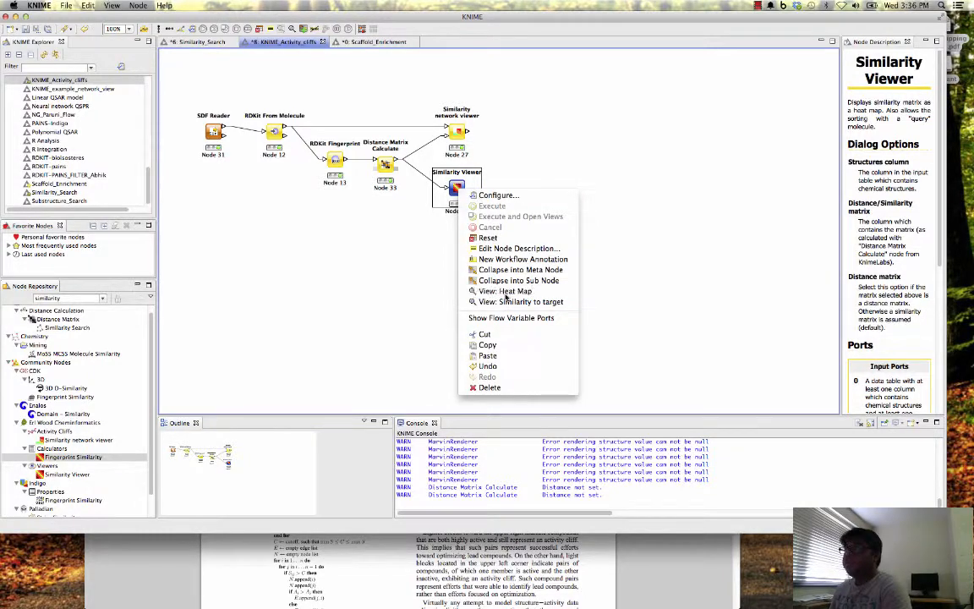
{"action": "left_click", "coordinate": [474, 291]}
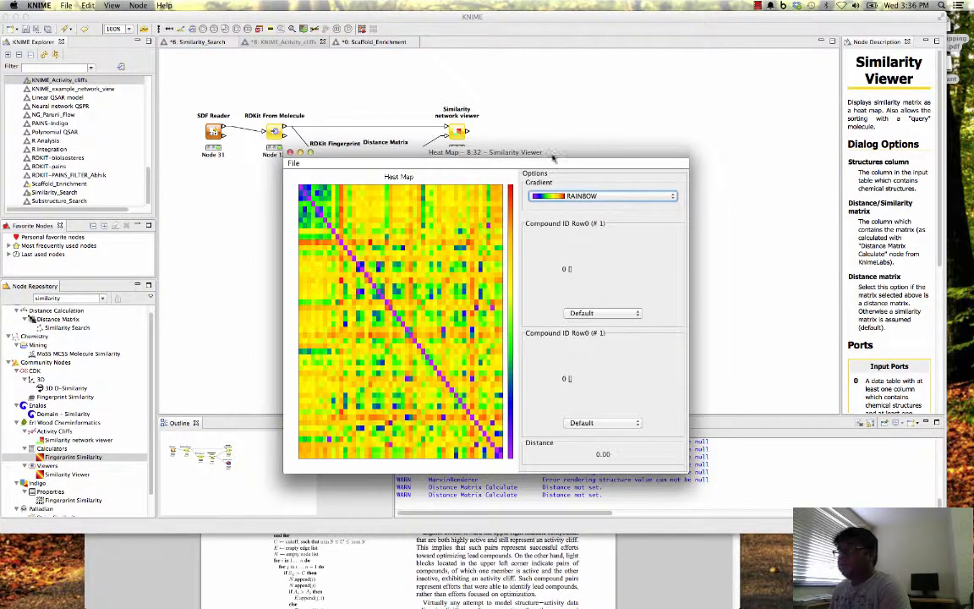
{"action": "left_click_drag", "start_coordinate": [503, 153], "coordinate": [439, 104]}
{"action": "left_click_drag", "start_coordinate": [622, 422], "coordinate": [907, 555]}
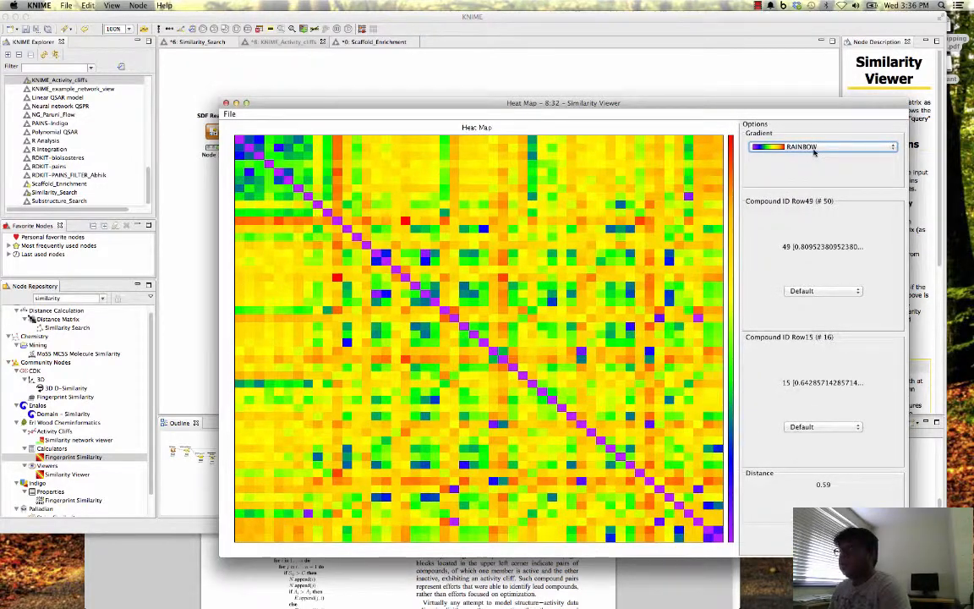
{"action": "left_click", "coordinate": [812, 149]}
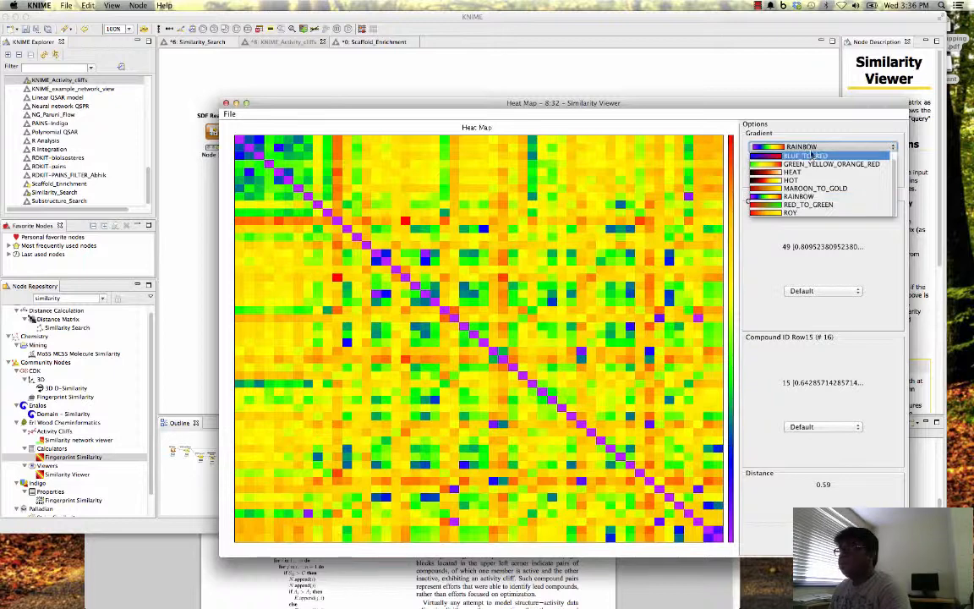
{"action": "left_click", "coordinate": [810, 157]}
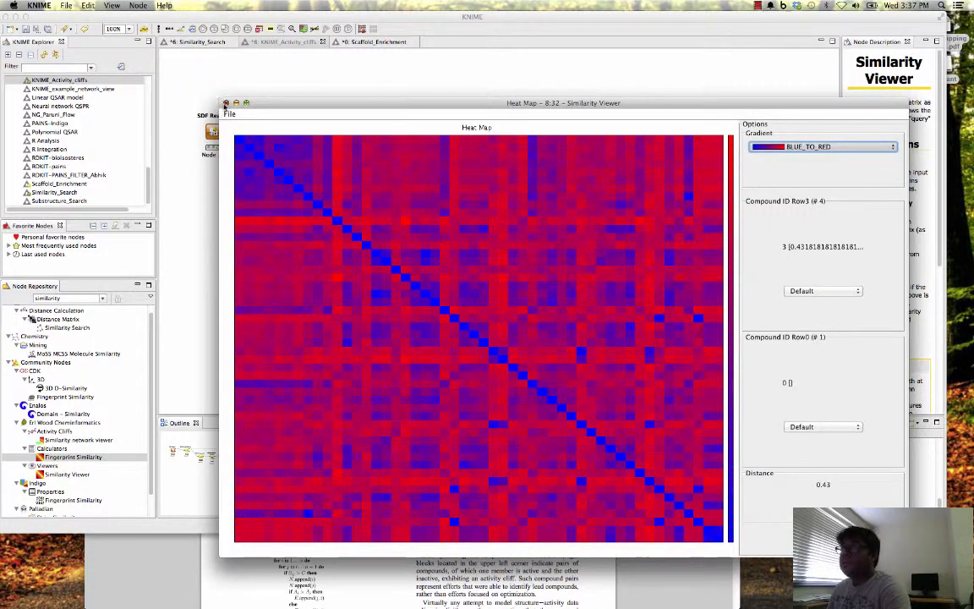
- Close the heat map and open the Similarity network viewer's network view, rendering structures with Marvin and the compound table with Indigo Renderer
{"action": "key", "text": "super+w"}
{"action": "right_click", "coordinate": [457, 131]}
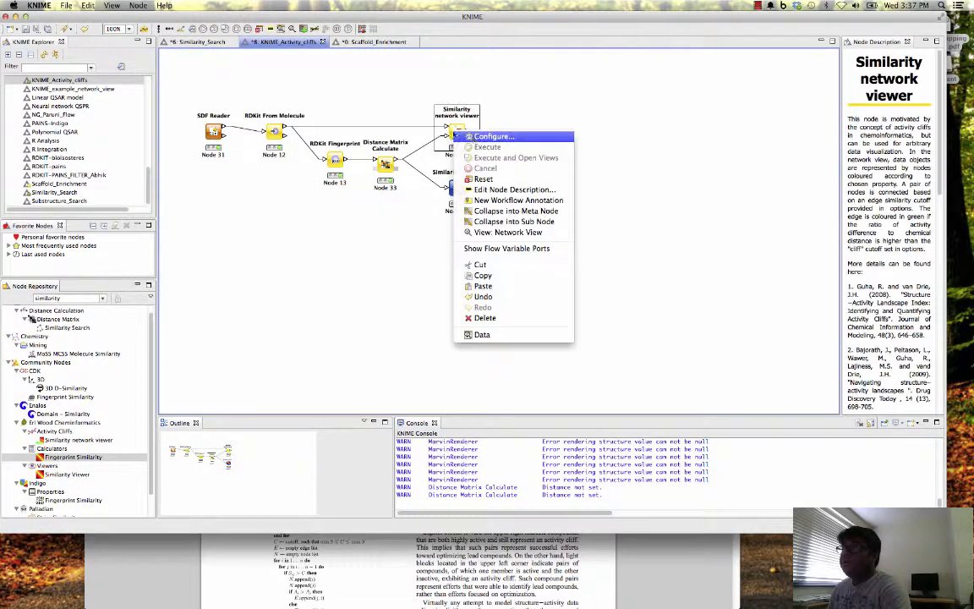
{"action": "left_click", "coordinate": [508, 232]}
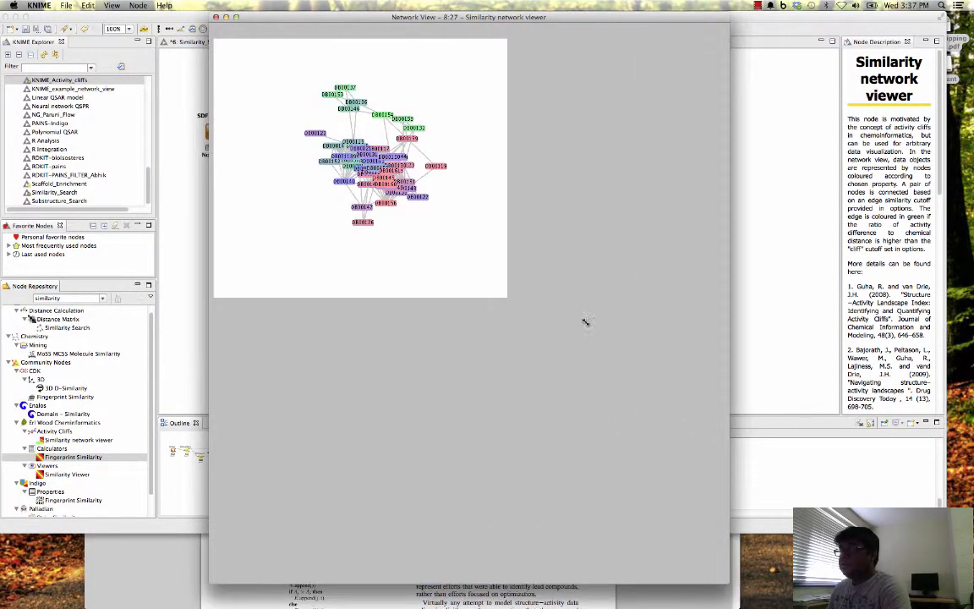
{"action": "left_click", "coordinate": [596, 269]}
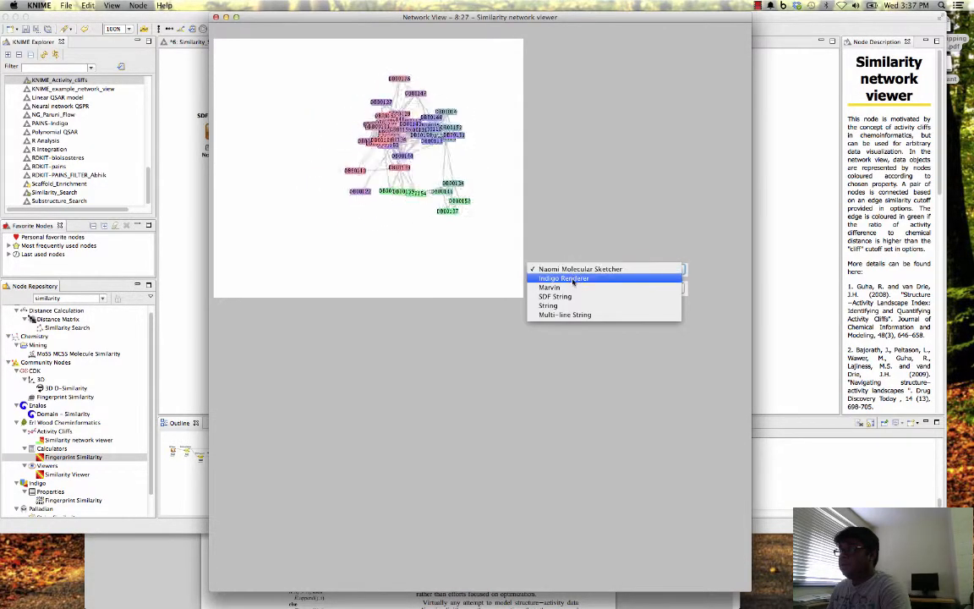
{"action": "left_click", "coordinate": [572, 287]}
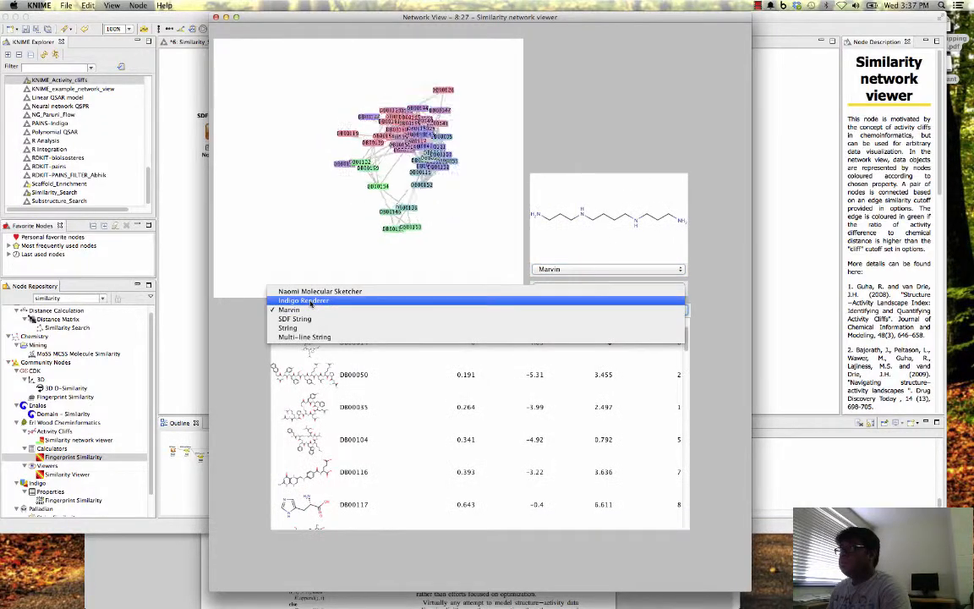
{"action": "left_click", "coordinate": [311, 302]}
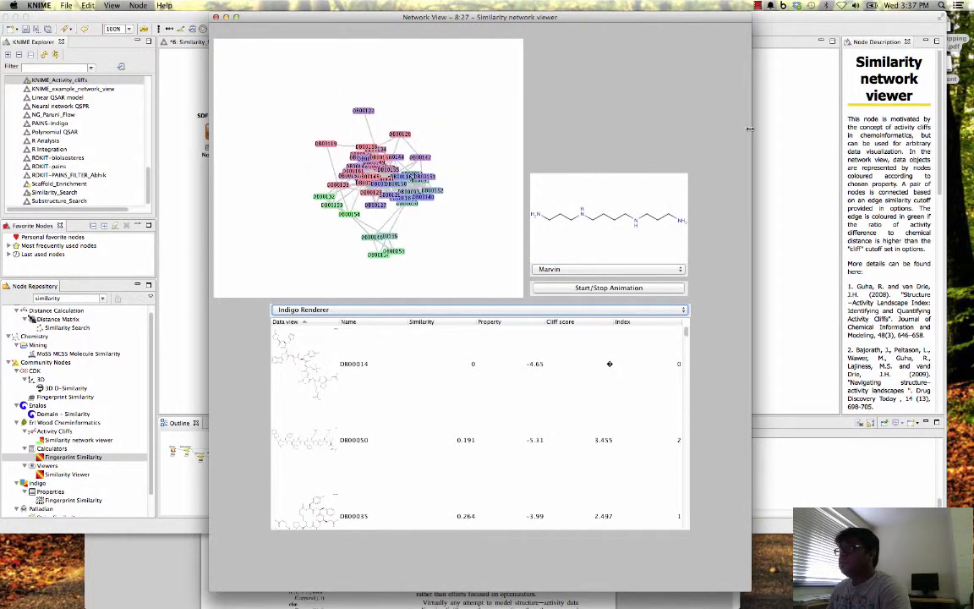
- Adjust the network layout forces: default spring length 0.0, spring coefficient 99E-6, drag coefficient 0.0 and BarnesHutTheta 1.0, and reposition the view window
{"action": "left_click_drag", "start_coordinate": [750, 128], "coordinate": [697, 131]}
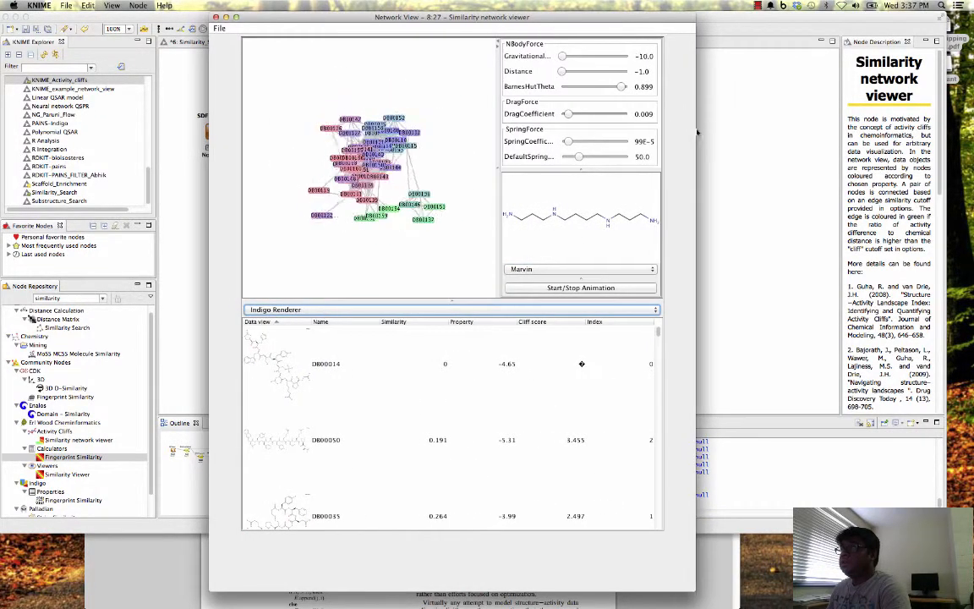
{"action": "left_click_drag", "start_coordinate": [579, 158], "coordinate": [563, 158]}
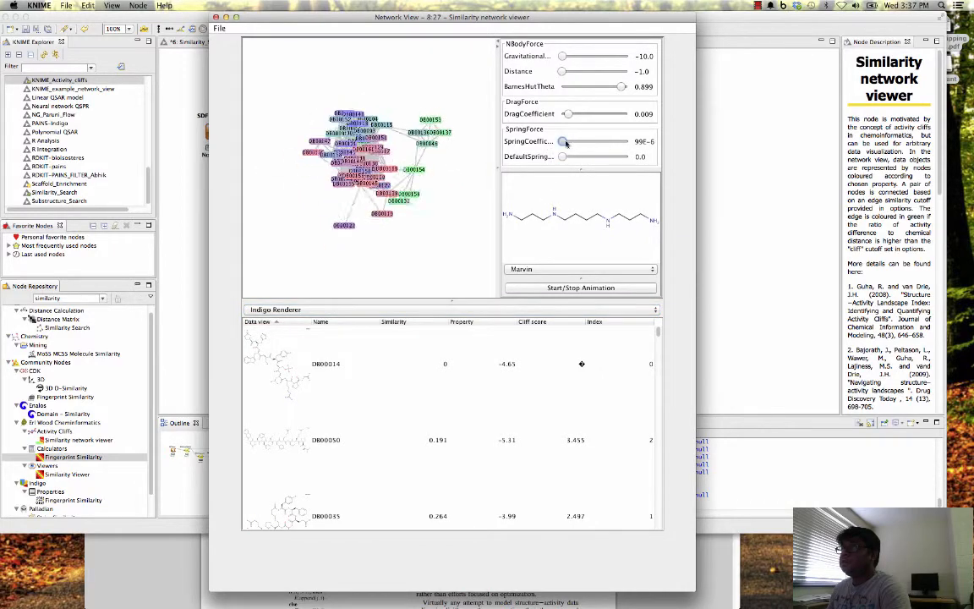
{"action": "left_click_drag", "start_coordinate": [569, 115], "coordinate": [560, 115]}
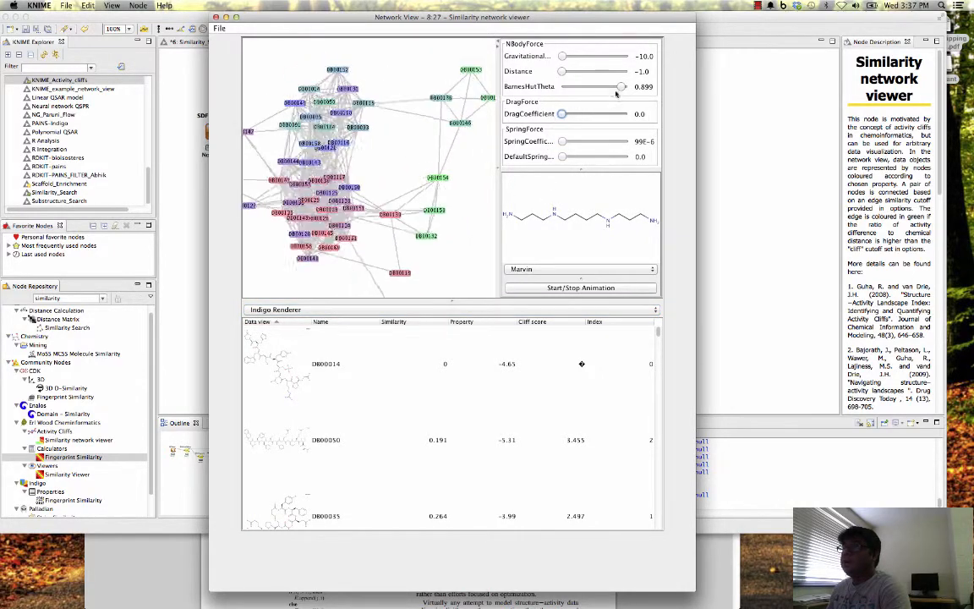
{"action": "left_click_drag", "start_coordinate": [616, 95], "coordinate": [635, 93]}
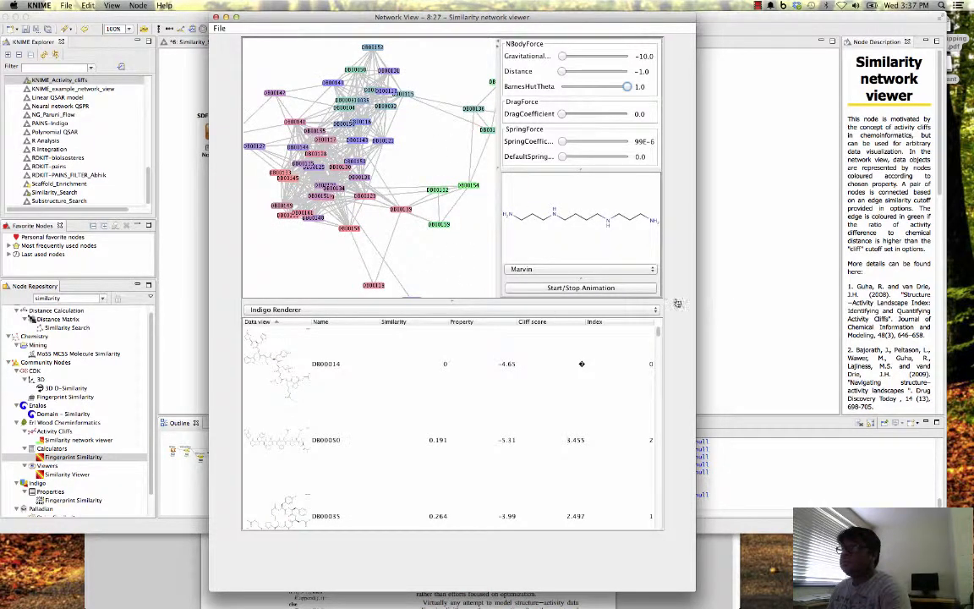
{"action": "left_click_drag", "start_coordinate": [678, 303], "coordinate": [783, 302]}
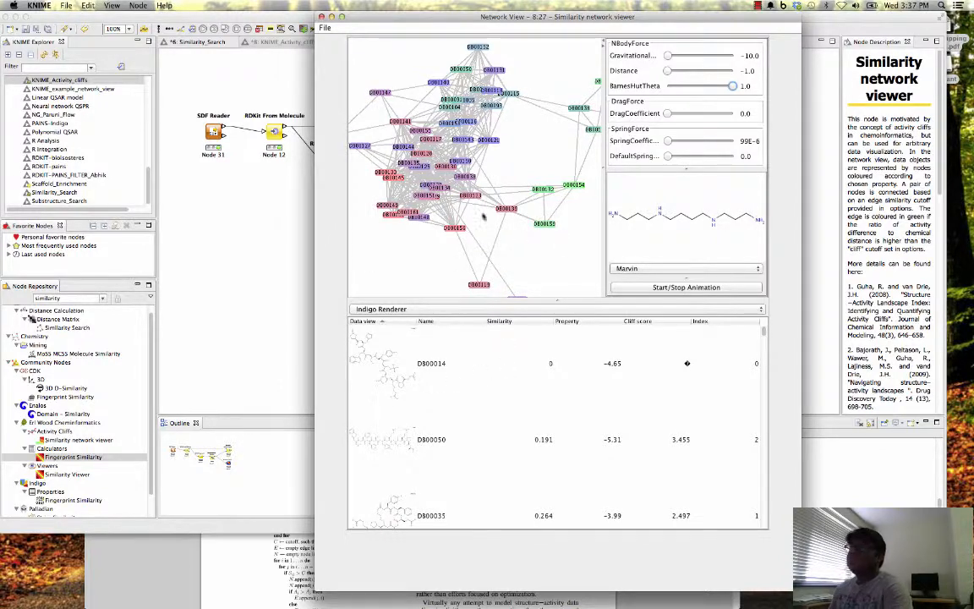
{"action": "left_click_drag", "start_coordinate": [402, 19], "coordinate": [425, 20]}
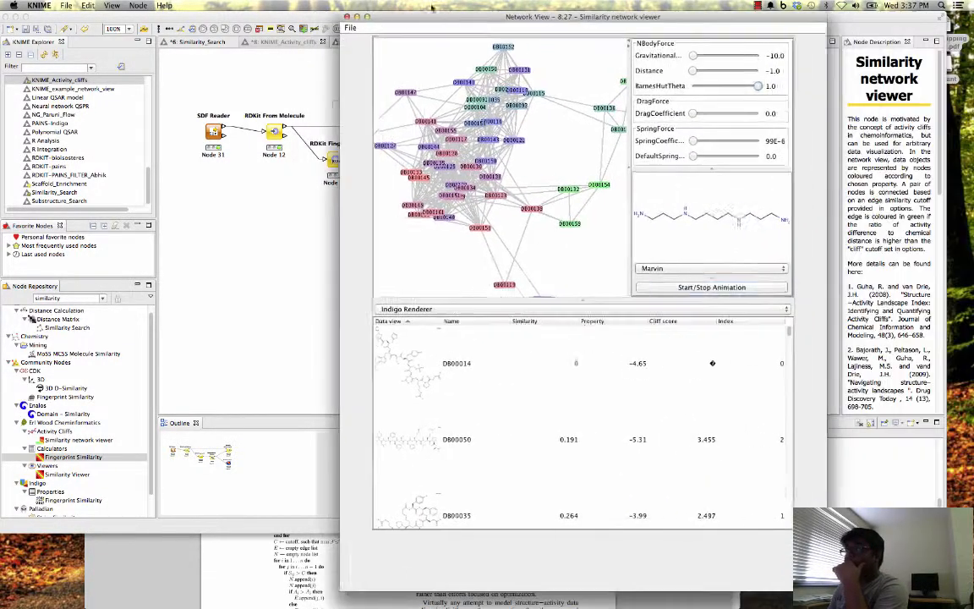
- Select compound DB00139 in the network and review the similarity, property and cliff score table sorted by similarity
{"action": "left_click", "coordinate": [534, 209]}
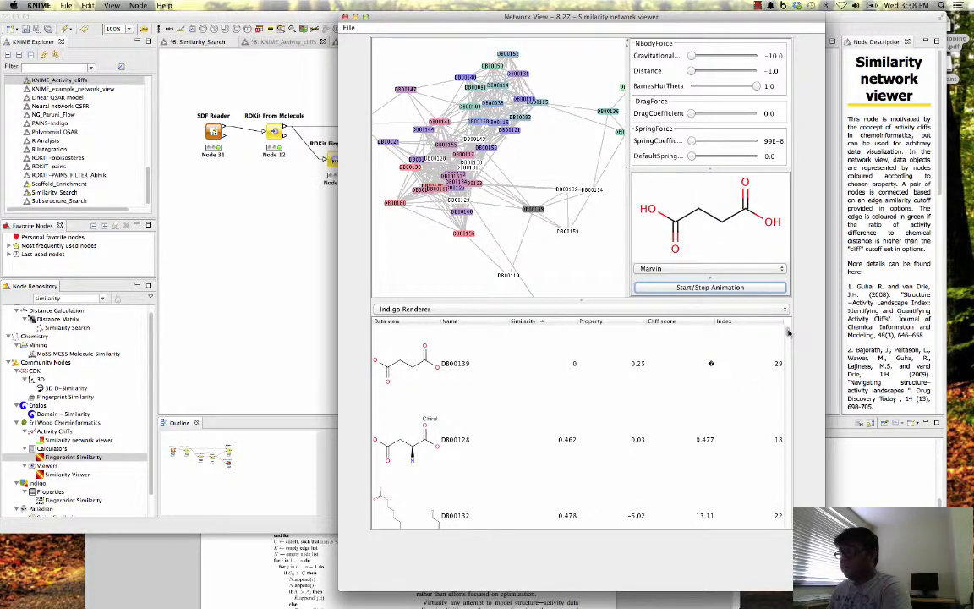
{"action": "left_click_drag", "start_coordinate": [787, 332], "coordinate": [791, 321]}
{"action": "left_click_drag", "start_coordinate": [787, 332], "coordinate": [781, 550]}
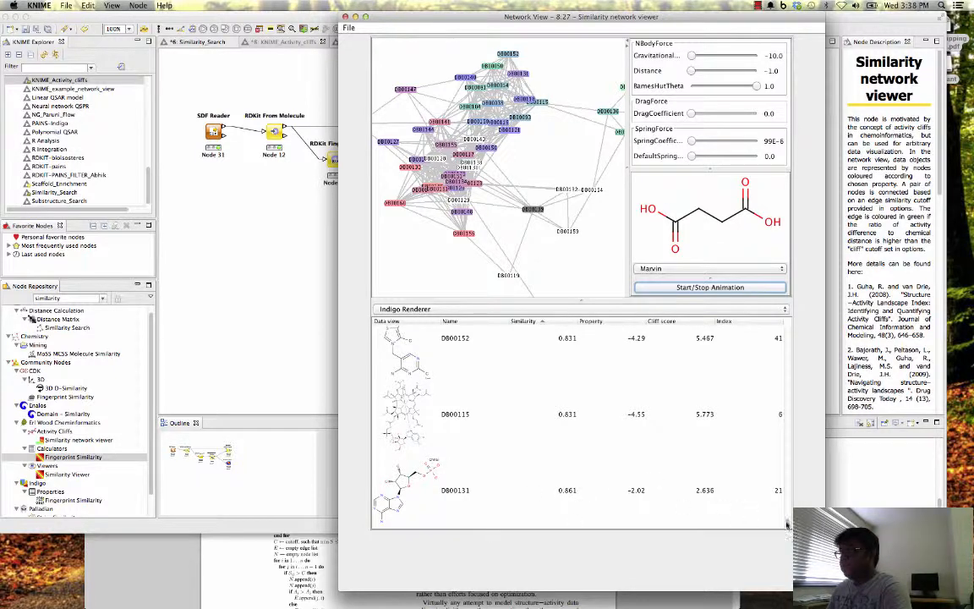
{"action": "left_click_drag", "start_coordinate": [788, 499], "coordinate": [784, 328]}
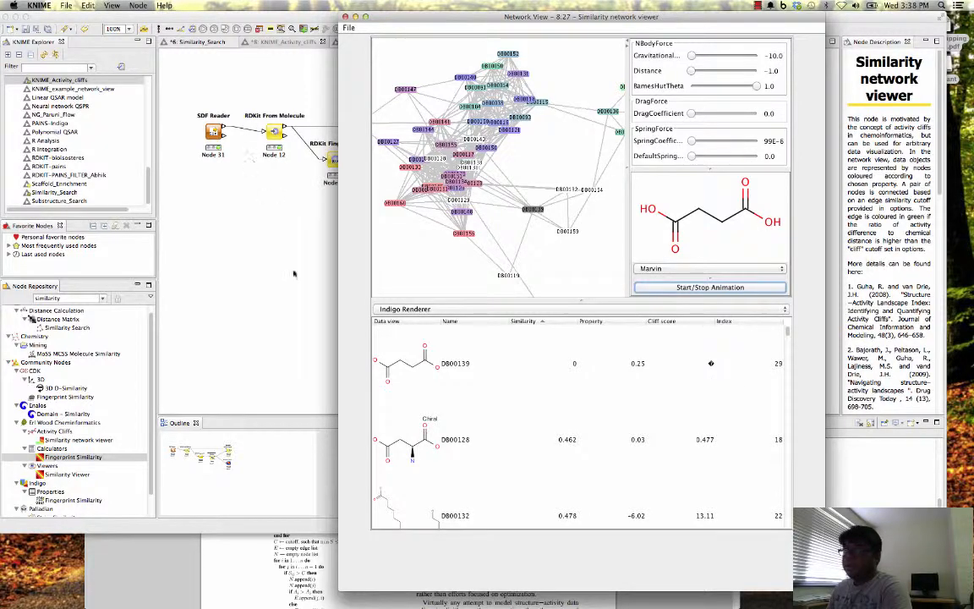
- Switch to Chrome, examine the SALI equation, graph procedure and Figure 1 in the paper, and return to the KNIME network view
{"action": "left_click", "coordinate": [306, 559]}
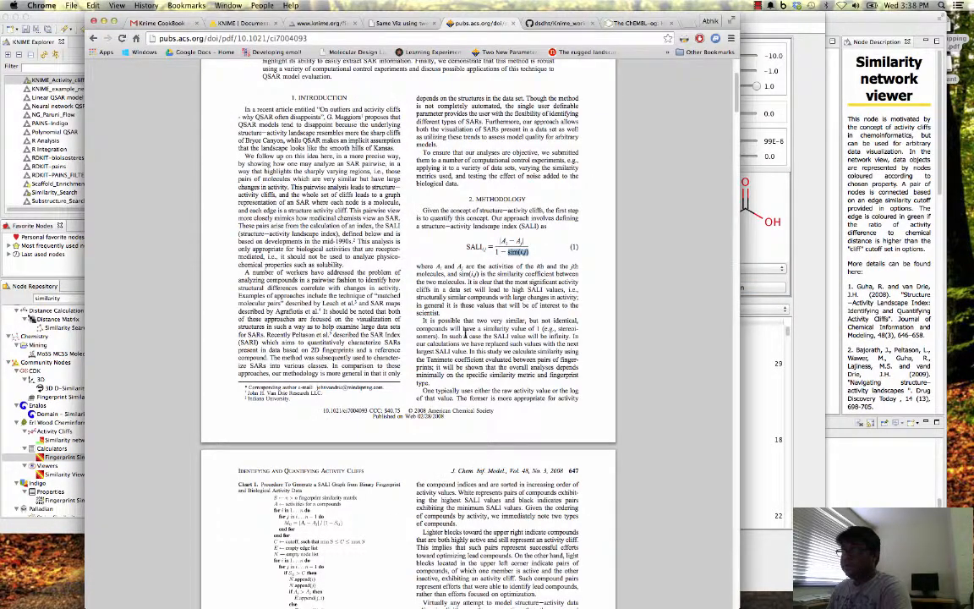
{"action": "scroll", "coordinate": [440, 353], "scroll_direction": "down", "scroll_amount": 2}
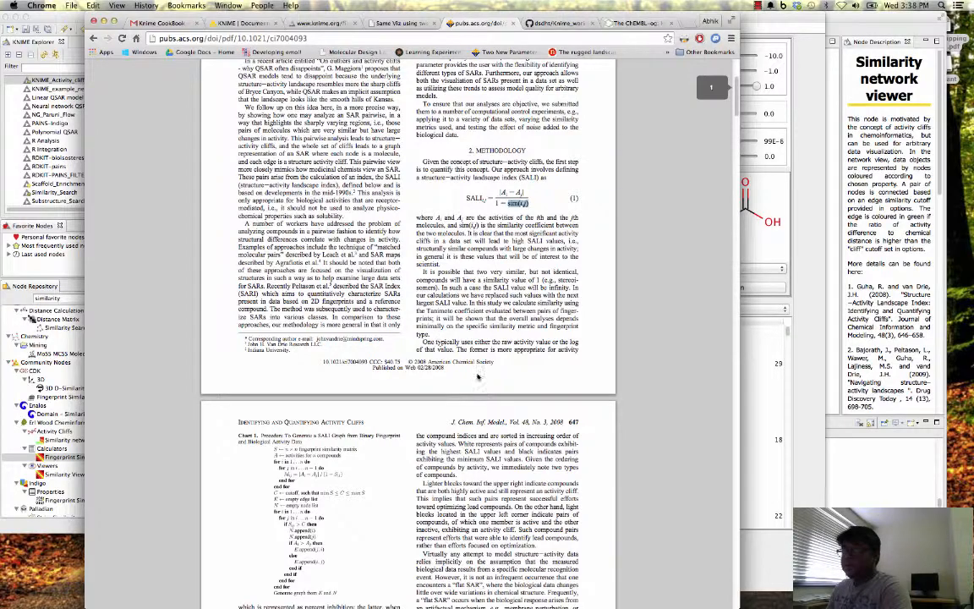
{"action": "scroll", "coordinate": [478, 376], "scroll_direction": "down", "scroll_amount": 10}
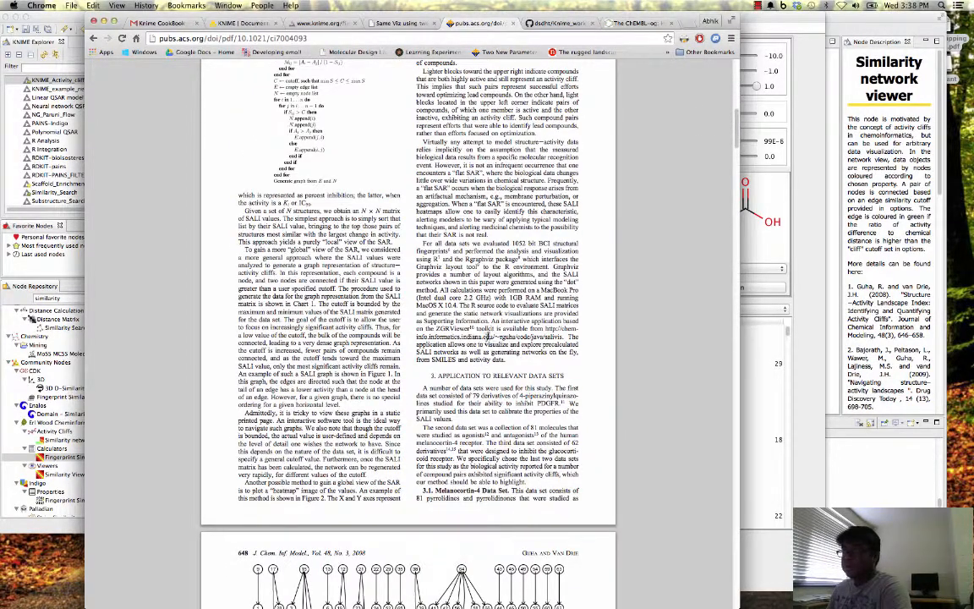
{"action": "scroll", "coordinate": [479, 385], "scroll_direction": "down", "scroll_amount": 1}
{"action": "scroll", "coordinate": [478, 385], "scroll_direction": "down", "scroll_amount": 5}
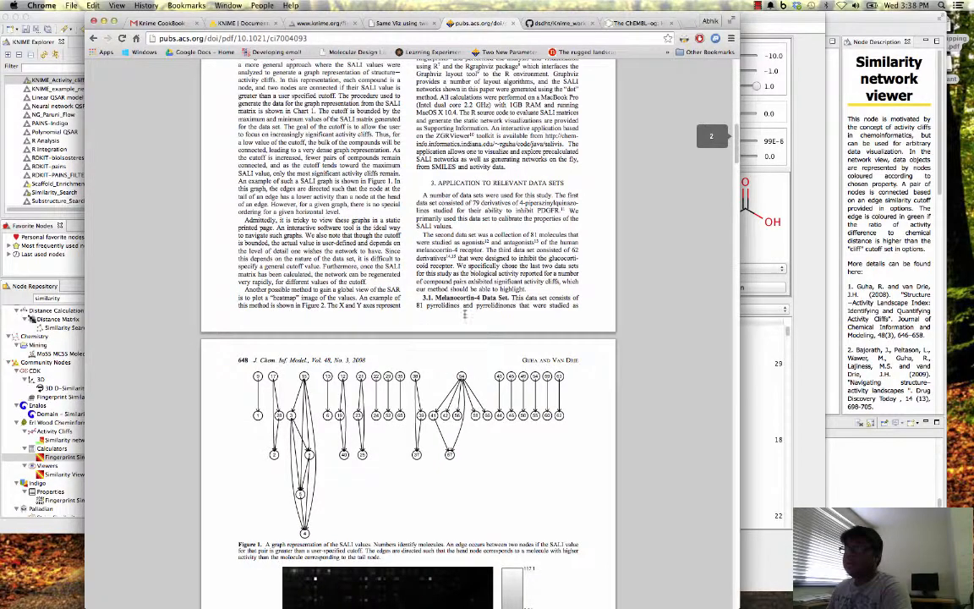
{"action": "scroll", "coordinate": [362, 270], "scroll_direction": "up", "scroll_amount": 8}
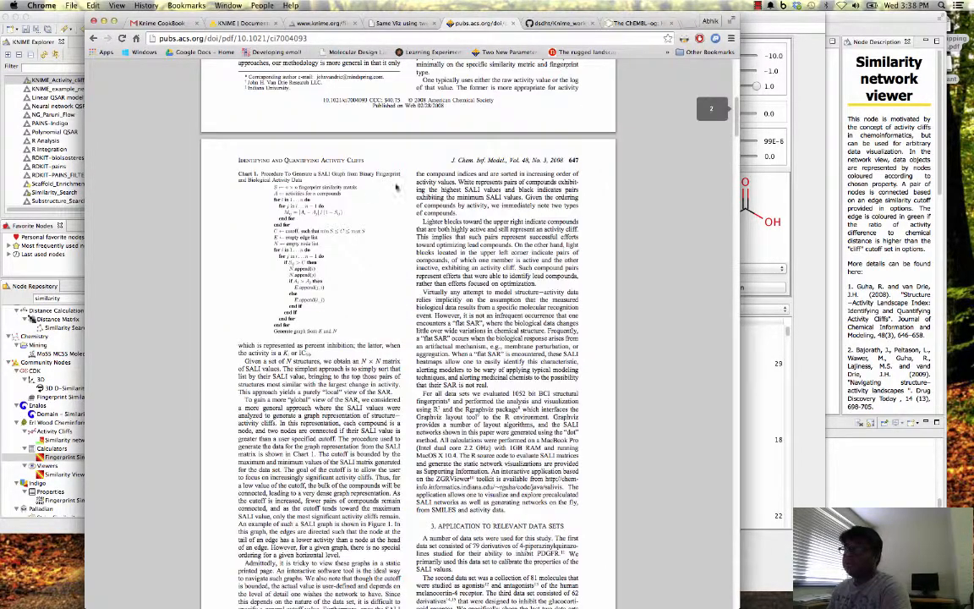
{"action": "scroll", "coordinate": [356, 246], "scroll_direction": "up", "scroll_amount": 8}
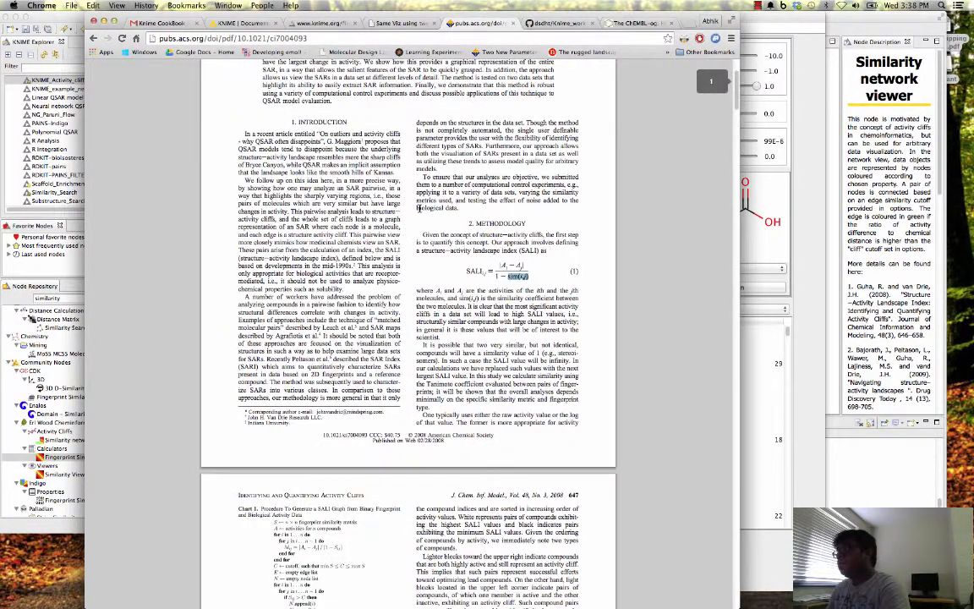
{"action": "left_click", "coordinate": [784, 245]}
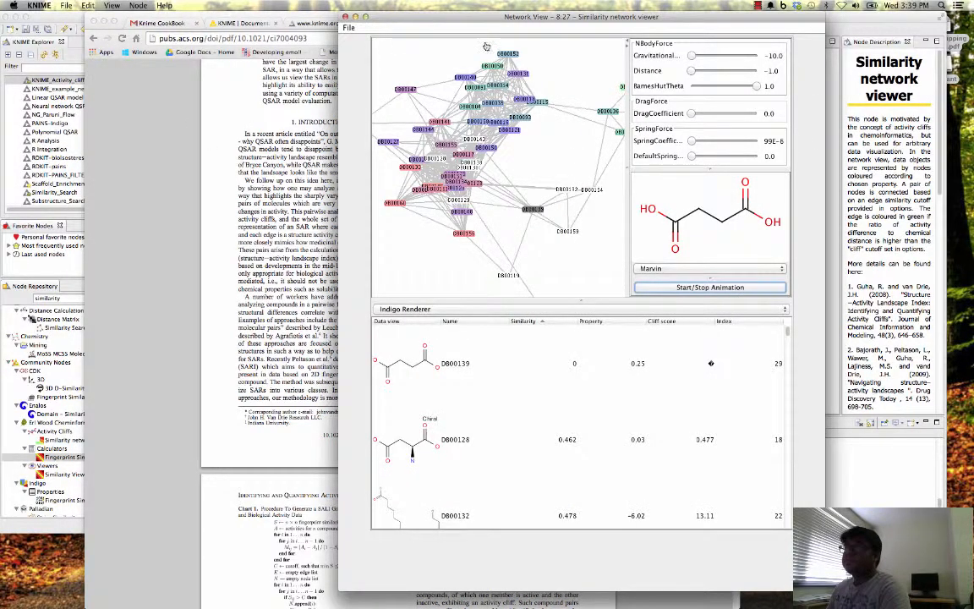
- Close the network view and the browser window, and select the Similarity Viewer node in the KNIME_Activity_cliffs workflow
{"action": "left_click", "coordinate": [345, 18]}
{"action": "left_click", "coordinate": [208, 82]}
{"action": "left_click", "coordinate": [103, 21]}
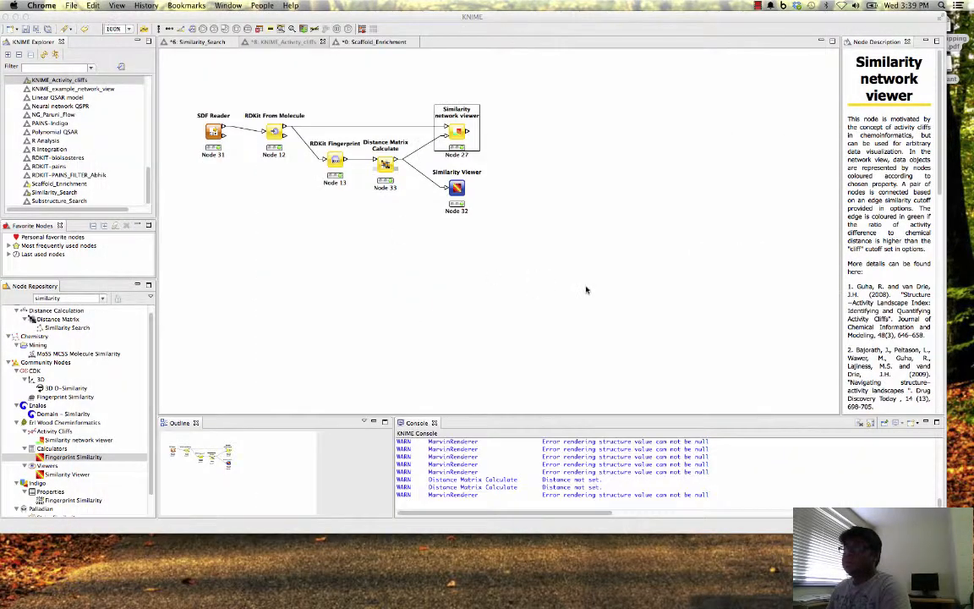
{"action": "left_click", "coordinate": [573, 251]}
{"action": "left_click", "coordinate": [457, 186]}
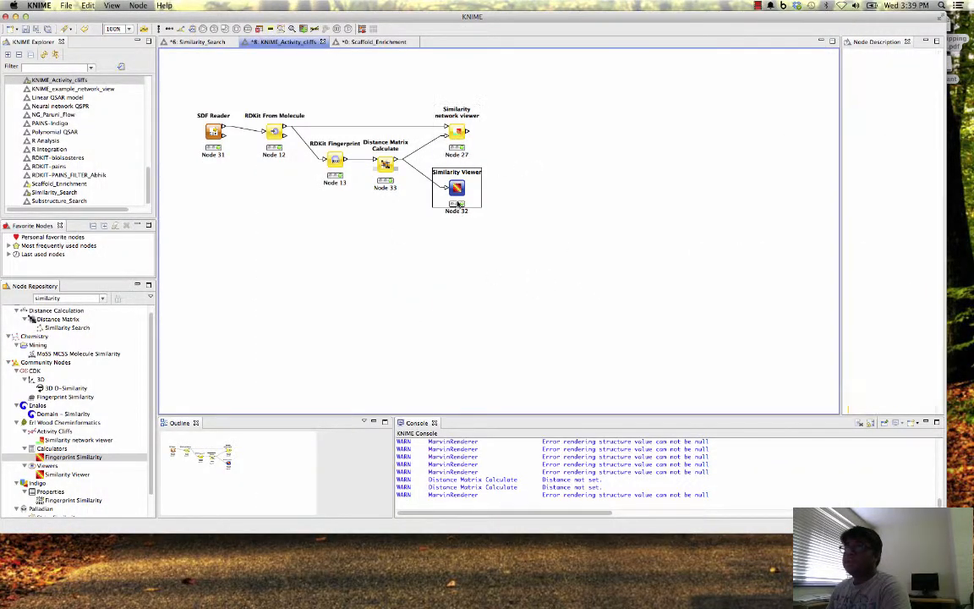
- Switch to the Scaffold_Enrichment workflow, inspect the columns of the SDF Reader's Read molecules table, and close the table
{"action": "left_click", "coordinate": [370, 43]}
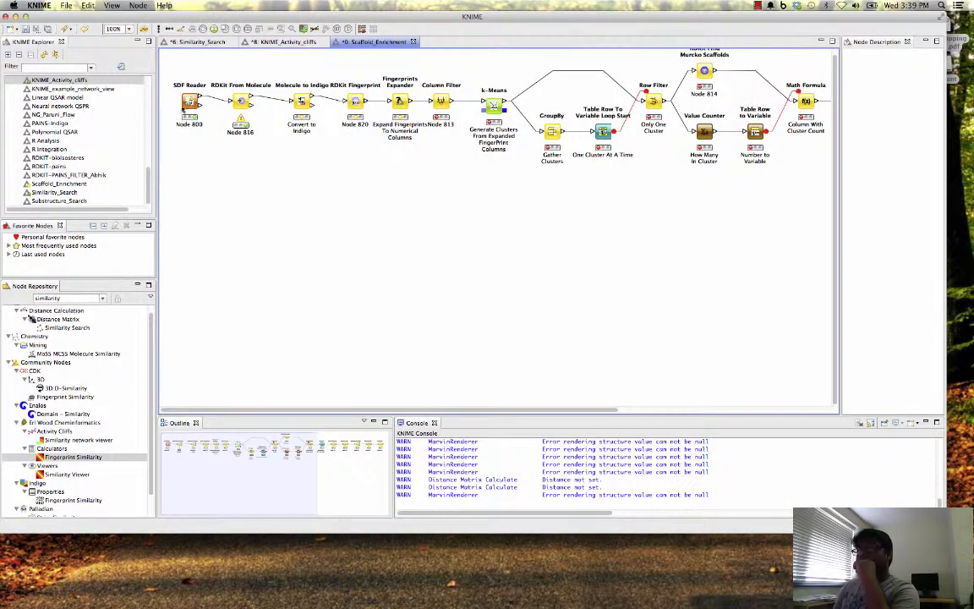
{"action": "left_click", "coordinate": [188, 104]}
{"action": "right_click", "coordinate": [172, 95]}
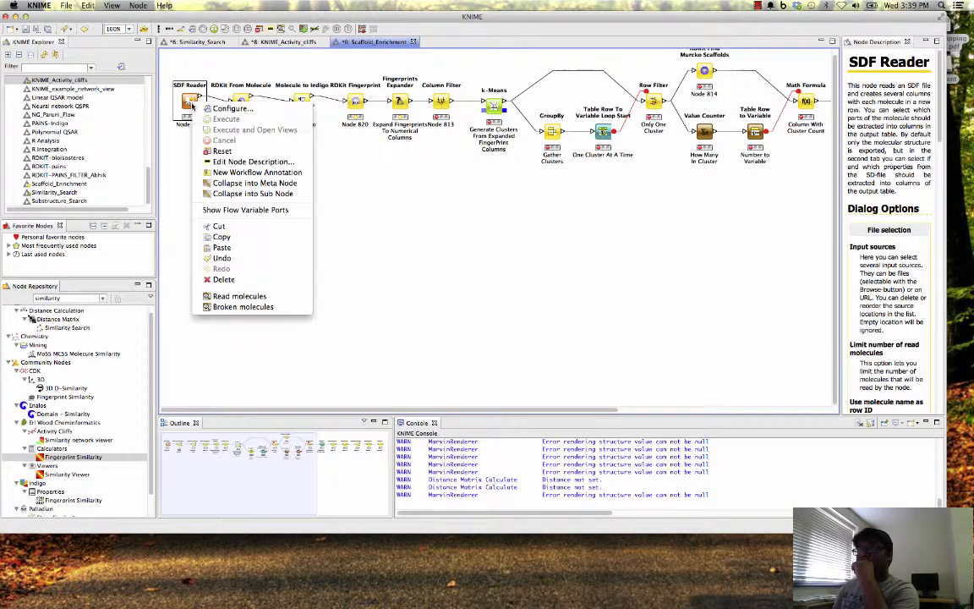
{"action": "left_click", "coordinate": [230, 267]}
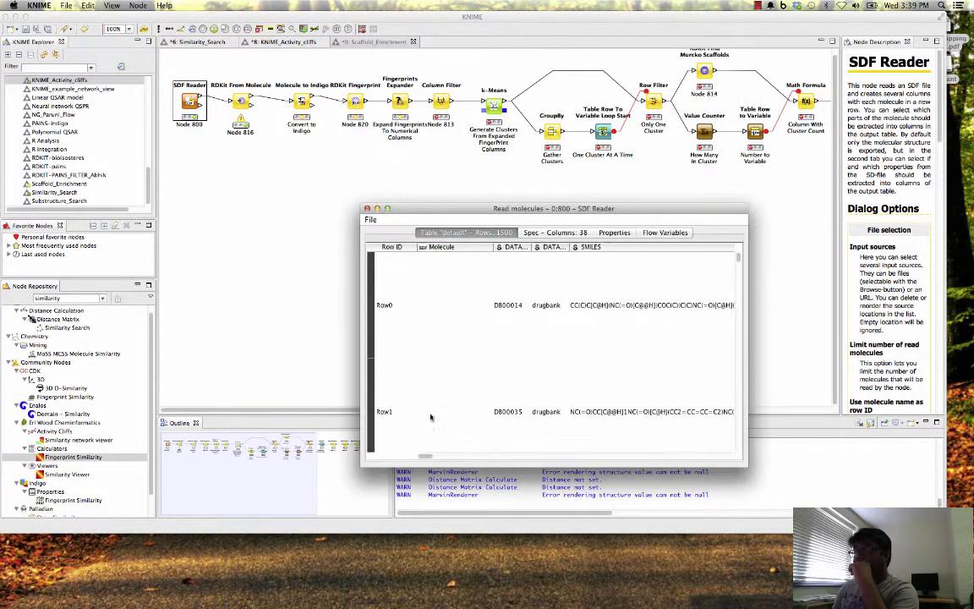
{"action": "left_click_drag", "start_coordinate": [425, 457], "coordinate": [732, 475]}
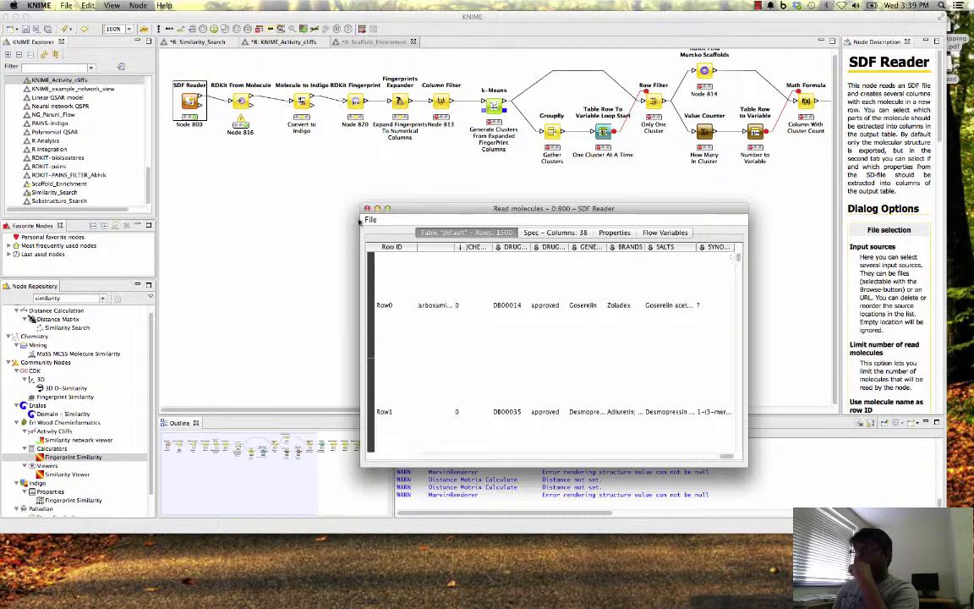
{"action": "left_click", "coordinate": [367, 209]}
- Review the RDKit From Molecule node's warning, the Column Filter node's description and the rest of the Scaffold_Enrichment workflow
{"action": "left_click", "coordinate": [240, 102]}
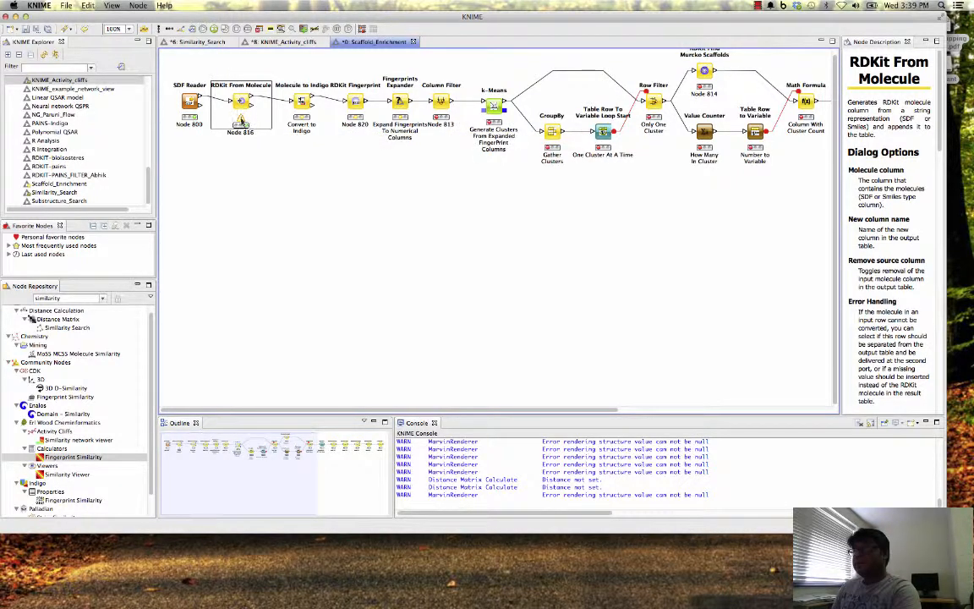
{"action": "mouse_move", "coordinate": [241, 121]}
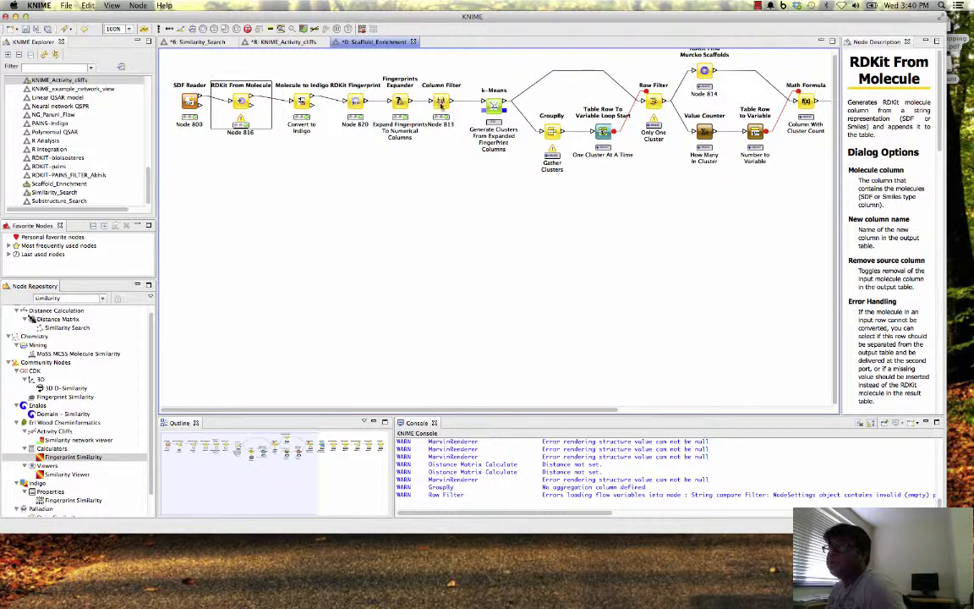
{"action": "left_click", "coordinate": [441, 103]}
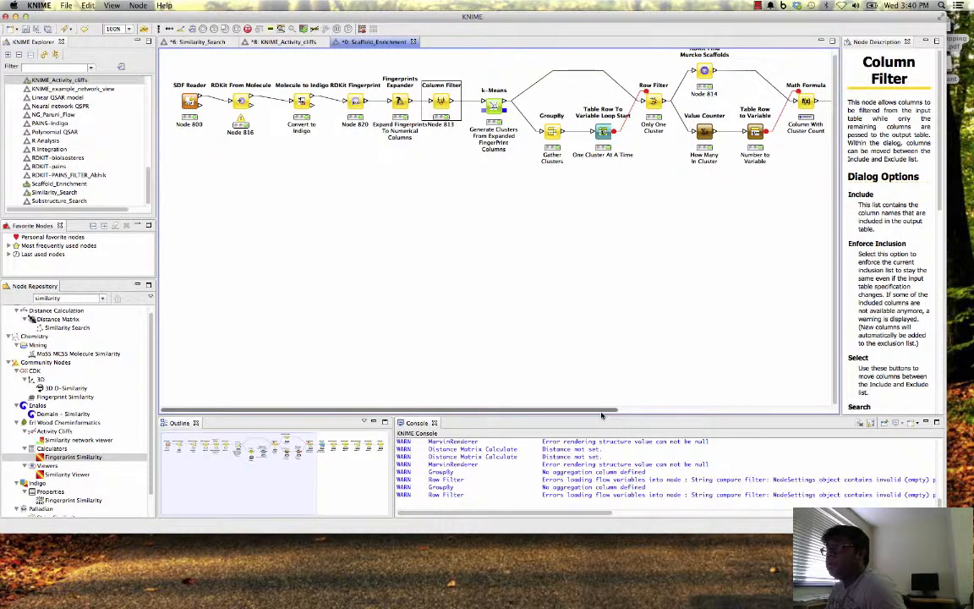
{"action": "left_click_drag", "start_coordinate": [604, 412], "coordinate": [678, 412]}
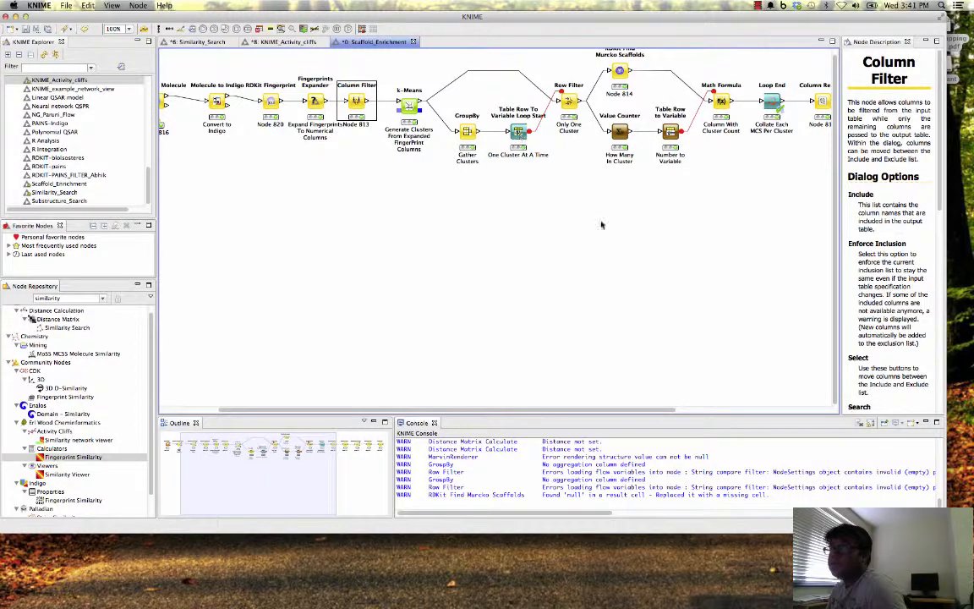
{"action": "left_click_drag", "start_coordinate": [630, 408], "coordinate": [540, 412]}
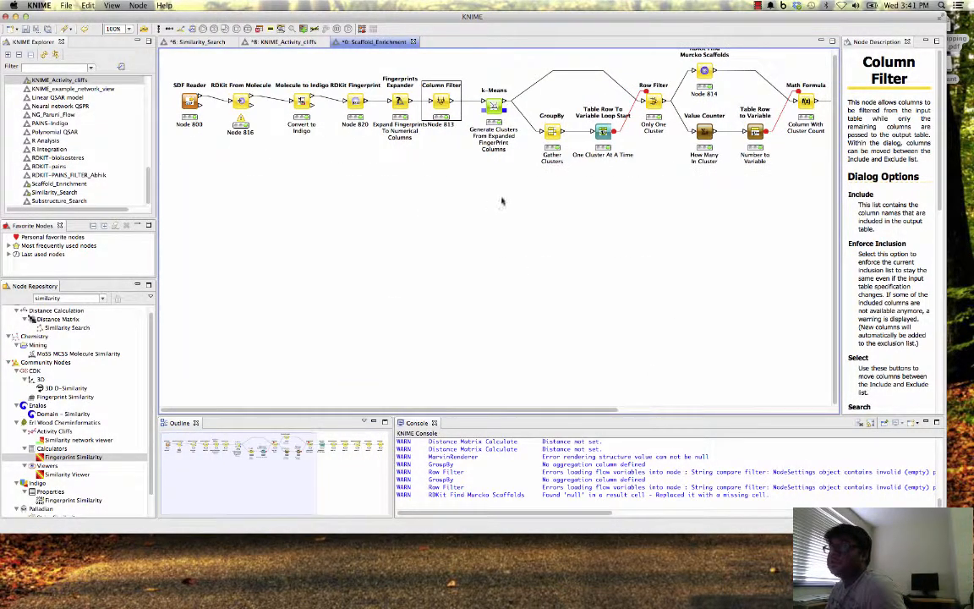
- Review the Column Filter node's excluded and included columns in its configuration, and close it without applying changes
{"action": "right_click", "coordinate": [441, 102]}
{"action": "left_click", "coordinate": [462, 107]}
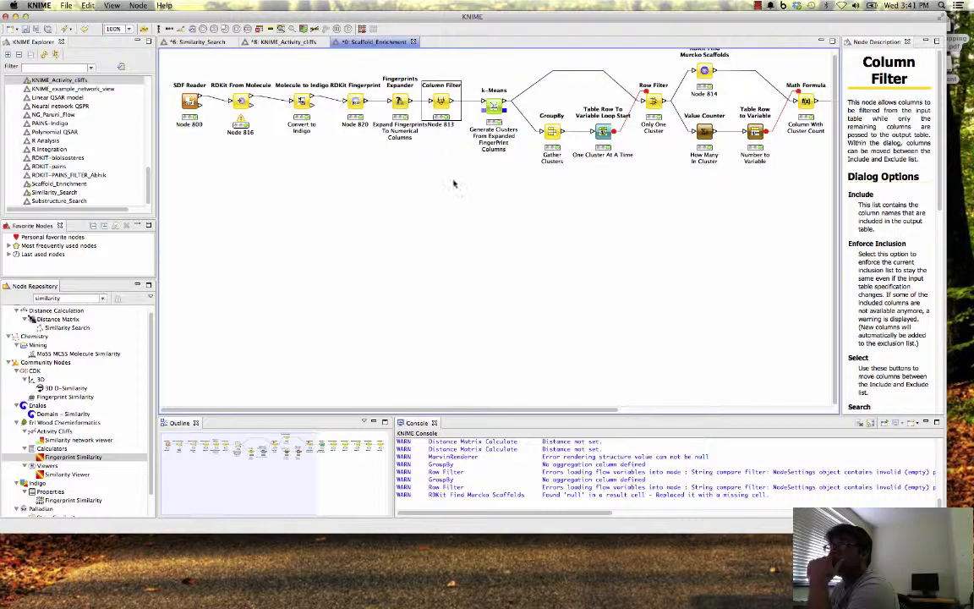
{"action": "left_click_drag", "start_coordinate": [498, 17], "coordinate": [528, 30]}
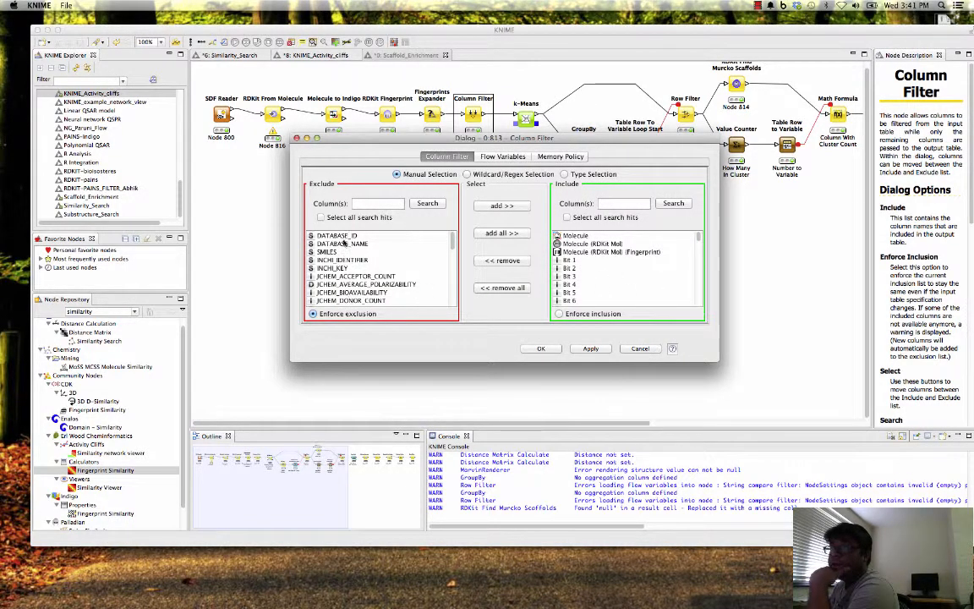
{"action": "left_click_drag", "start_coordinate": [350, 244], "coordinate": [348, 301]}
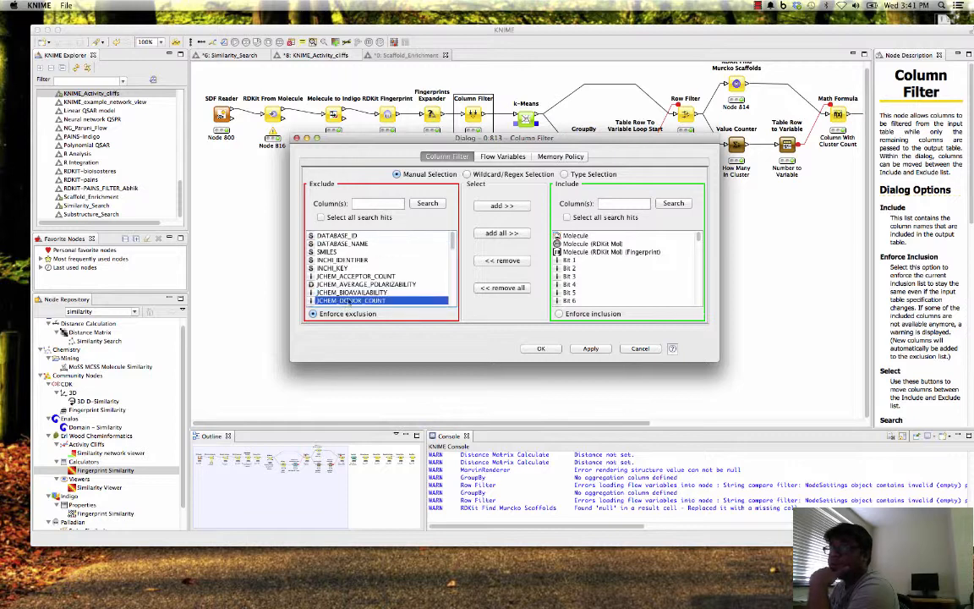
{"action": "left_click_drag", "start_coordinate": [341, 242], "coordinate": [342, 218]}
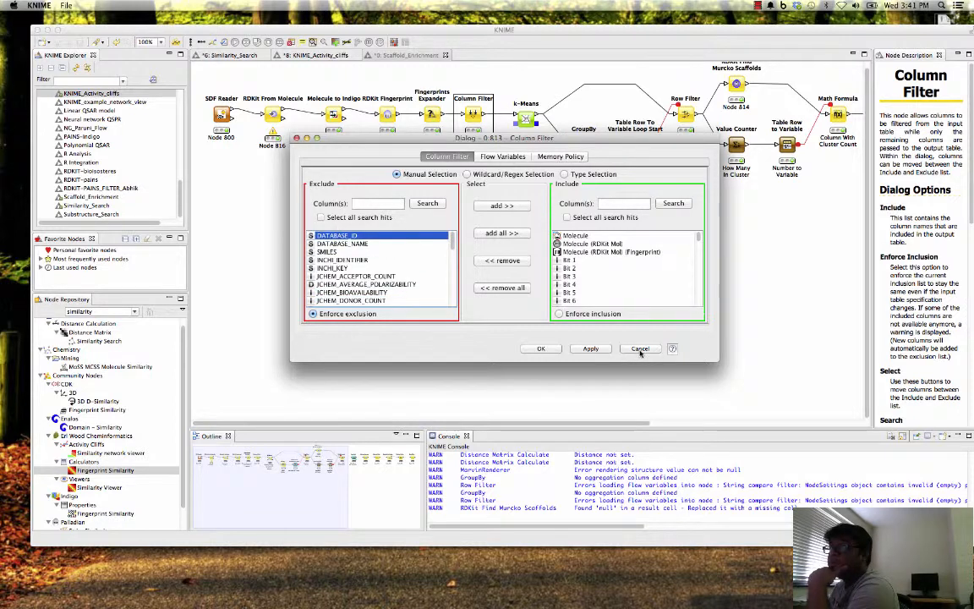
{"action": "left_click", "coordinate": [640, 350]}
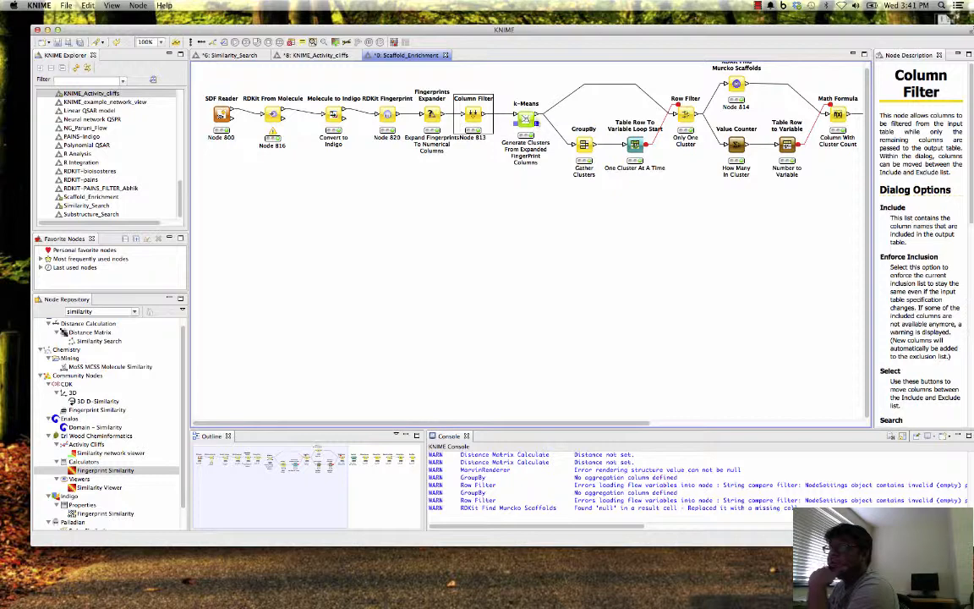
- Review the k-Means node's cluster, iteration and included-column settings, and close the configuration without applying changes
{"action": "right_click", "coordinate": [524, 121]}
{"action": "left_click", "coordinate": [564, 122]}
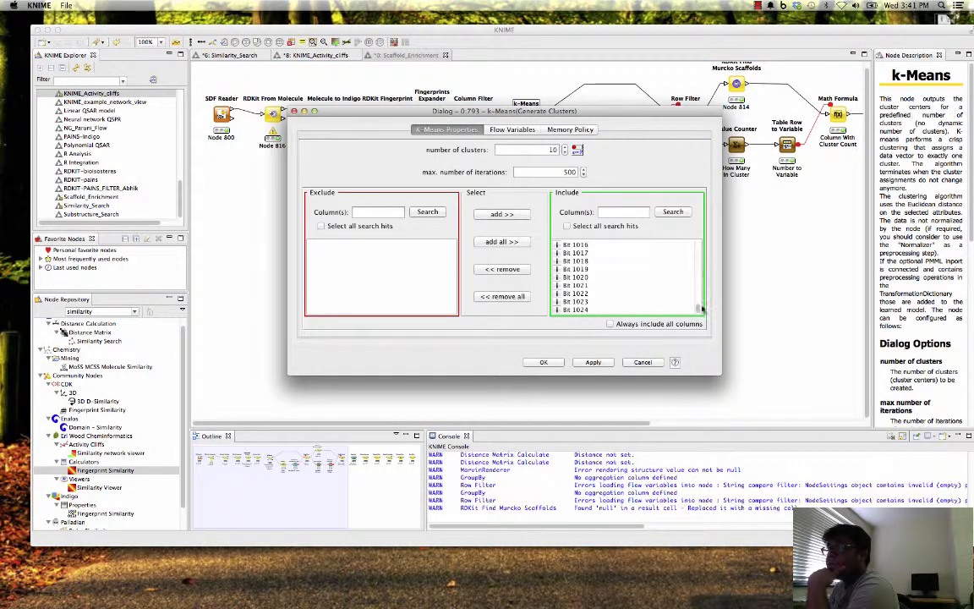
{"action": "left_click_drag", "start_coordinate": [701, 309], "coordinate": [696, 334]}
{"action": "left_click", "coordinate": [658, 361]}
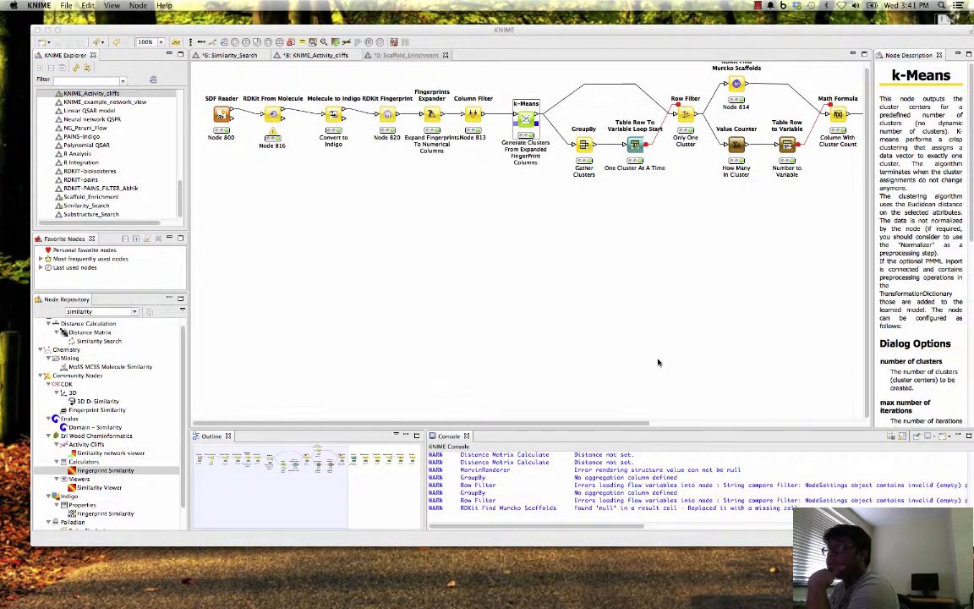
- Review the configurations of the GroupBy and Table Row To Variable Loop Start nodes, cancelling each without changes
{"action": "right_click", "coordinate": [591, 151]}
{"action": "left_click", "coordinate": [626, 156]}
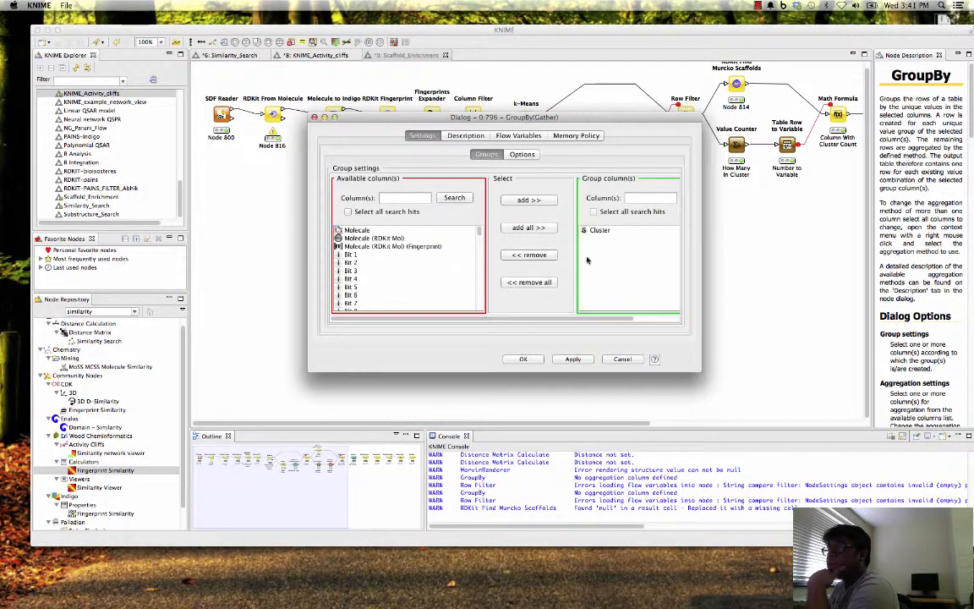
{"action": "left_click", "coordinate": [628, 360]}
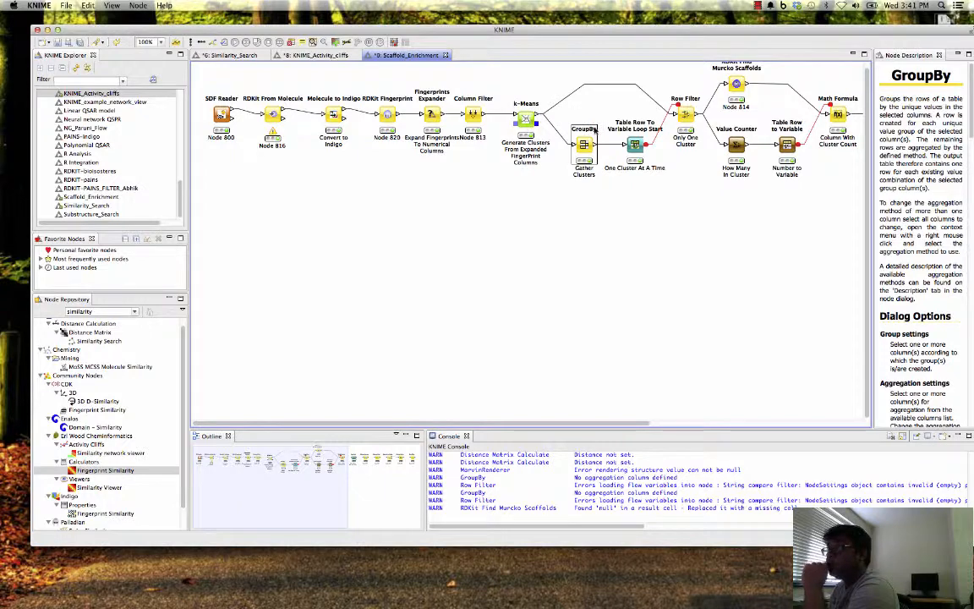
{"action": "right_click", "coordinate": [638, 144]}
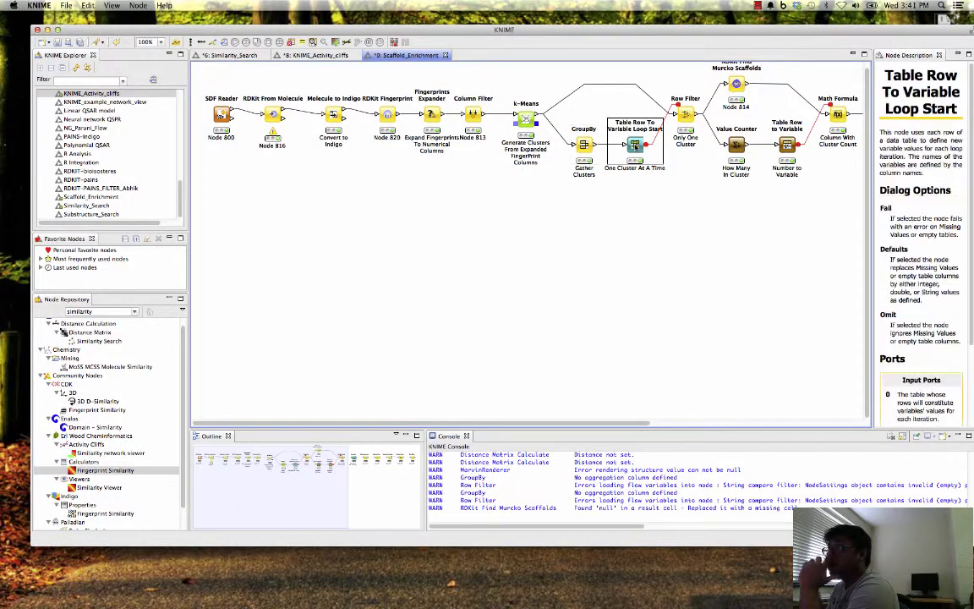
{"action": "left_click", "coordinate": [652, 150]}
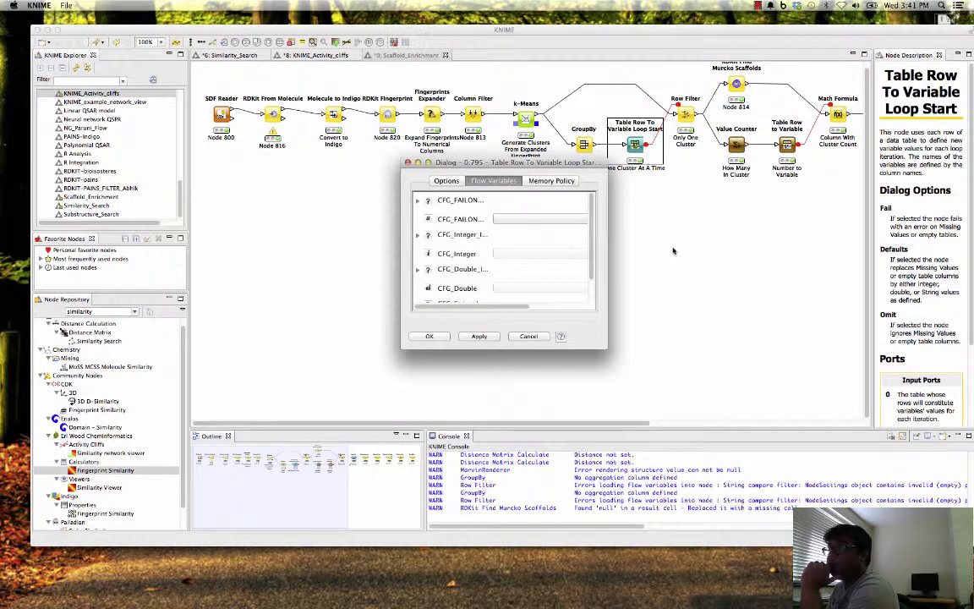
{"action": "left_click", "coordinate": [528, 336]}
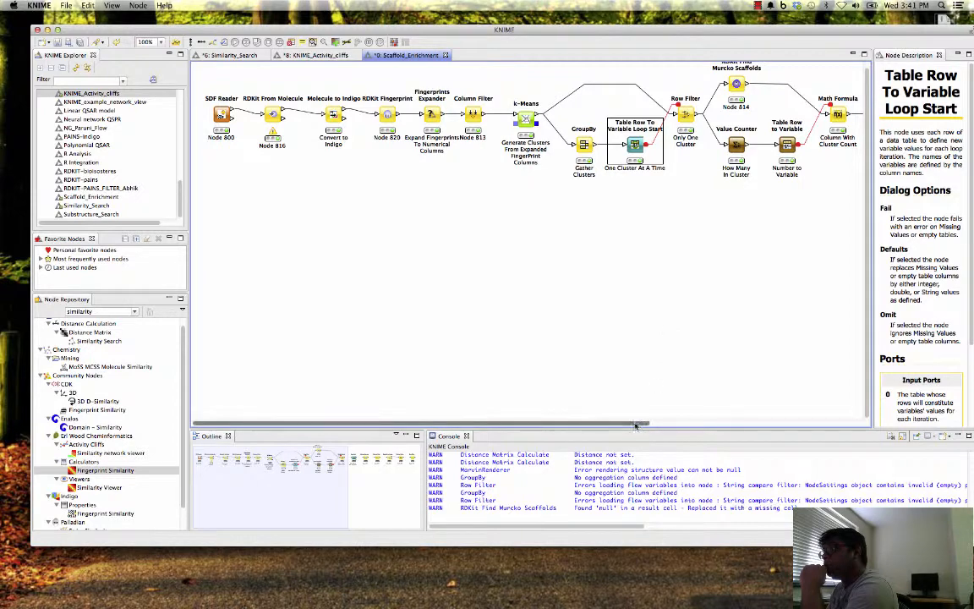
- Inspect the Row Filter node's filter criteria and its rowFilter flow variable assignments, and cancel the configuration
{"action": "left_click_drag", "start_coordinate": [637, 424], "coordinate": [771, 421]}
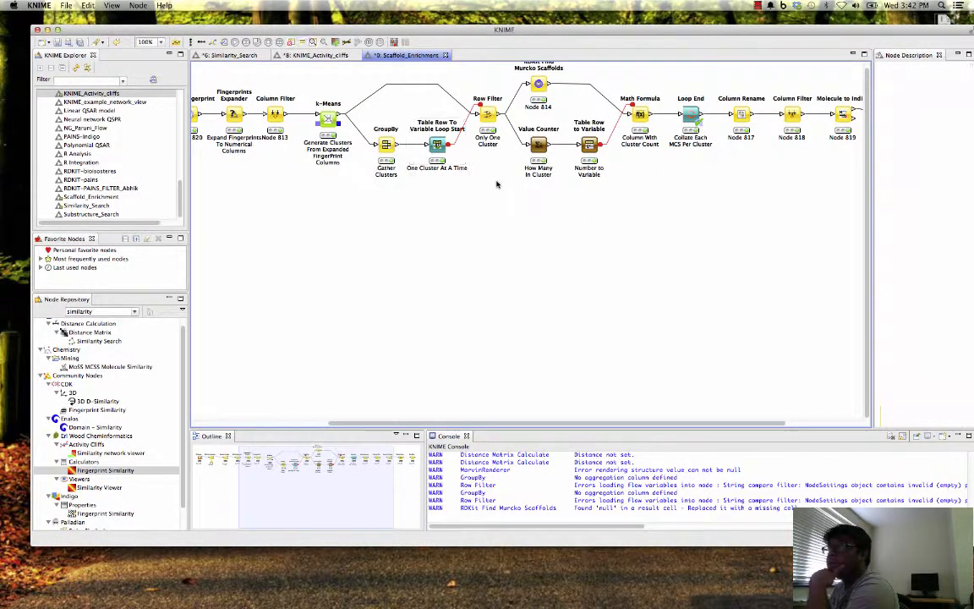
{"action": "right_click", "coordinate": [492, 113]}
{"action": "left_click", "coordinate": [504, 122]}
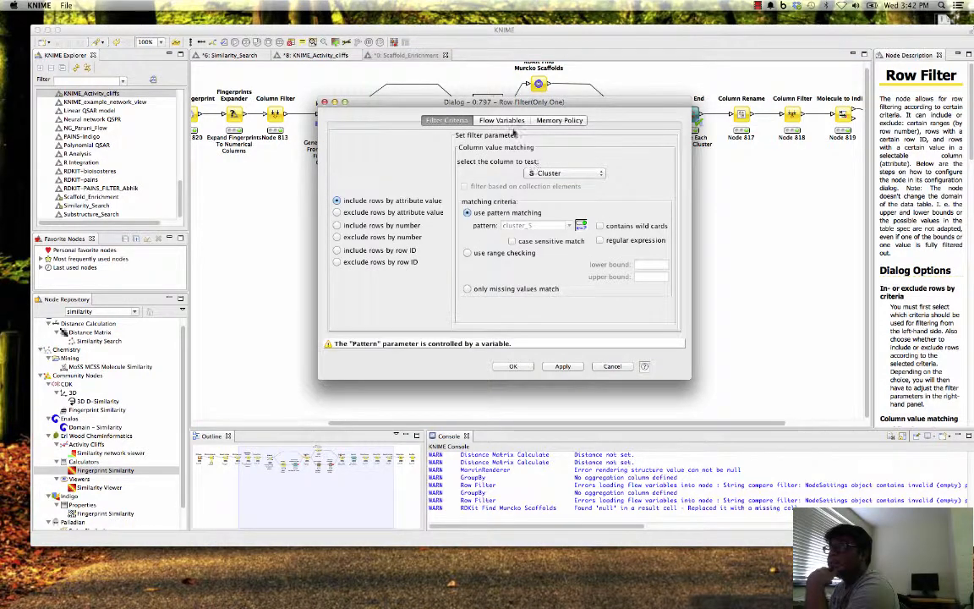
{"action": "left_click_drag", "start_coordinate": [476, 102], "coordinate": [480, 190]}
{"action": "left_click", "coordinate": [510, 209]}
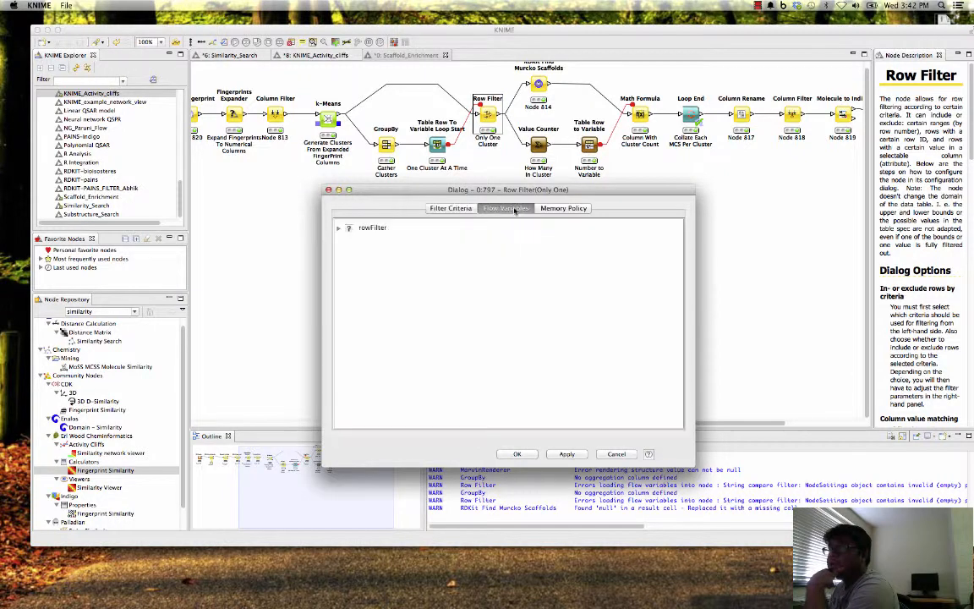
{"action": "left_click", "coordinate": [446, 209]}
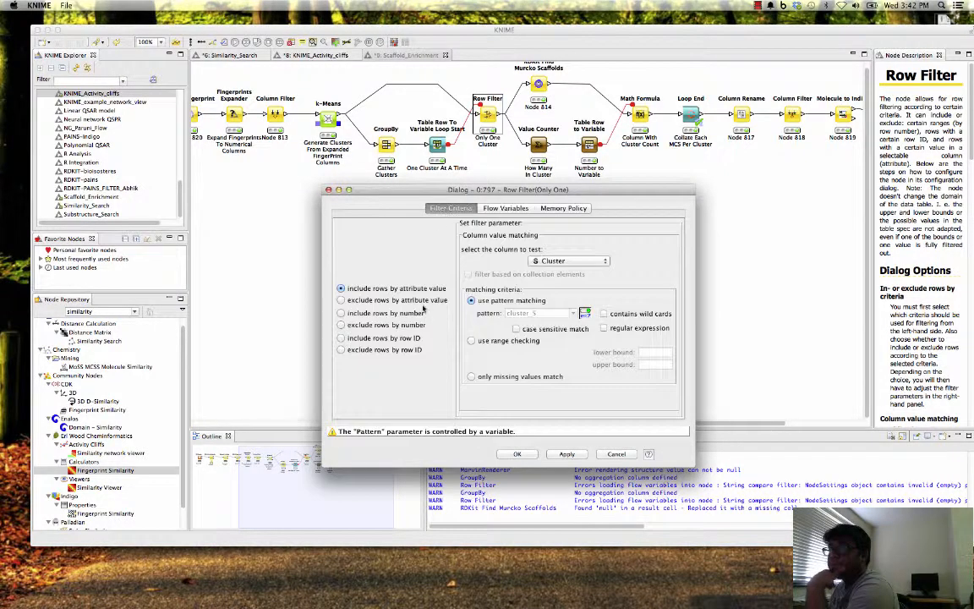
{"action": "left_click", "coordinate": [505, 208]}
{"action": "left_click", "coordinate": [338, 228]}
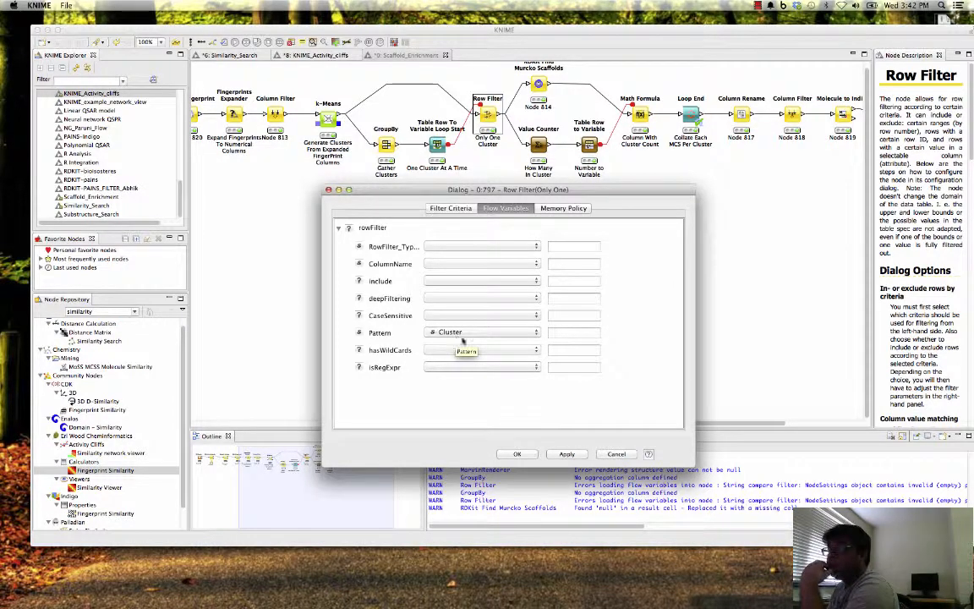
{"action": "left_click", "coordinate": [629, 456]}
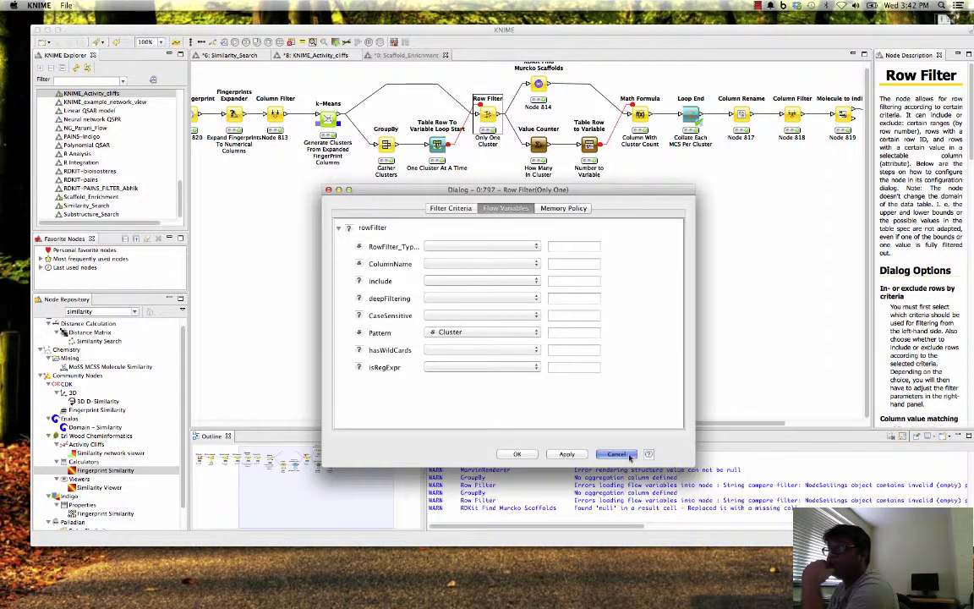
- Reopen the Row Filter configuration, check the flow variable controlling the Pattern parameter, and cancel
{"action": "right_click", "coordinate": [488, 116]}
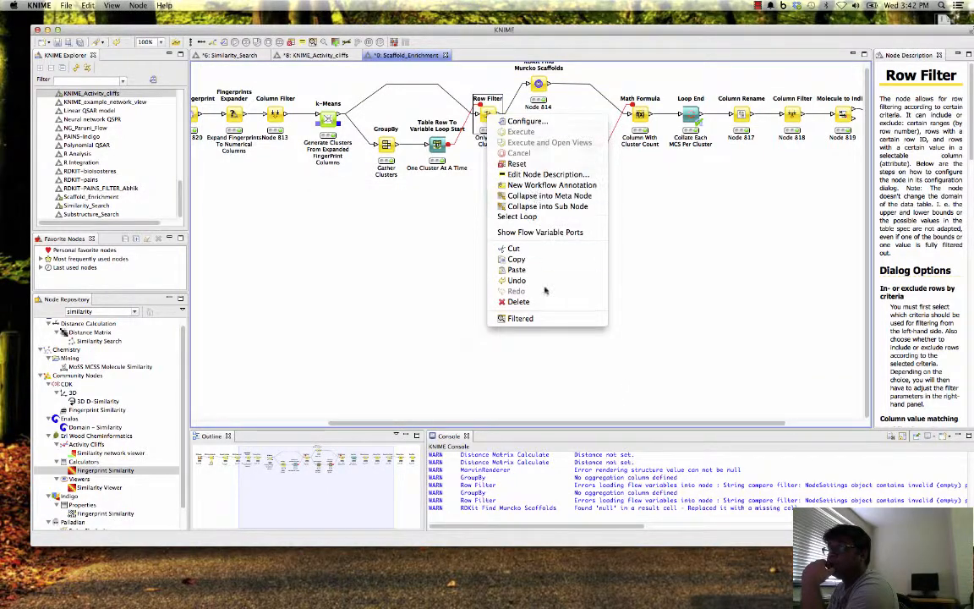
{"action": "left_click", "coordinate": [527, 121]}
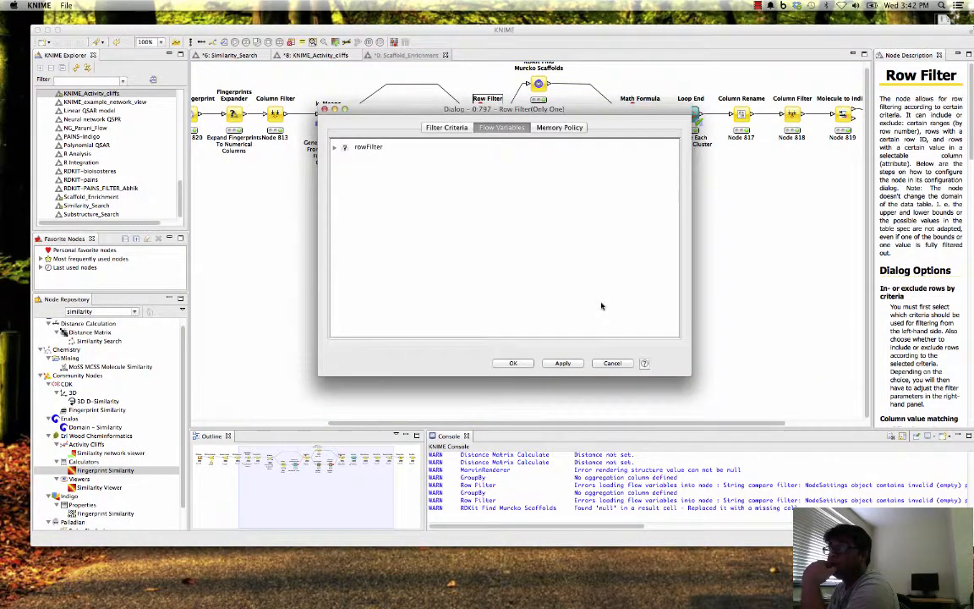
{"action": "left_click", "coordinate": [335, 147]}
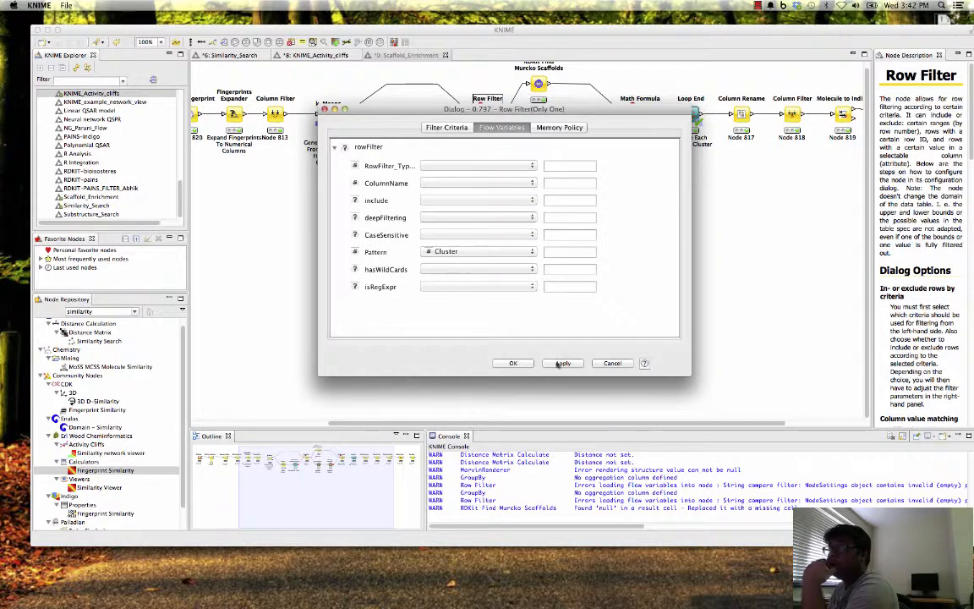
{"action": "left_click", "coordinate": [612, 363]}
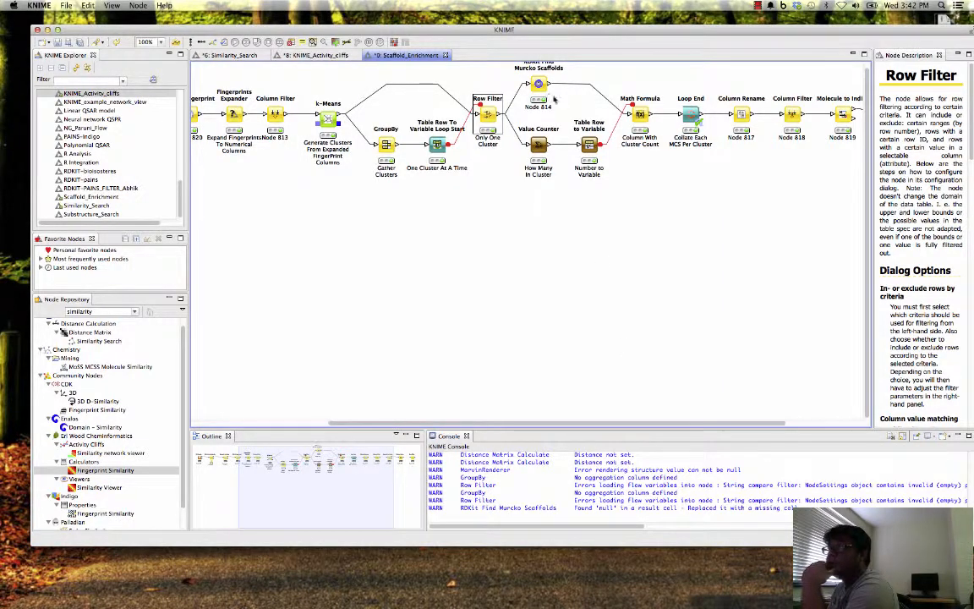
- Select the Value Counter node below the RDKit Find Murcko Scaffolds node, and open and close its configuration
{"action": "left_click", "coordinate": [538, 151]}
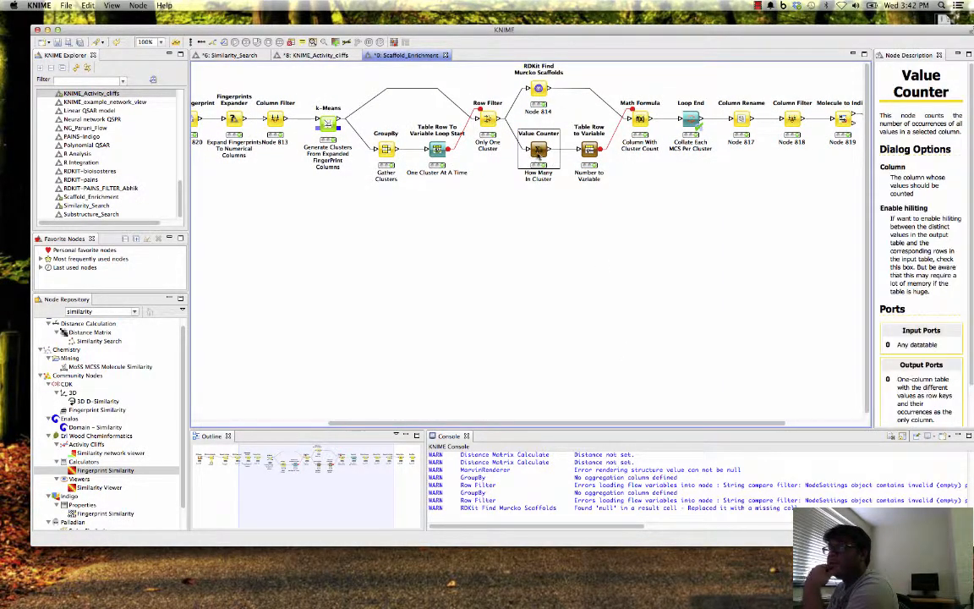
{"action": "right_click", "coordinate": [538, 151]}
{"action": "left_click", "coordinate": [575, 157]}
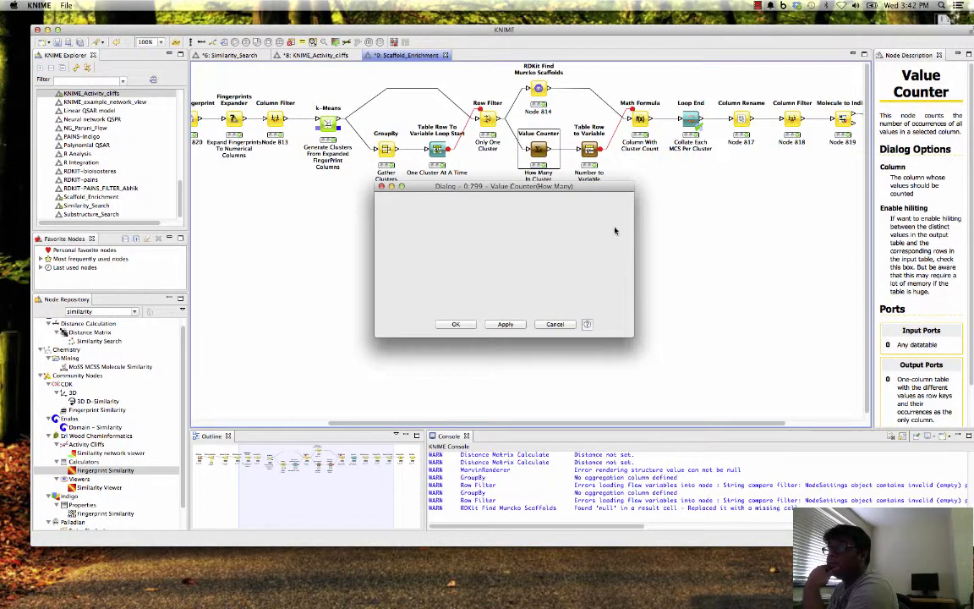
{"action": "left_click", "coordinate": [472, 326]}
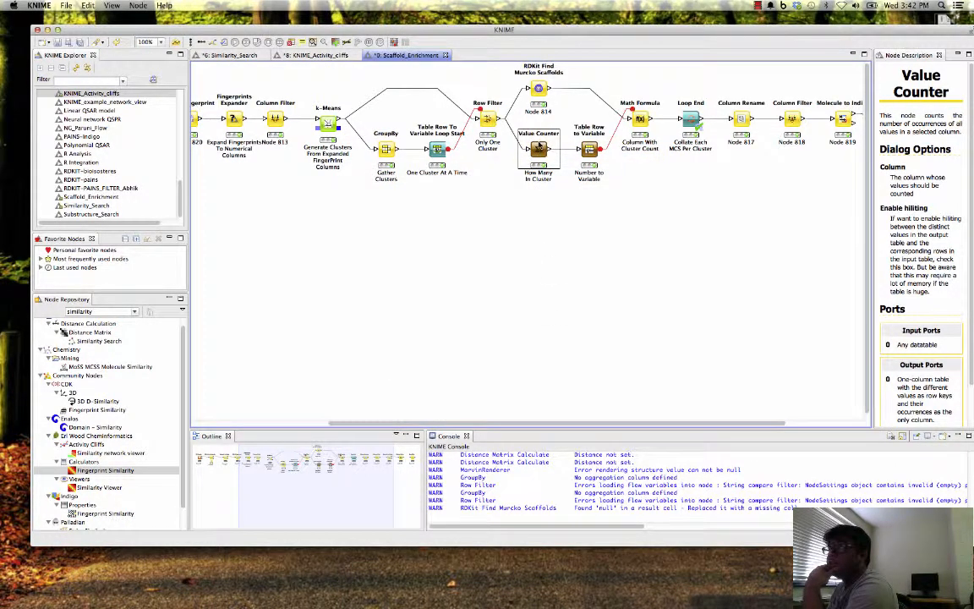
- Inspect the cluster row and its count in the Value Counter's Occurrences table, and close the table
{"action": "right_click", "coordinate": [539, 145]}
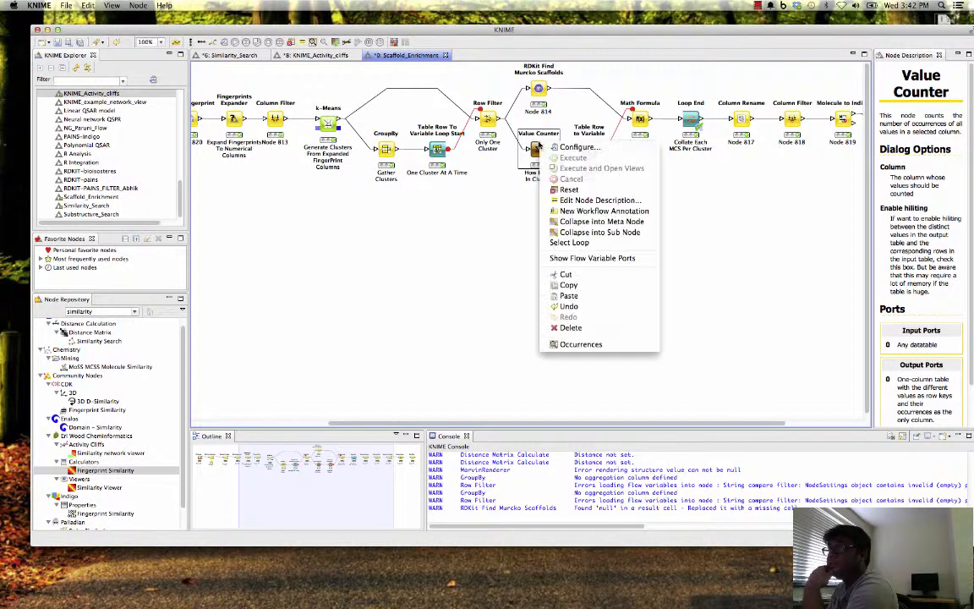
{"action": "left_click", "coordinate": [580, 344]}
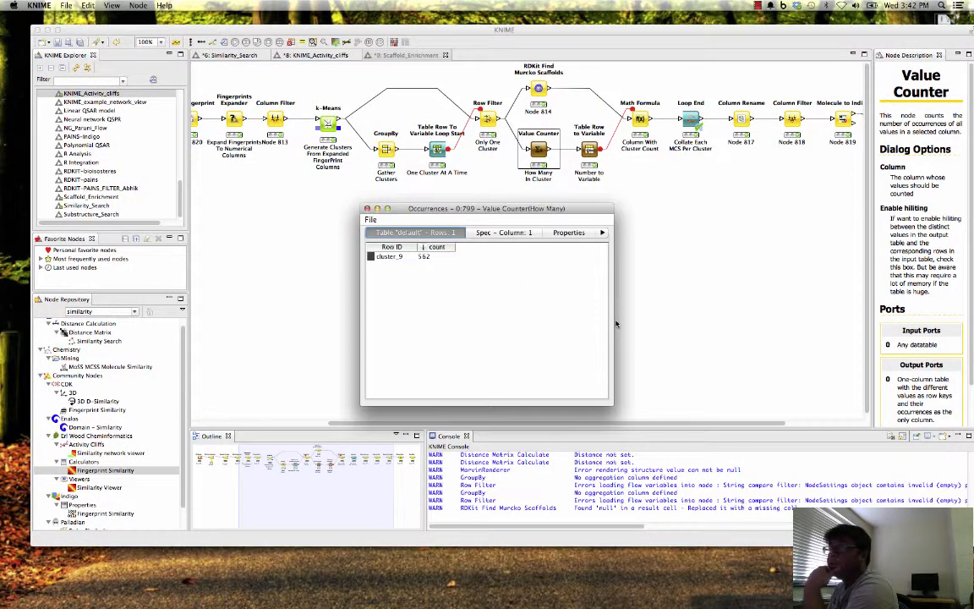
{"action": "left_click", "coordinate": [389, 257]}
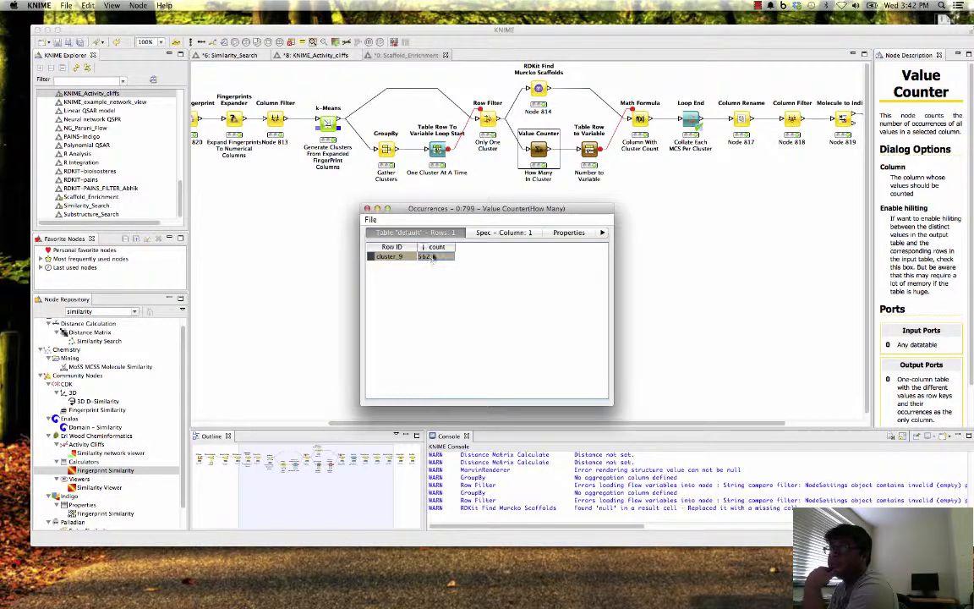
{"action": "left_click", "coordinate": [368, 209]}
{"action": "right_click", "coordinate": [543, 145]}
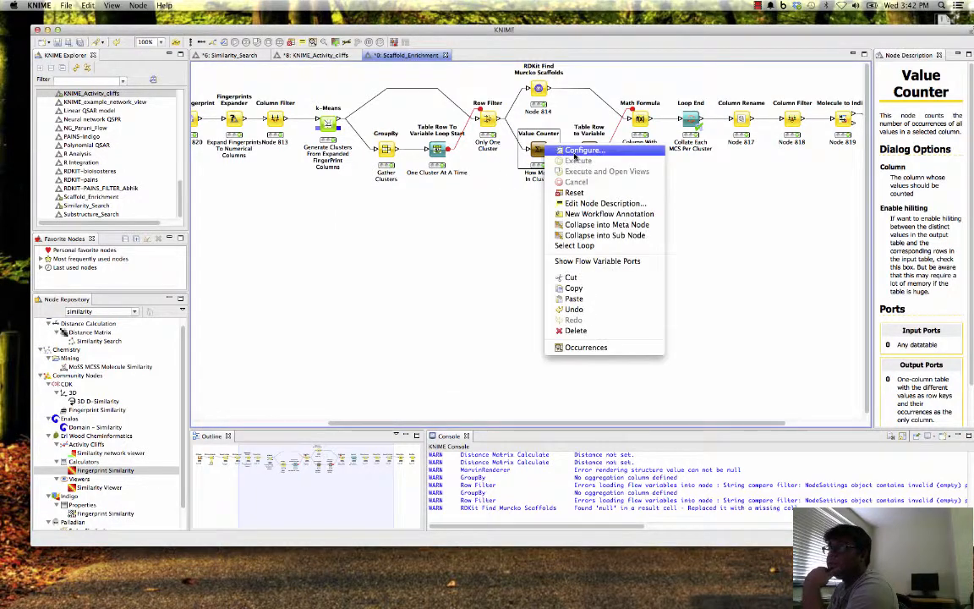
{"action": "left_click", "coordinate": [486, 248]}
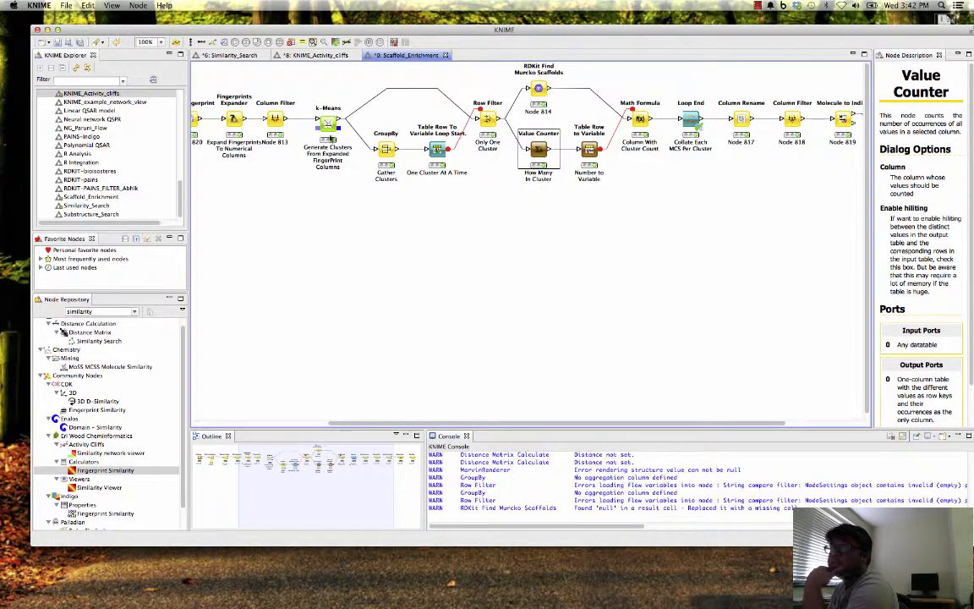
- Recheck the number of clusters set in the k-Means configuration, and cancel without changing it
{"action": "right_click", "coordinate": [328, 119]}
{"action": "left_click", "coordinate": [338, 116]}
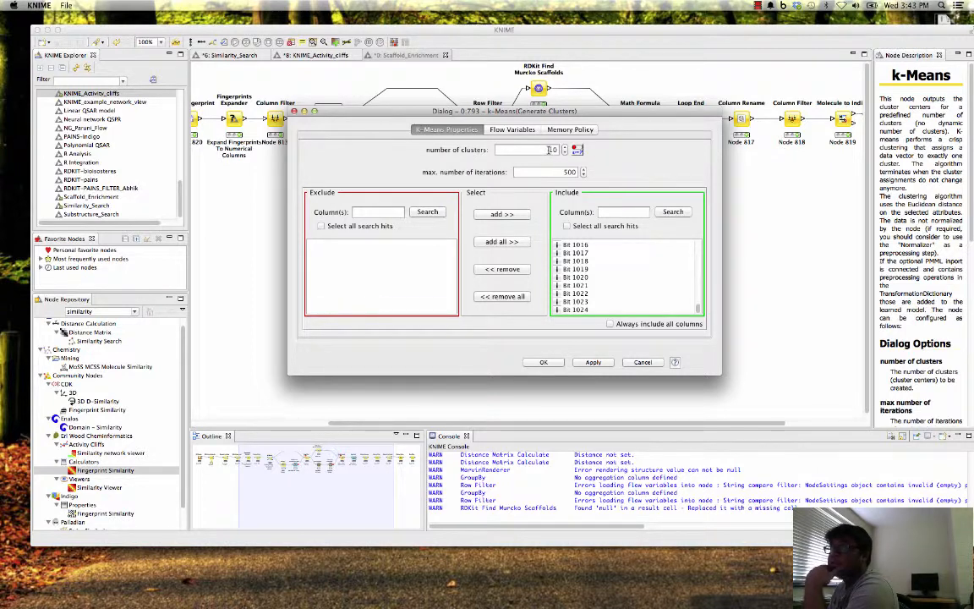
{"action": "left_click_drag", "start_coordinate": [545, 149], "coordinate": [562, 148]}
{"action": "left_click", "coordinate": [639, 362]}
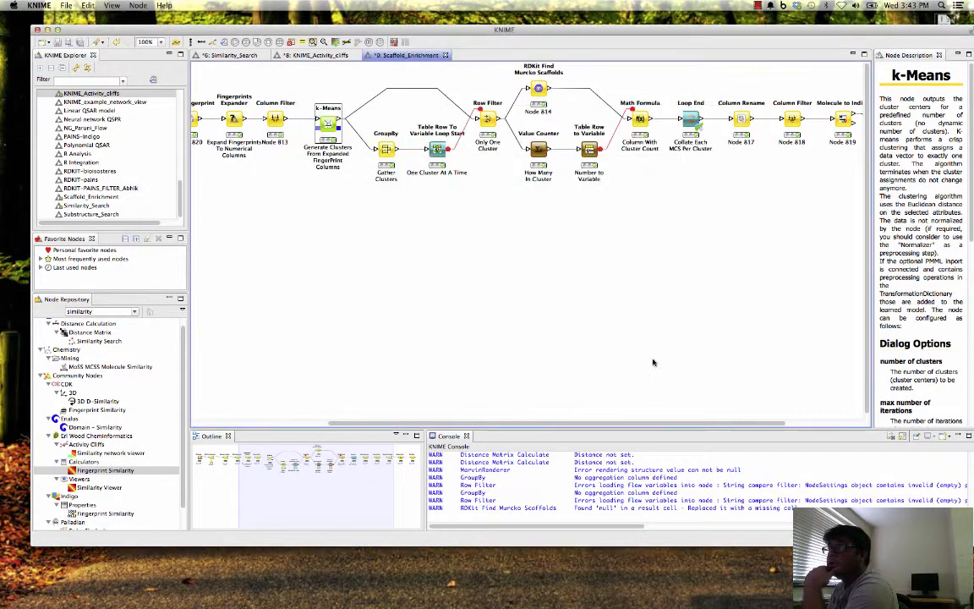
- Open the Table Row to Variable node's configuration, enlarge the dialog, and review its flow variables and missing-value options
{"action": "left_click", "coordinate": [591, 151]}
{"action": "right_click", "coordinate": [592, 150]}
{"action": "left_click", "coordinate": [596, 142]}
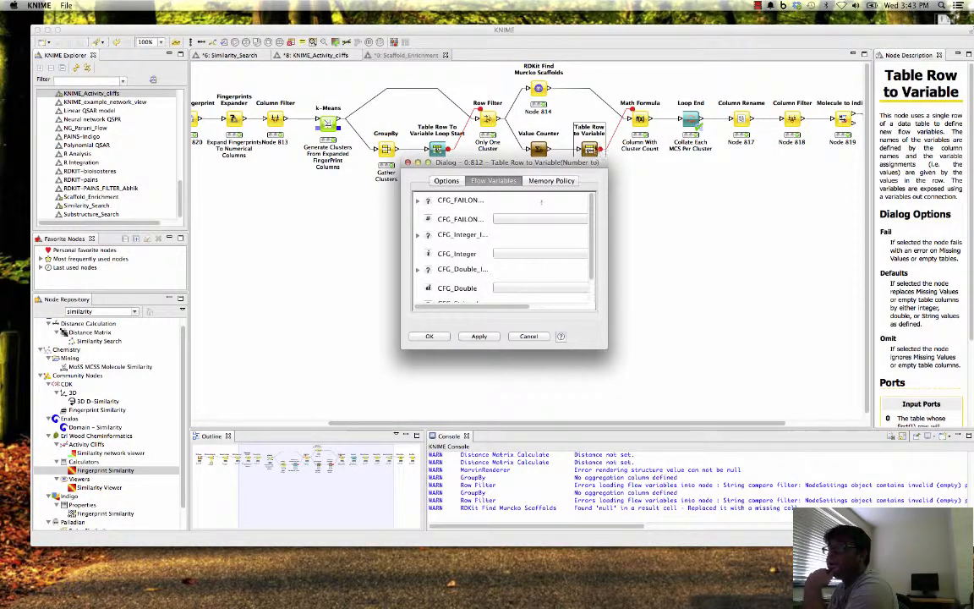
{"action": "left_click_drag", "start_coordinate": [606, 348], "coordinate": [711, 399]}
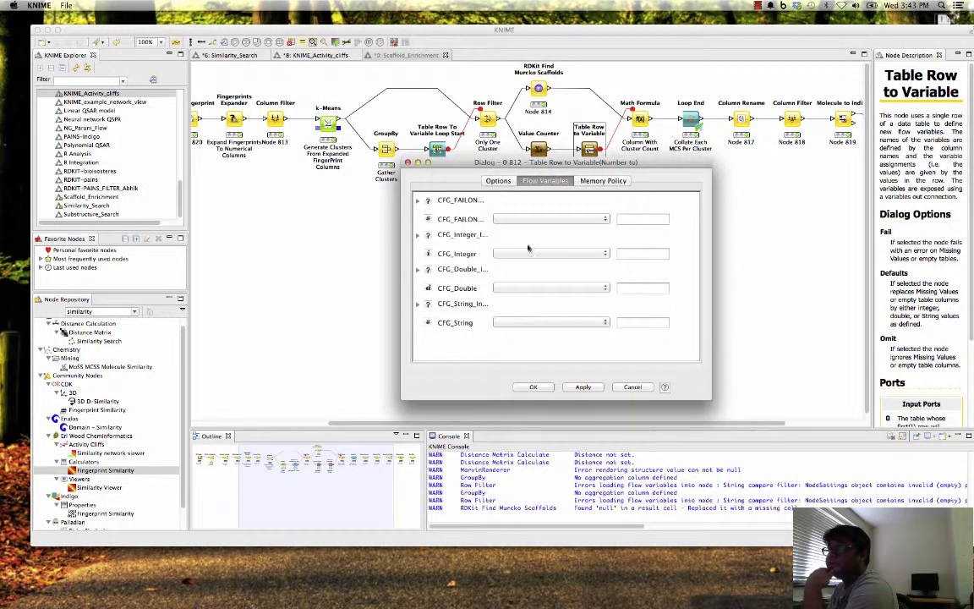
{"action": "left_click", "coordinate": [497, 180]}
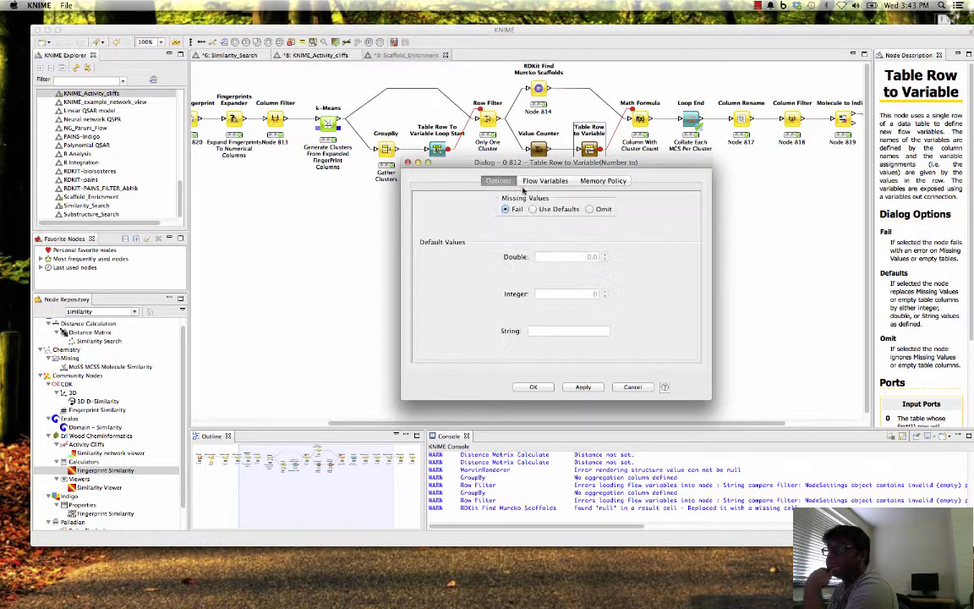
- Close the Table Row to Variable configuration, then review the Math Formula node's expression and flow variable settings and cancel
{"action": "left_click", "coordinate": [630, 387]}
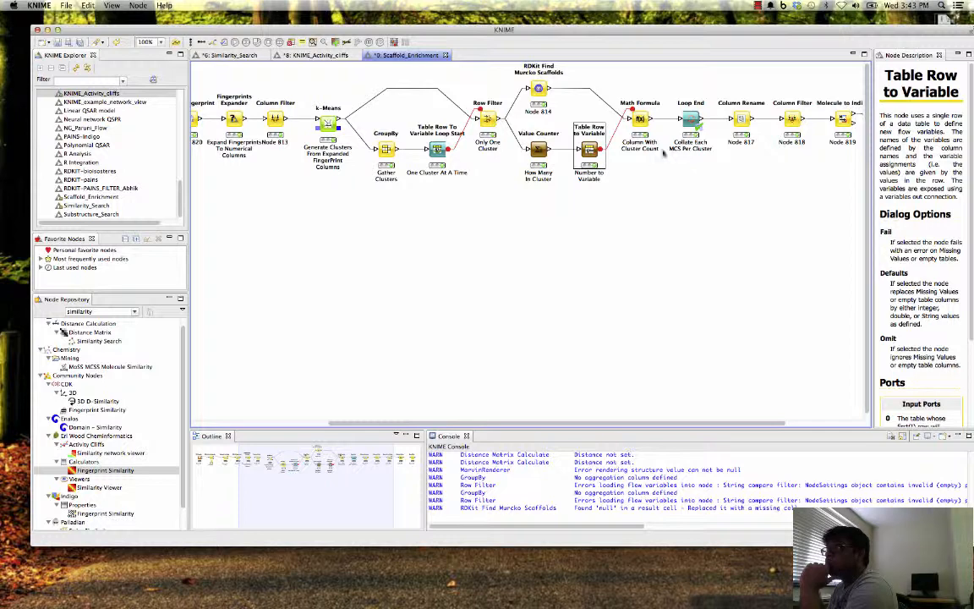
{"action": "right_click", "coordinate": [640, 118]}
{"action": "left_click", "coordinate": [664, 126]}
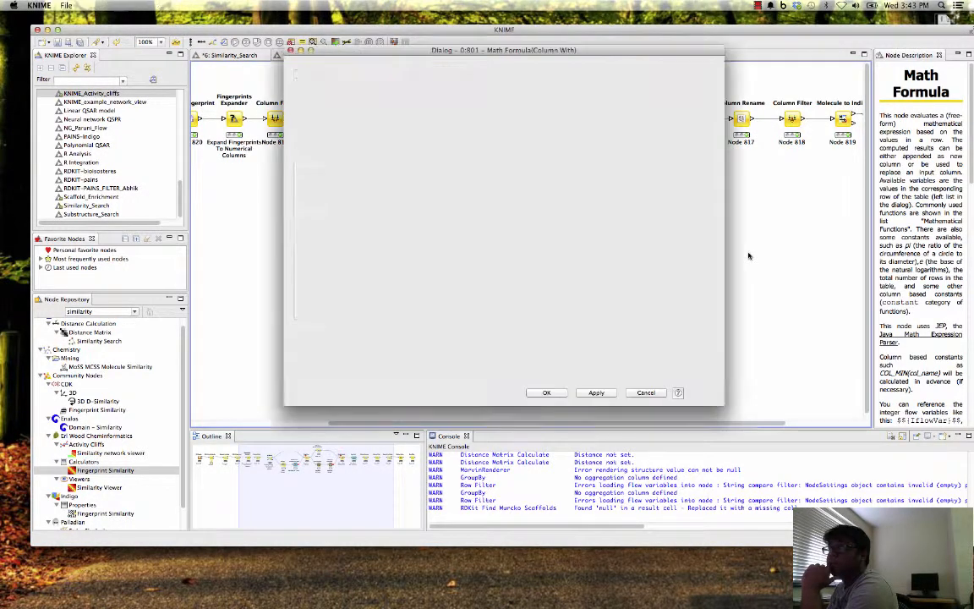
{"action": "mouse_move", "coordinate": [478, 52]}
{"action": "left_mouse_down"}
{"action": "mouse_move", "coordinate": [744, 268]}
{"action": "mouse_move", "coordinate": [739, 285]}
{"action": "mouse_move", "coordinate": [706, 300]}
{"action": "mouse_move", "coordinate": [481, 47]}
{"action": "mouse_move", "coordinate": [463, 42]}
{"action": "left_mouse_up"}
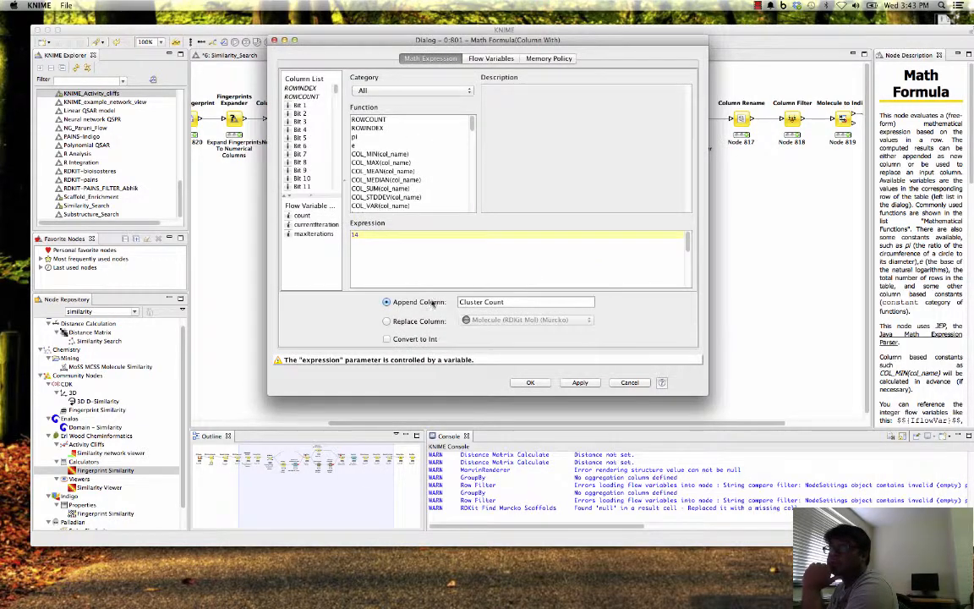
{"action": "left_click", "coordinate": [490, 60]}
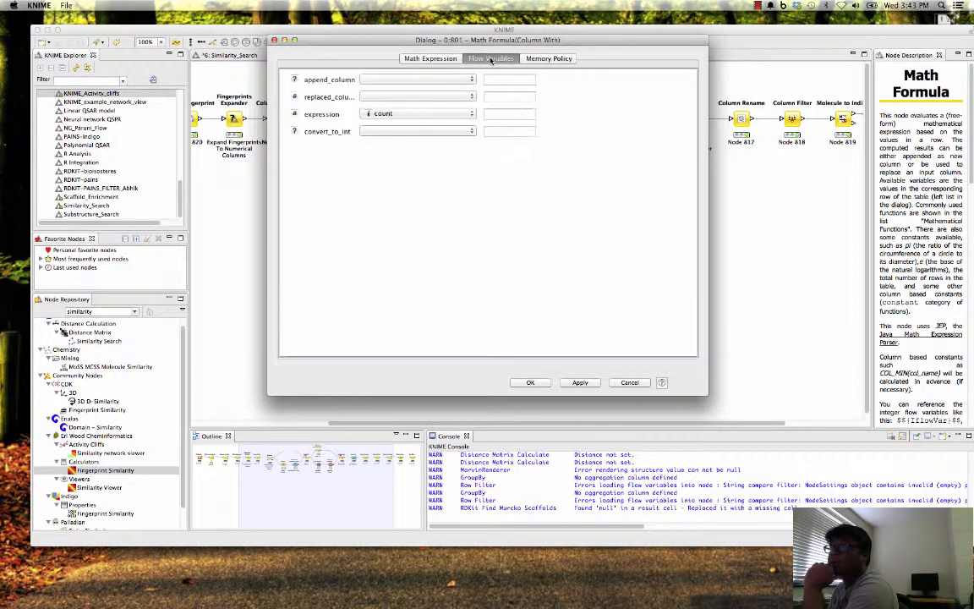
{"action": "left_click_drag", "start_coordinate": [641, 40], "coordinate": [594, 123]}
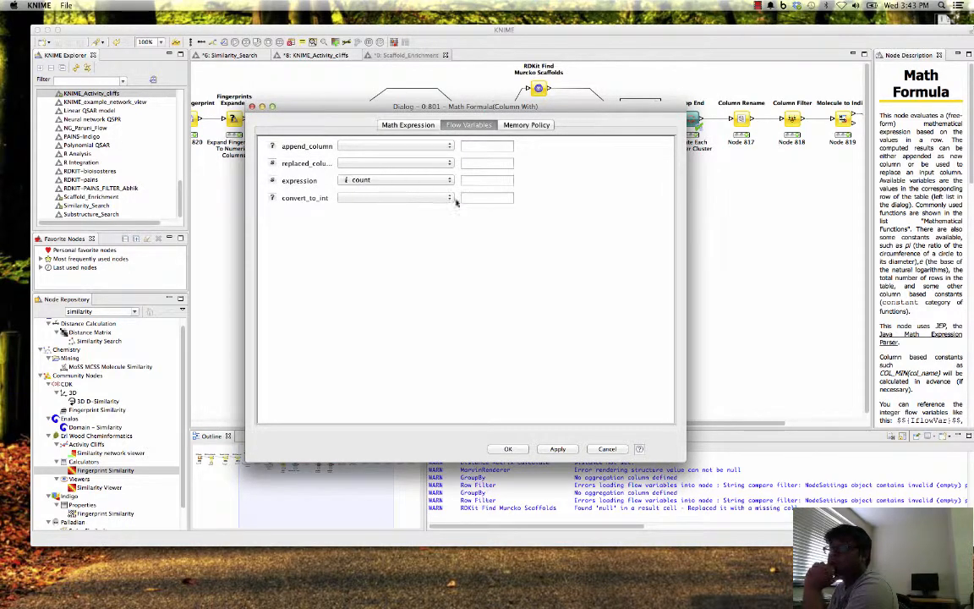
{"action": "left_click", "coordinate": [608, 449]}
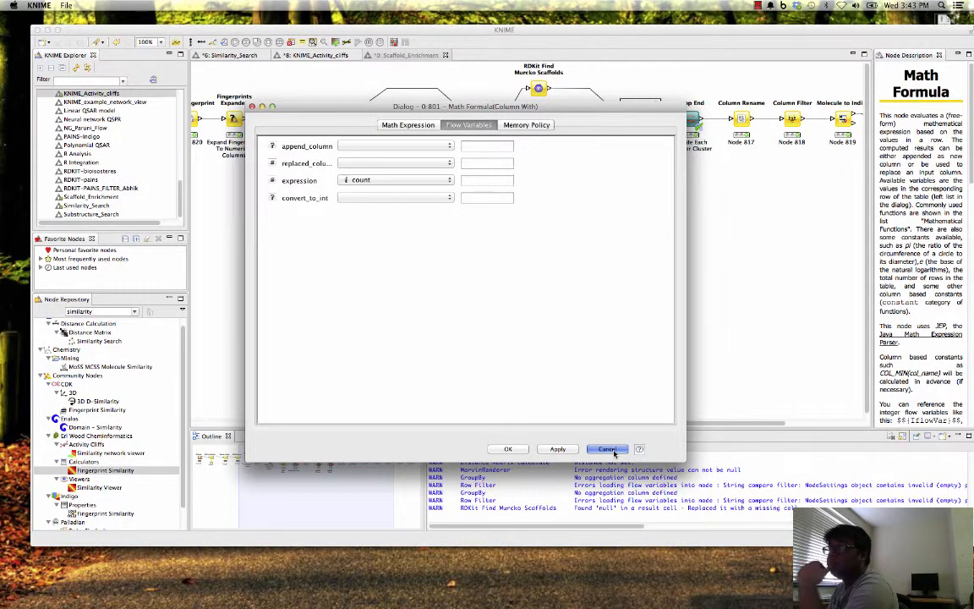
- Inspect the count and cluster flow variables in the Table Row to Variable node's Variables Output, and close the window
{"action": "right_click", "coordinate": [595, 137]}
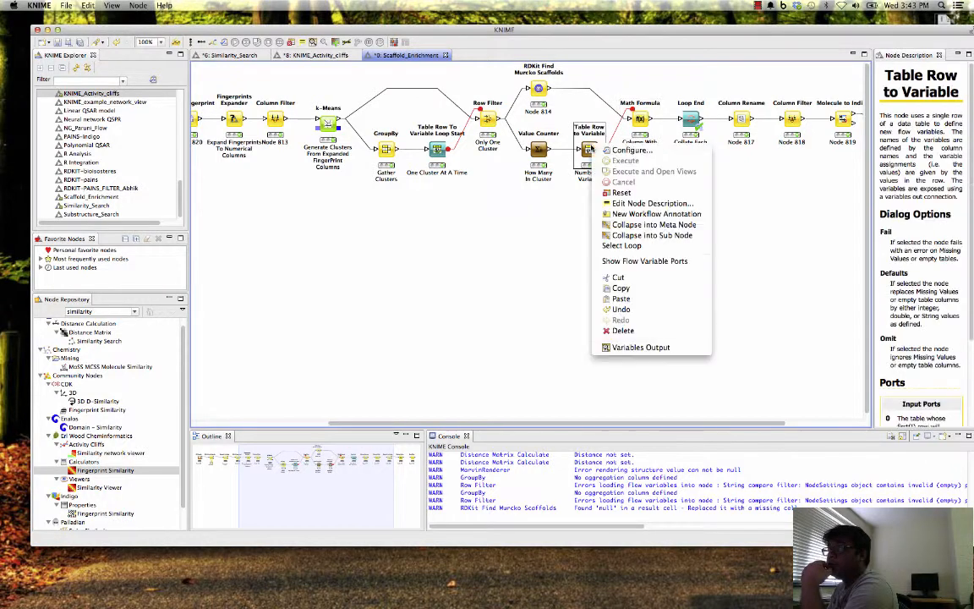
{"action": "left_click", "coordinate": [645, 343]}
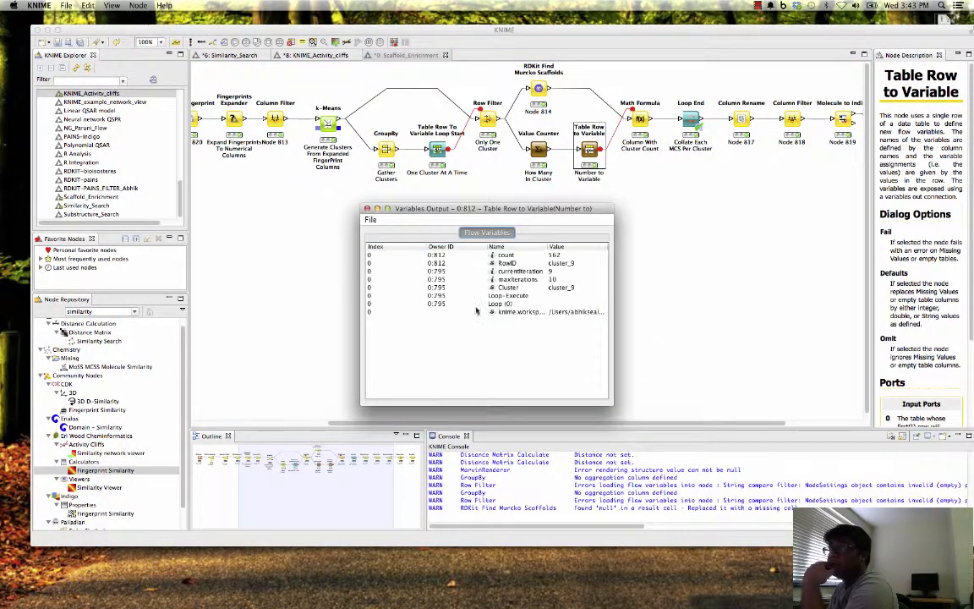
{"action": "left_click", "coordinate": [341, 194]}
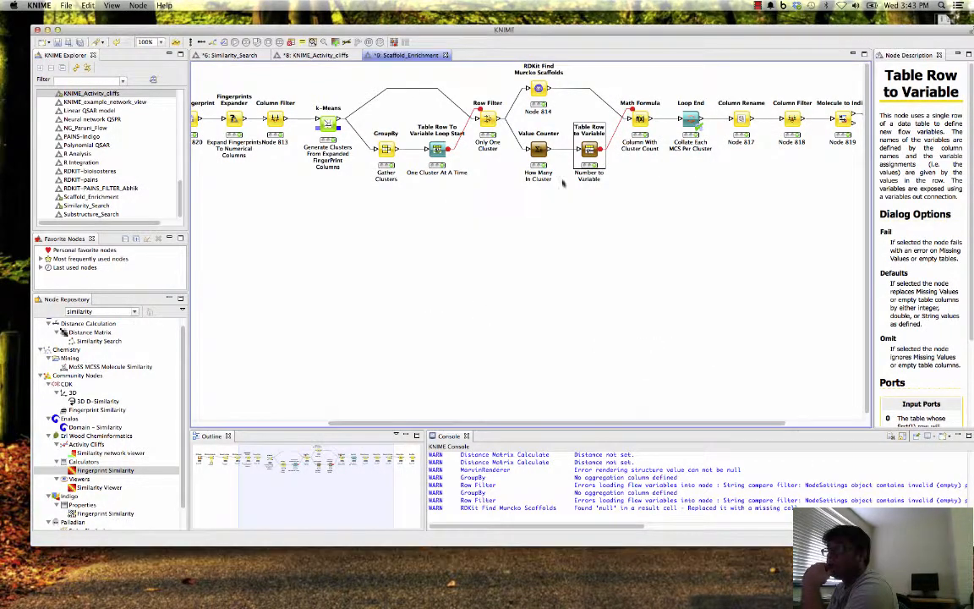
{"action": "right_click", "coordinate": [596, 141]}
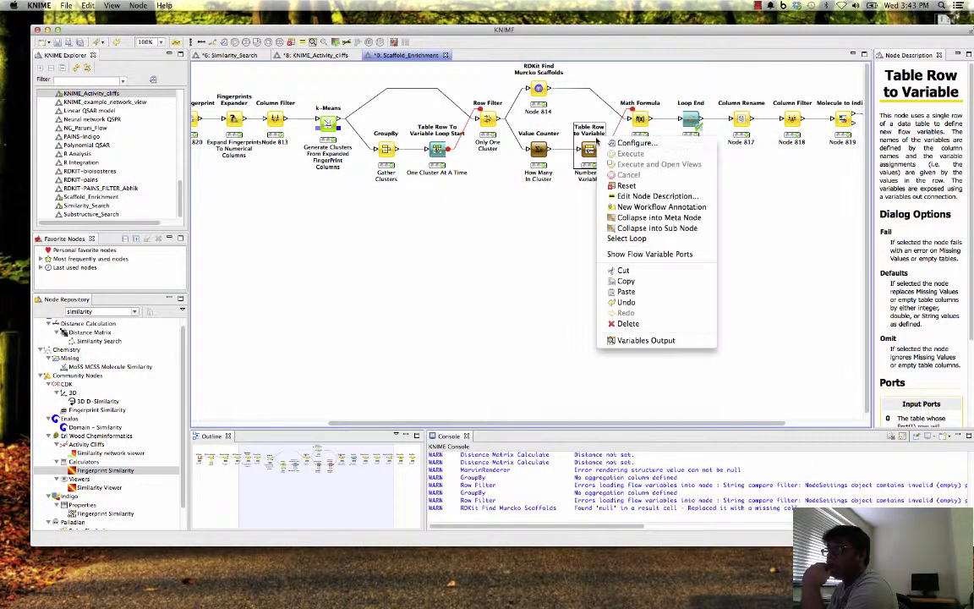
{"action": "left_click", "coordinate": [674, 341]}
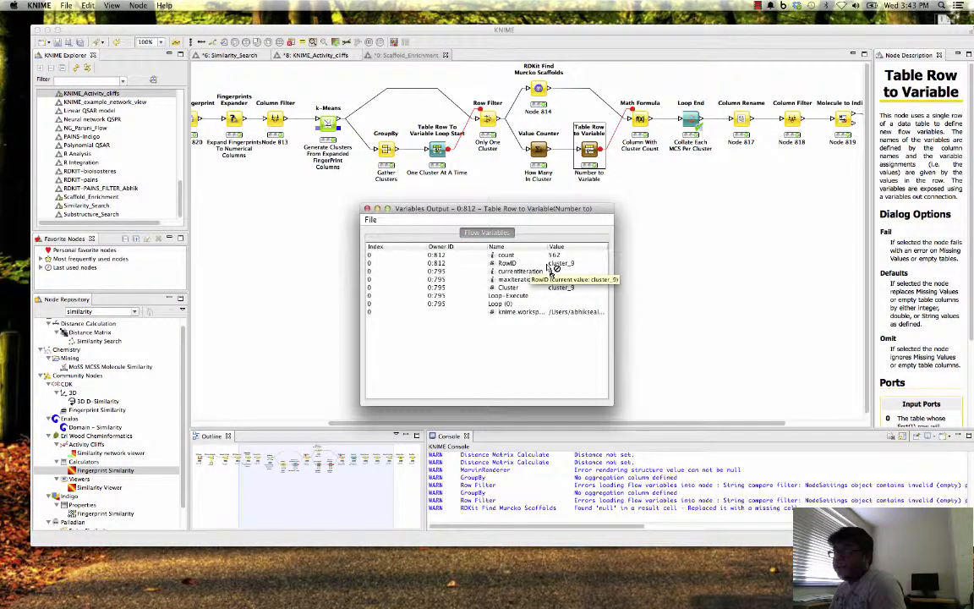
{"action": "left_click", "coordinate": [368, 208]}
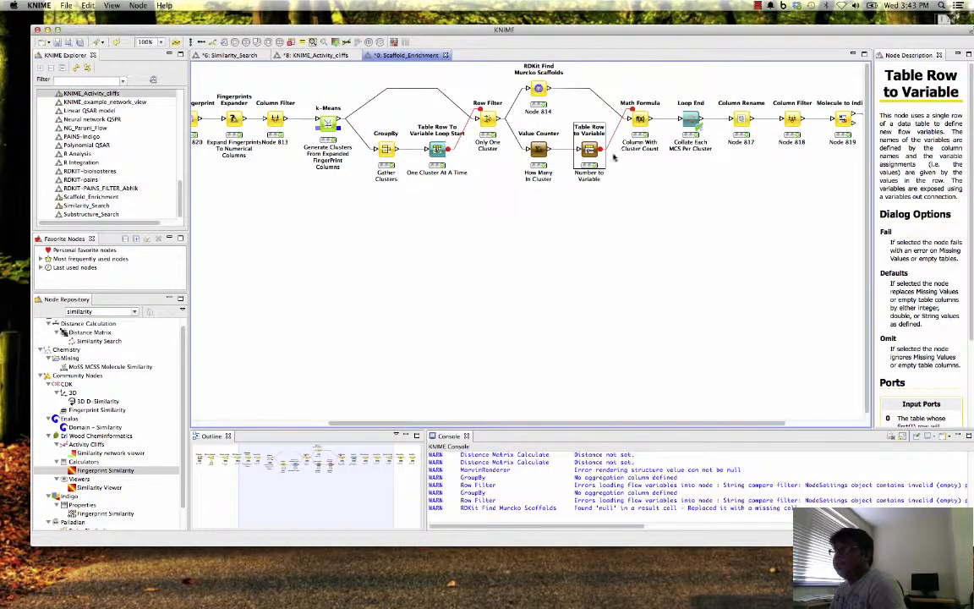
- Recheck which flow variable controls the Math Formula node's expression, and cancel the configuration
{"action": "left_click", "coordinate": [640, 118]}
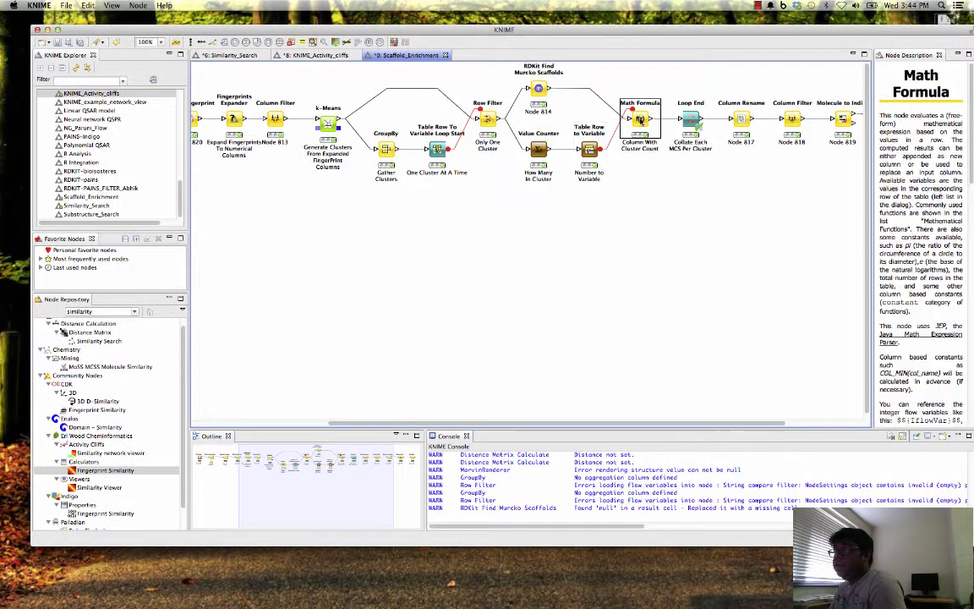
{"action": "right_click", "coordinate": [649, 120]}
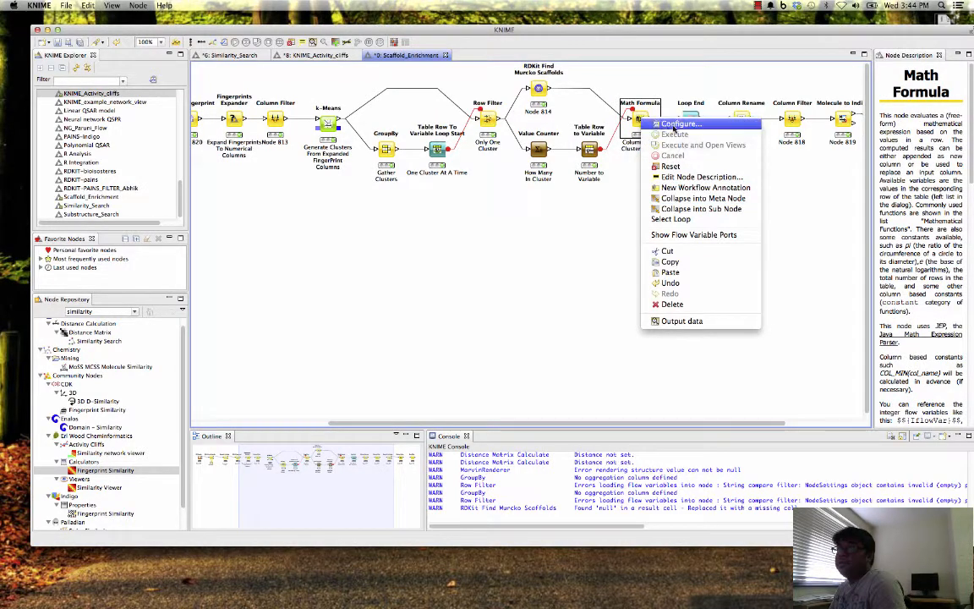
{"action": "left_click", "coordinate": [679, 124]}
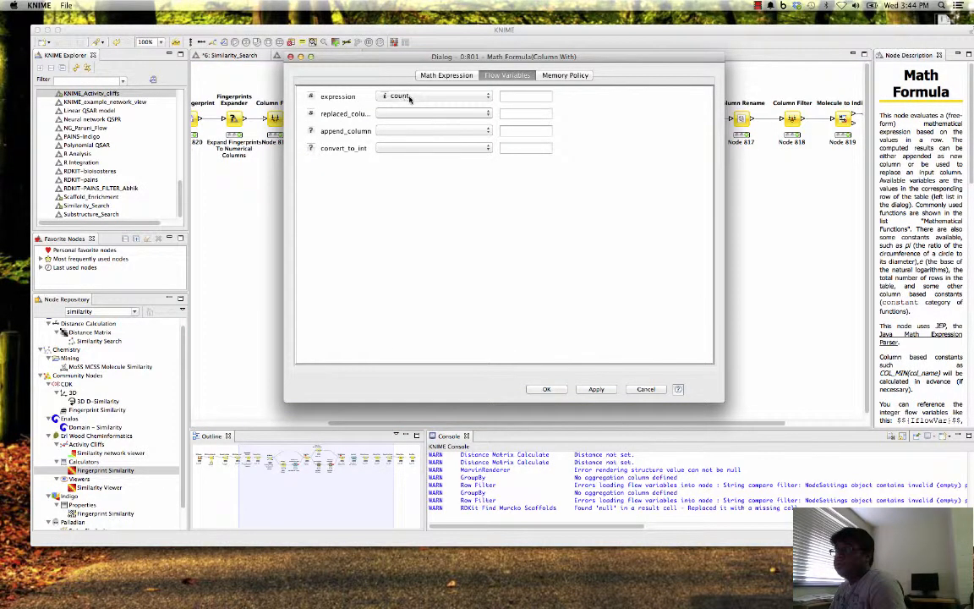
{"action": "left_click", "coordinate": [646, 389]}
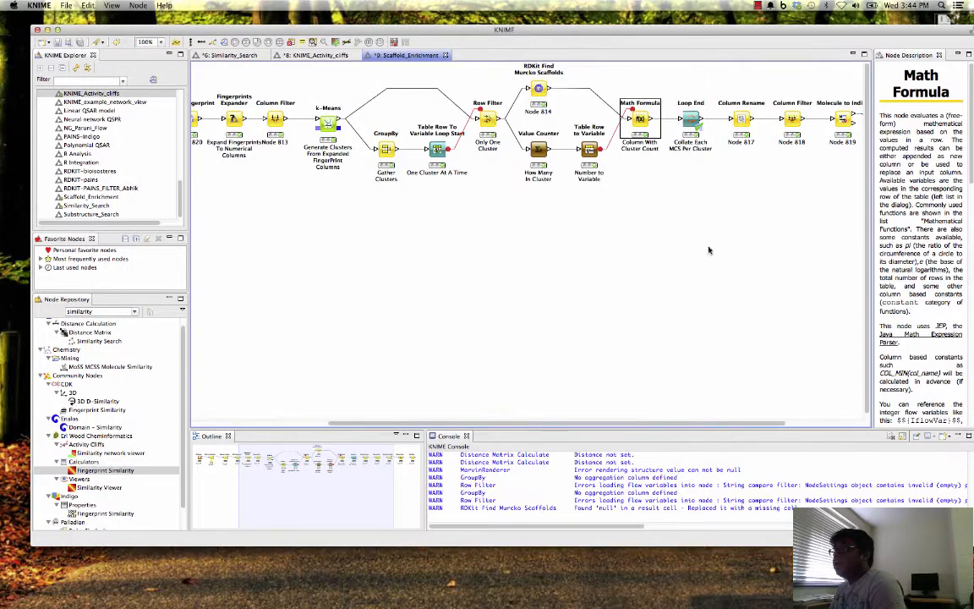
- Open the Loop End node's configuration, enlarge the dialog, review its iteration column and row ID options, and cancel
{"action": "left_click", "coordinate": [691, 118]}
{"action": "right_click", "coordinate": [691, 116]}
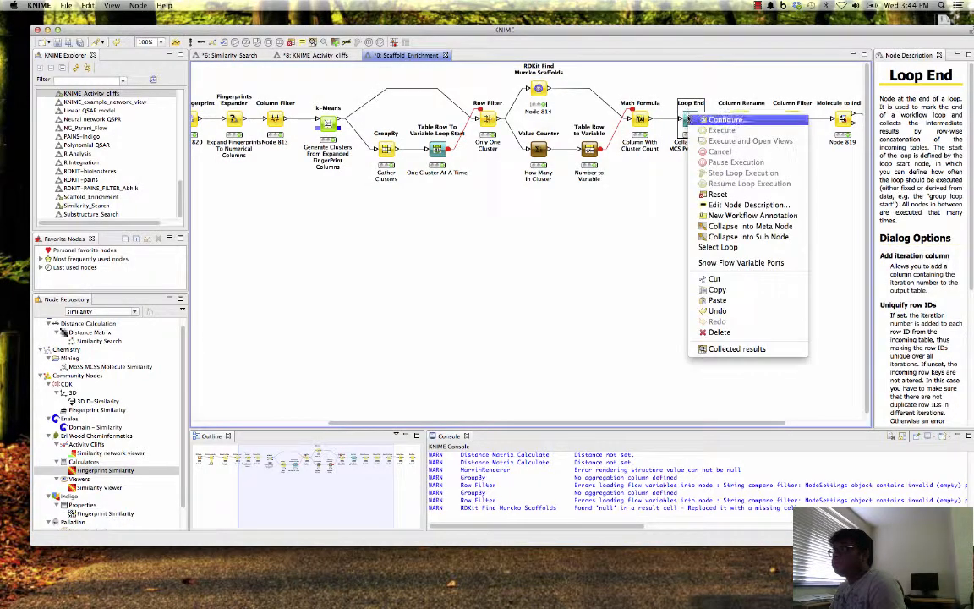
{"action": "left_click", "coordinate": [721, 120]}
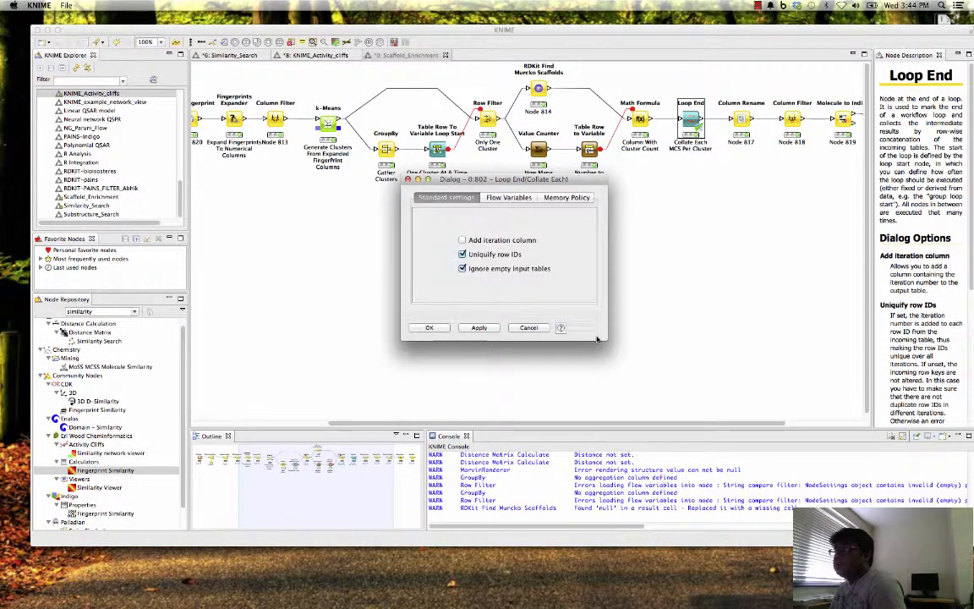
{"action": "left_click_drag", "start_coordinate": [597, 339], "coordinate": [768, 427]}
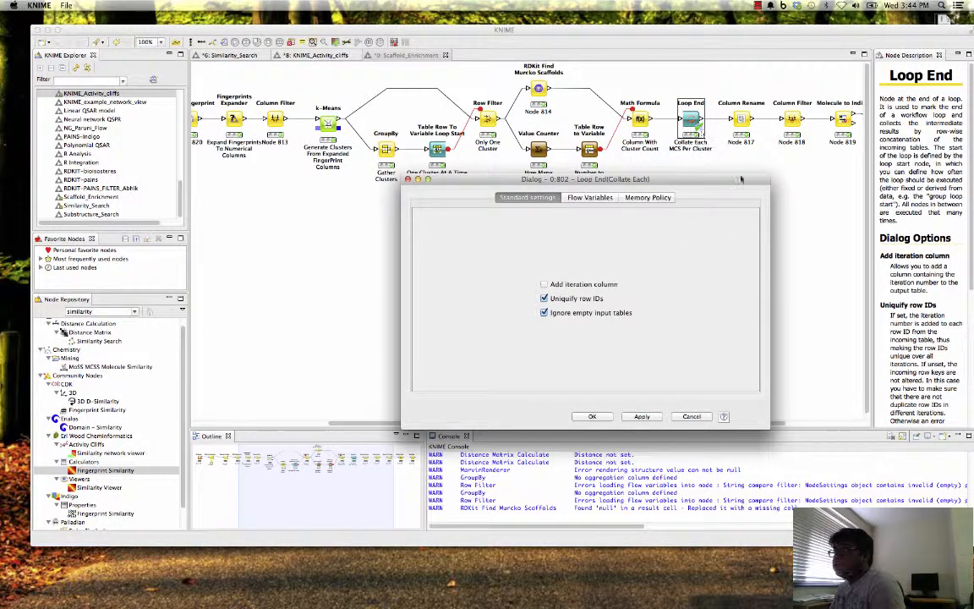
{"action": "left_click", "coordinate": [702, 417]}
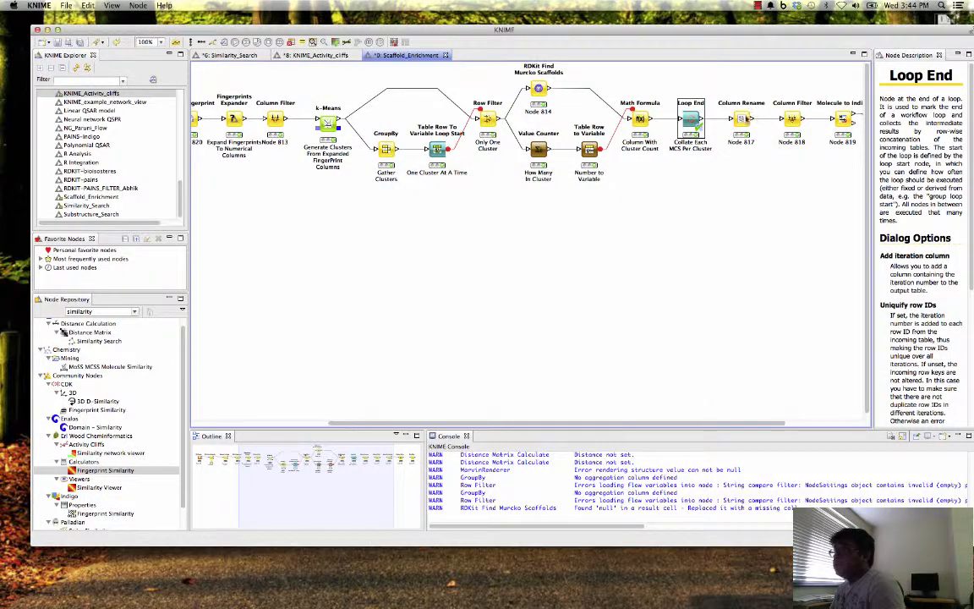
- Open the Loop End node's Collected results, enlarge the table window, and bring the cluster, scaffold and cluster count columns into view
{"action": "right_click", "coordinate": [692, 120]}
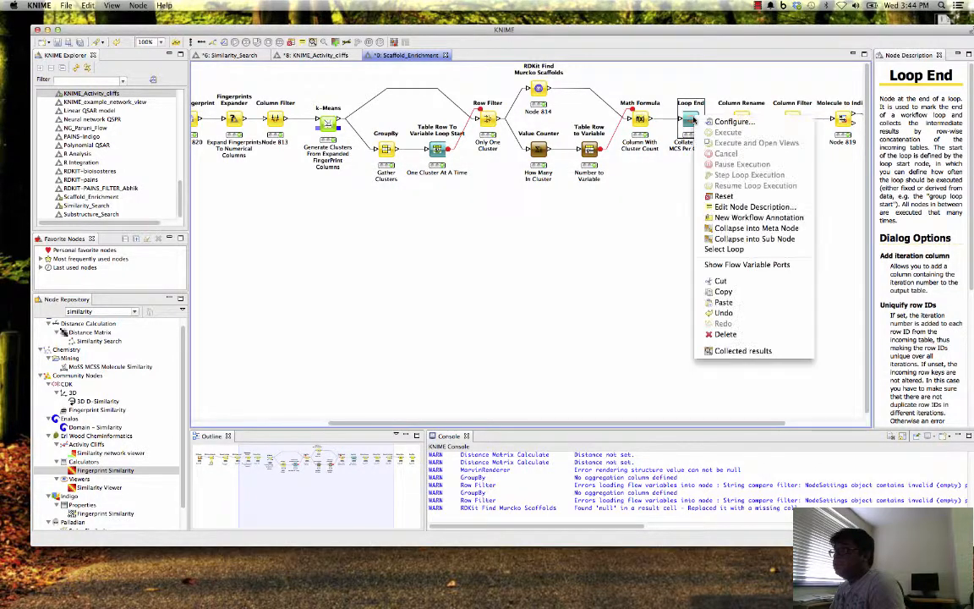
{"action": "left_click", "coordinate": [742, 350]}
{"action": "left_click_drag", "start_coordinate": [520, 210], "coordinate": [278, 136]}
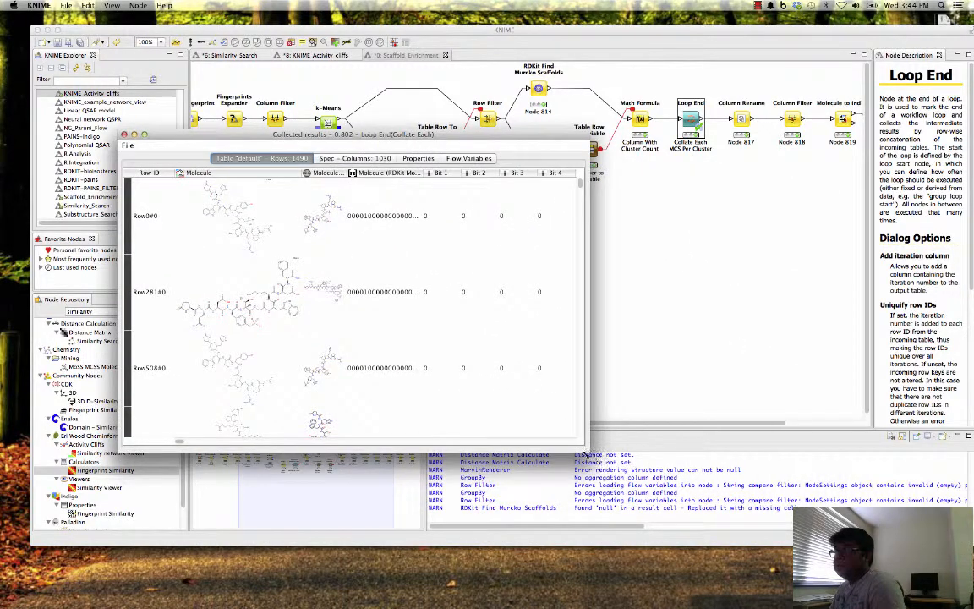
{"action": "left_click_drag", "start_coordinate": [598, 440], "coordinate": [765, 539]}
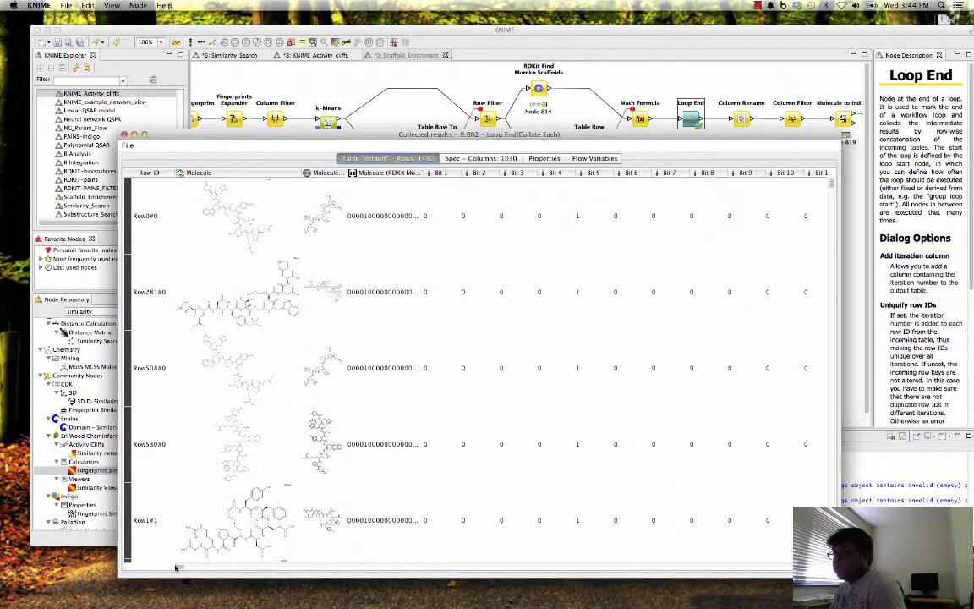
{"action": "scroll", "coordinate": [258, 543], "scroll_direction": "right", "scroll_amount": 15}
{"action": "scroll", "coordinate": [799, 324], "scroll_direction": "right", "scroll_amount": 5}
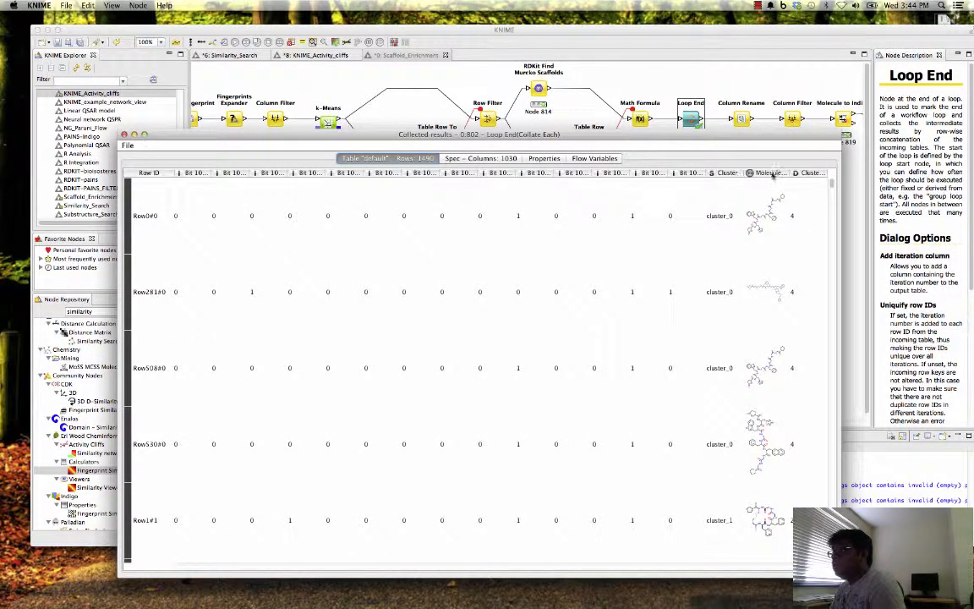
- Widen the Murcko scaffold column, examine the scaffolds and cluster counts across several clusters, and close the Collected results table
{"action": "left_click_drag", "start_coordinate": [792, 173], "coordinate": [825, 175]}
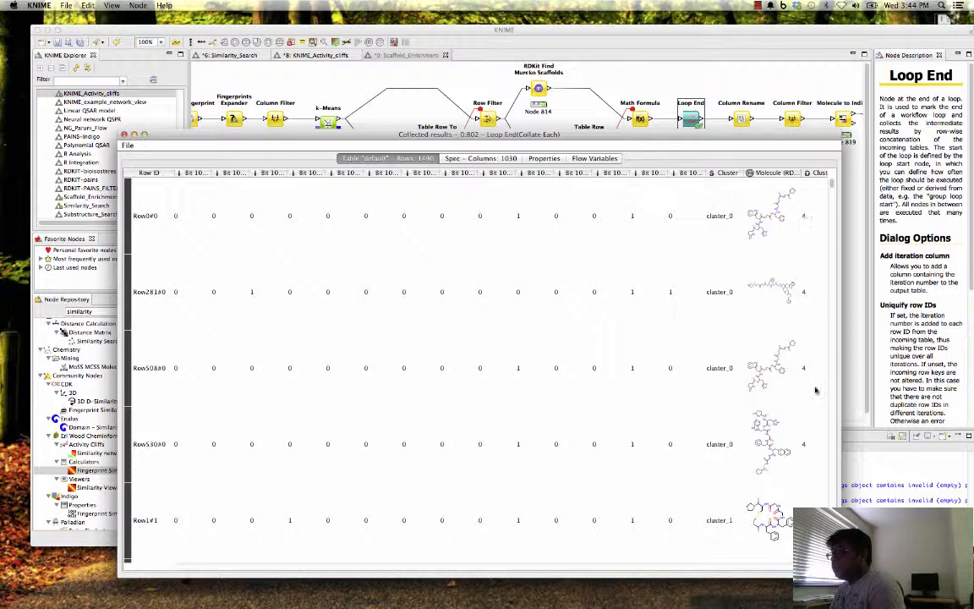
{"action": "left_click", "coordinate": [809, 217]}
{"action": "left_click", "coordinate": [811, 288]}
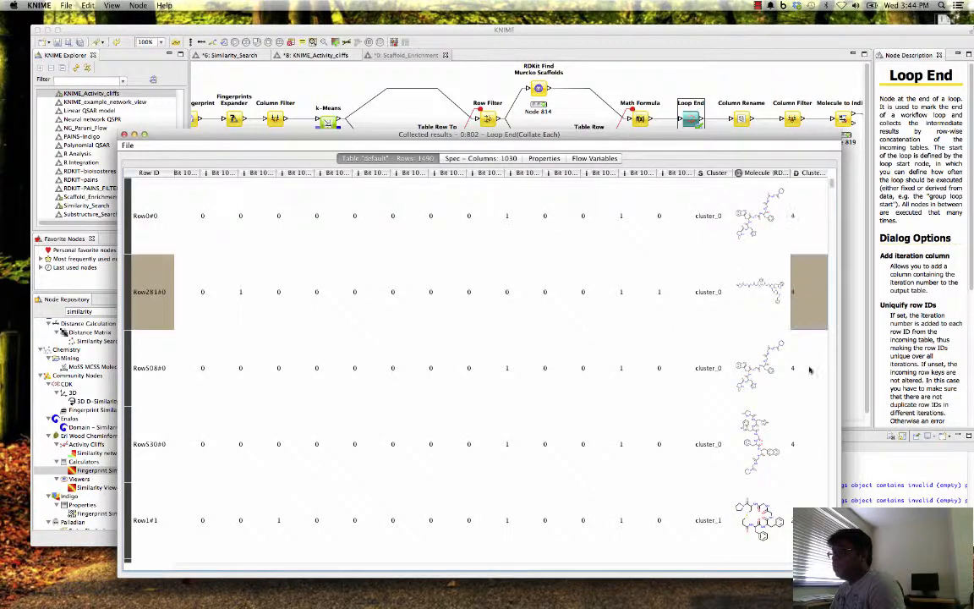
{"action": "left_click", "coordinate": [809, 375]}
{"action": "left_click", "coordinate": [809, 425]}
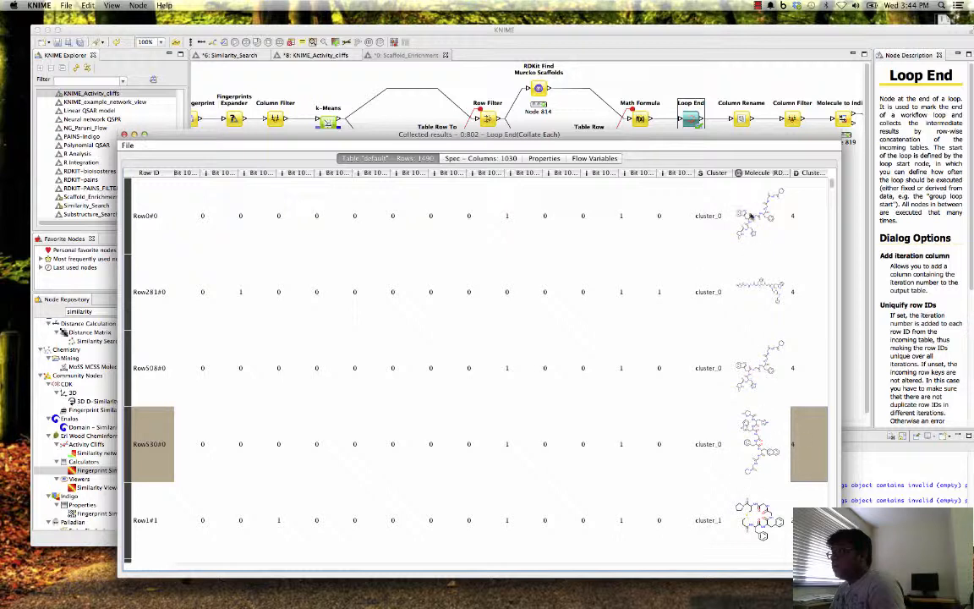
{"action": "left_click_drag", "start_coordinate": [788, 172], "coordinate": [818, 173]}
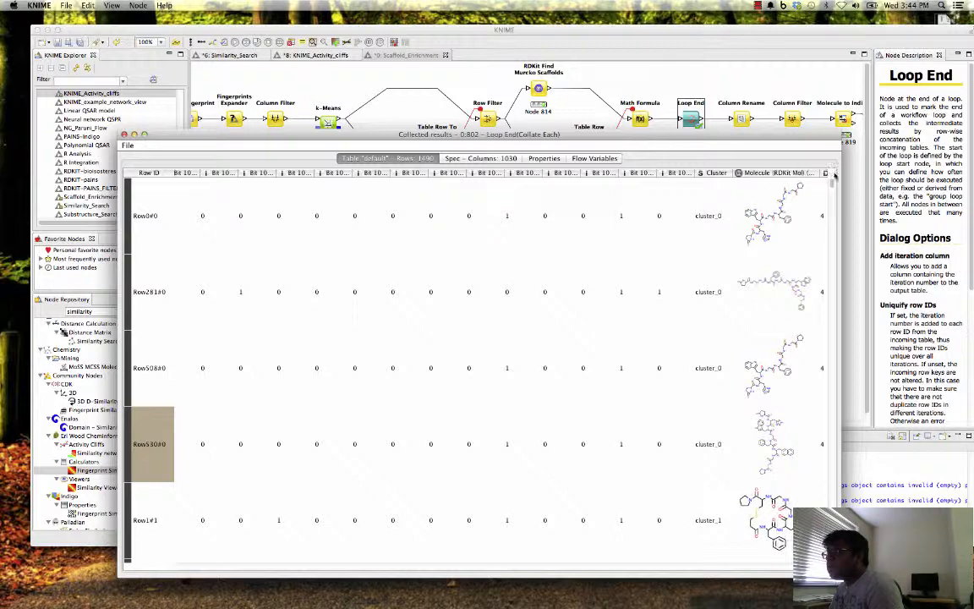
{"action": "left_click_drag", "start_coordinate": [772, 138], "coordinate": [711, 141]}
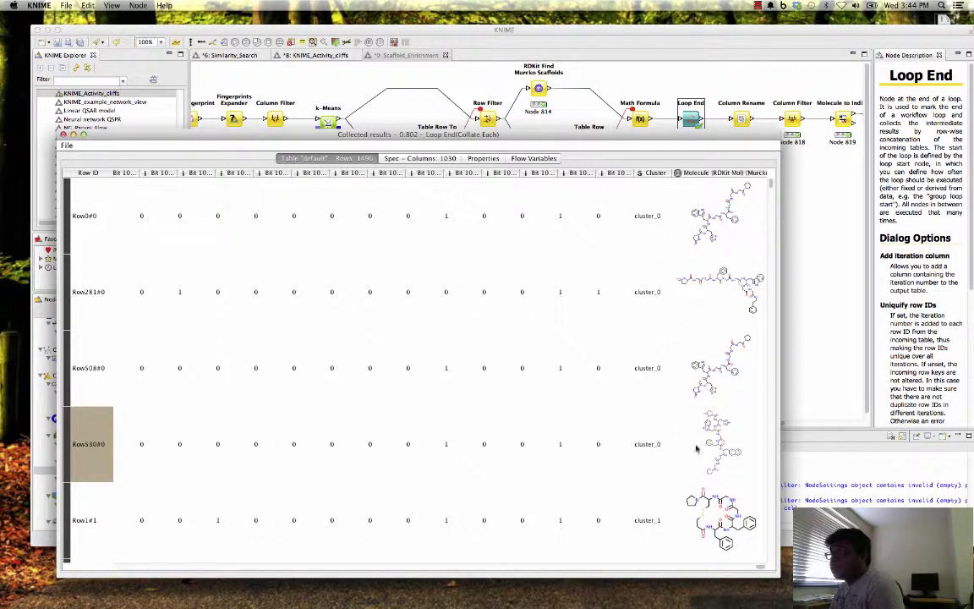
{"action": "scroll", "coordinate": [670, 467], "scroll_direction": "down", "scroll_amount": 10}
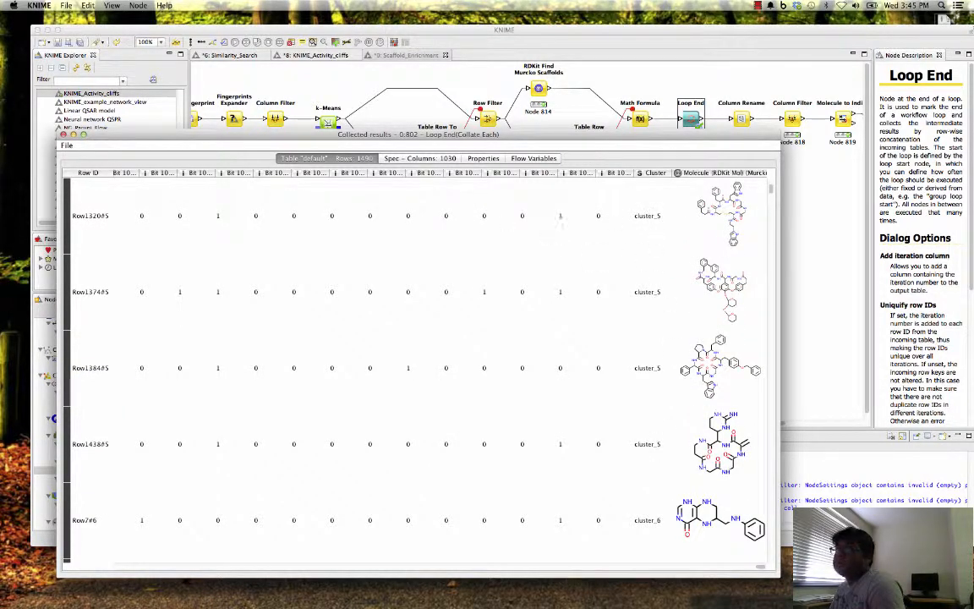
{"action": "left_click", "coordinate": [63, 135]}
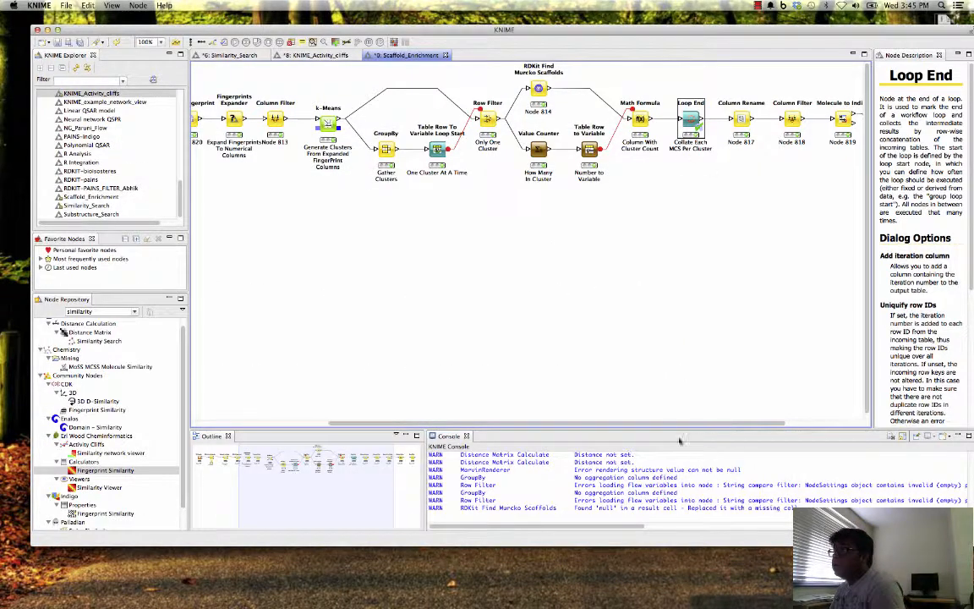
- Review the new name and type assigned to the Murcko scaffold column in the Column Rename configuration, and accept the dialog
{"action": "scroll", "coordinate": [592, 254], "scroll_direction": "right", "scroll_amount": 3}
{"action": "right_click", "coordinate": [634, 120]}
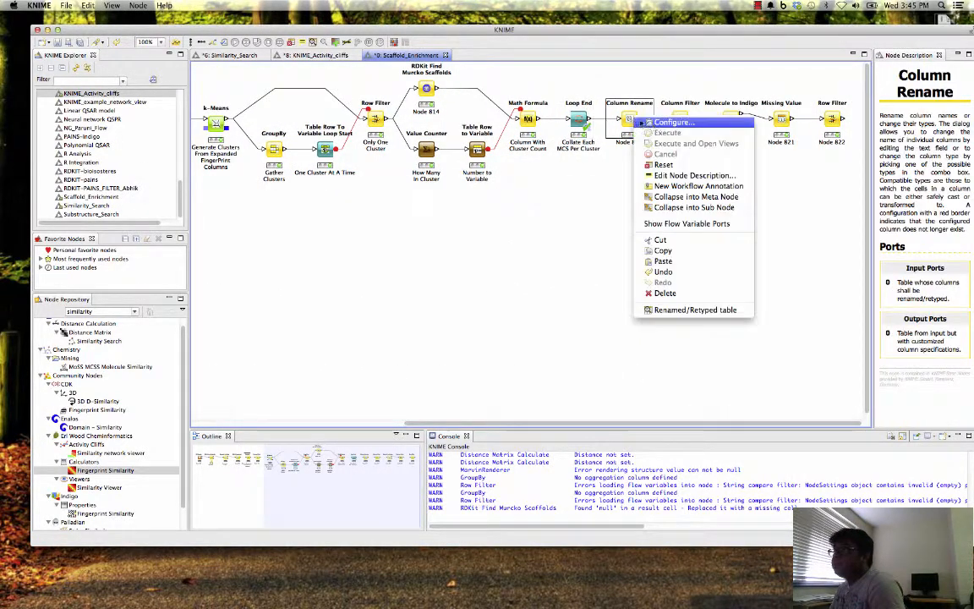
{"action": "left_click", "coordinate": [669, 123]}
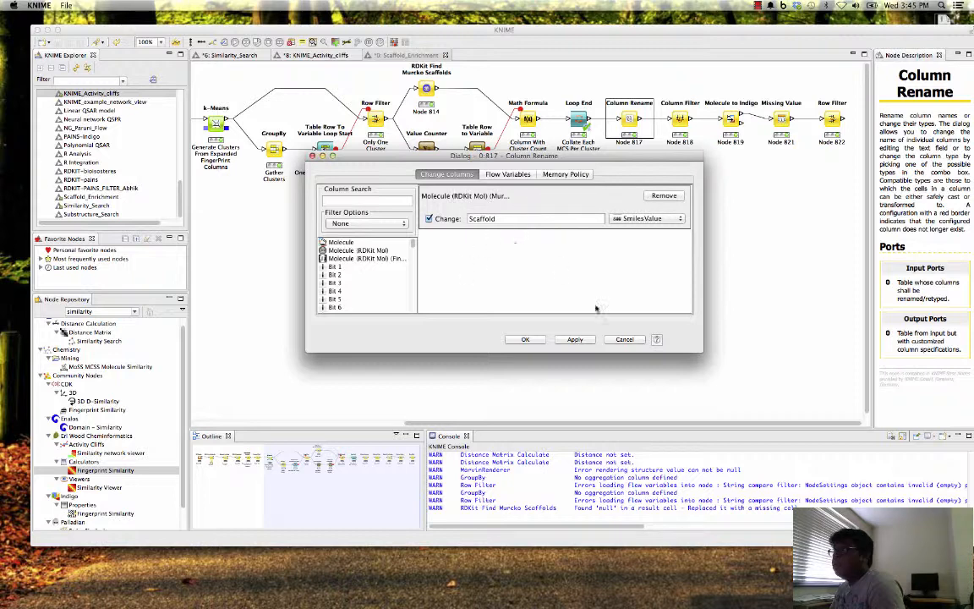
{"action": "left_click", "coordinate": [526, 339]}
- Open the Column Filter node's configuration, review its excluded and included columns, and cancel
{"action": "right_click", "coordinate": [679, 120]}
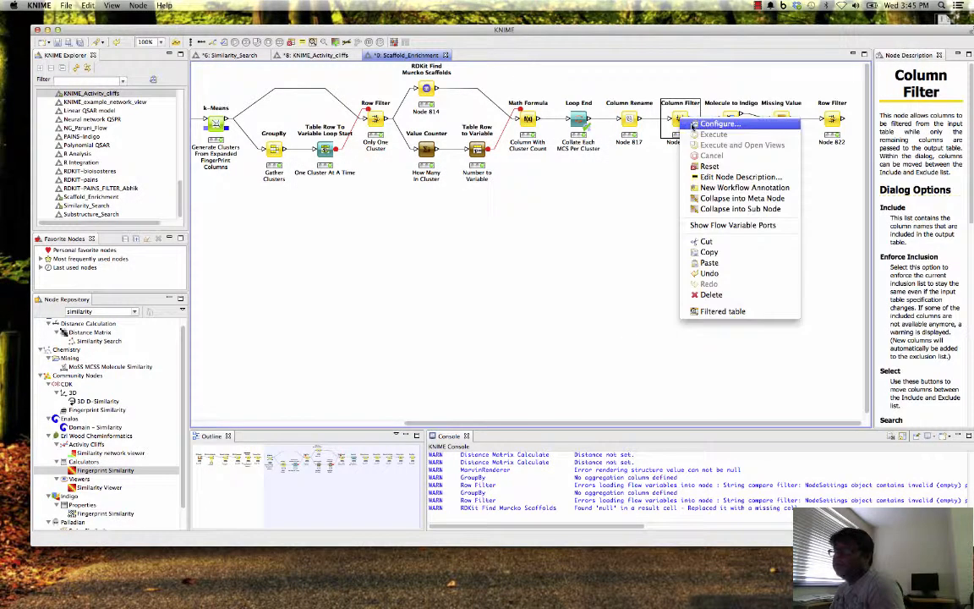
{"action": "left_click", "coordinate": [709, 124]}
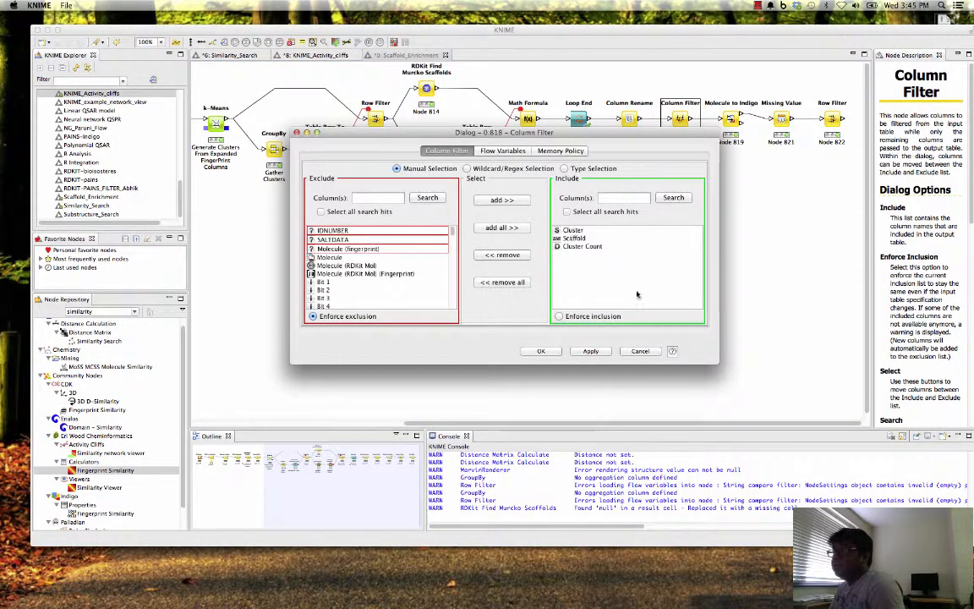
{"action": "left_click", "coordinate": [640, 351]}
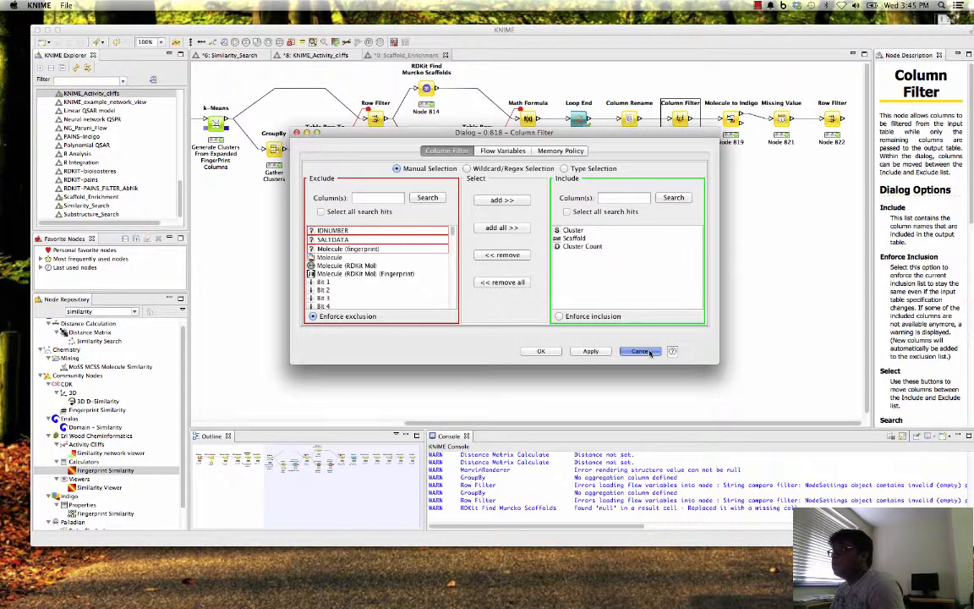
- Open the Molecule to Indigo node's Valid Molecules table, widen the Scaffold column to inspect the structures, and close the table
{"action": "left_click", "coordinate": [731, 119]}
{"action": "right_click", "coordinate": [739, 118]}
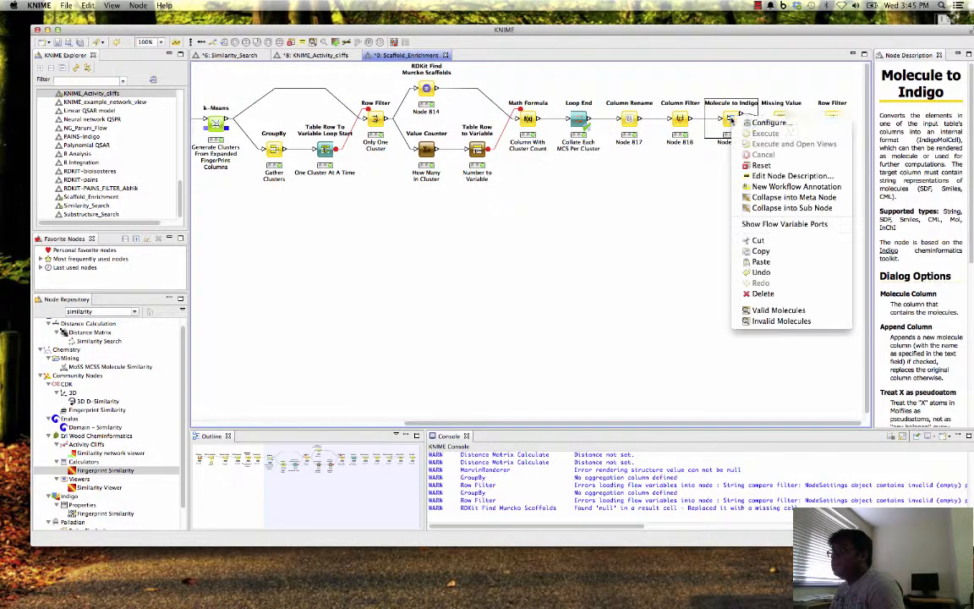
{"action": "left_click", "coordinate": [772, 314]}
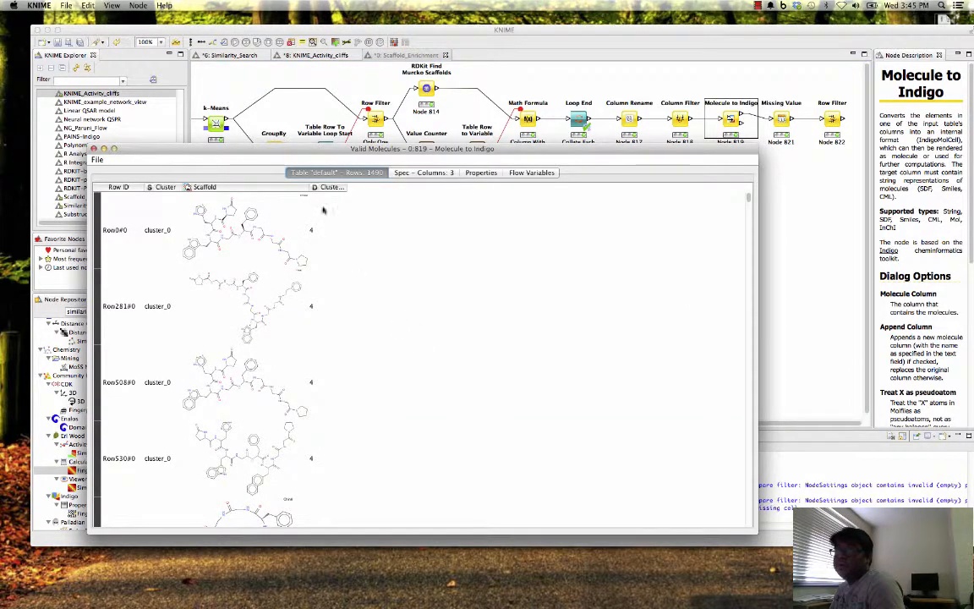
{"action": "left_click_drag", "start_coordinate": [307, 187], "coordinate": [344, 187]}
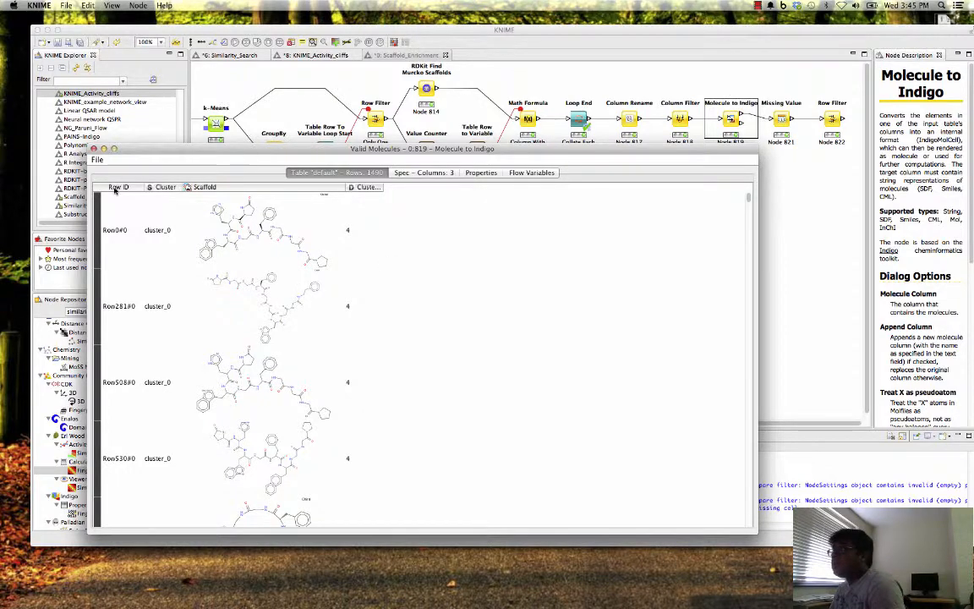
{"action": "left_click", "coordinate": [94, 149]}
- Select the Missing Value node and review its description
{"action": "left_click", "coordinate": [778, 118]}
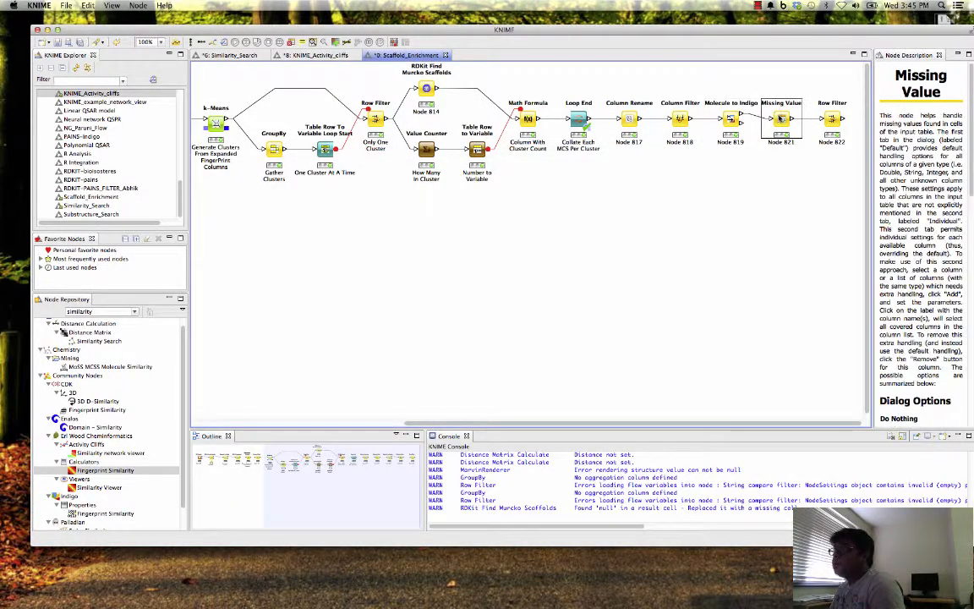
{"action": "right_click", "coordinate": [787, 120]}
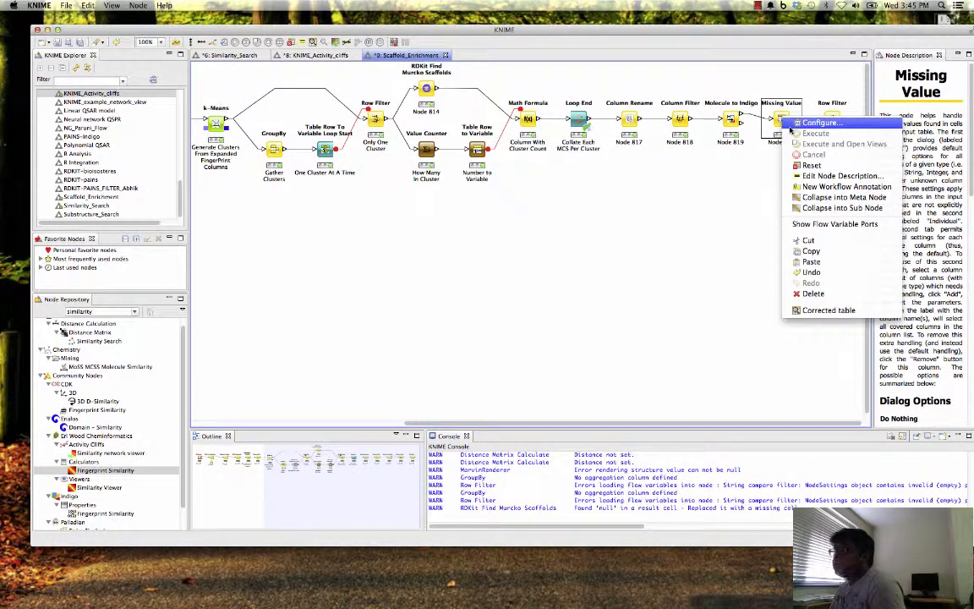
{"action": "left_click", "coordinate": [728, 212]}
- Open the final Row Filter node's Filtered table, look through the cluster_8 scaffolds, and close it
{"action": "left_click", "coordinate": [831, 121]}
{"action": "right_click", "coordinate": [832, 123]}
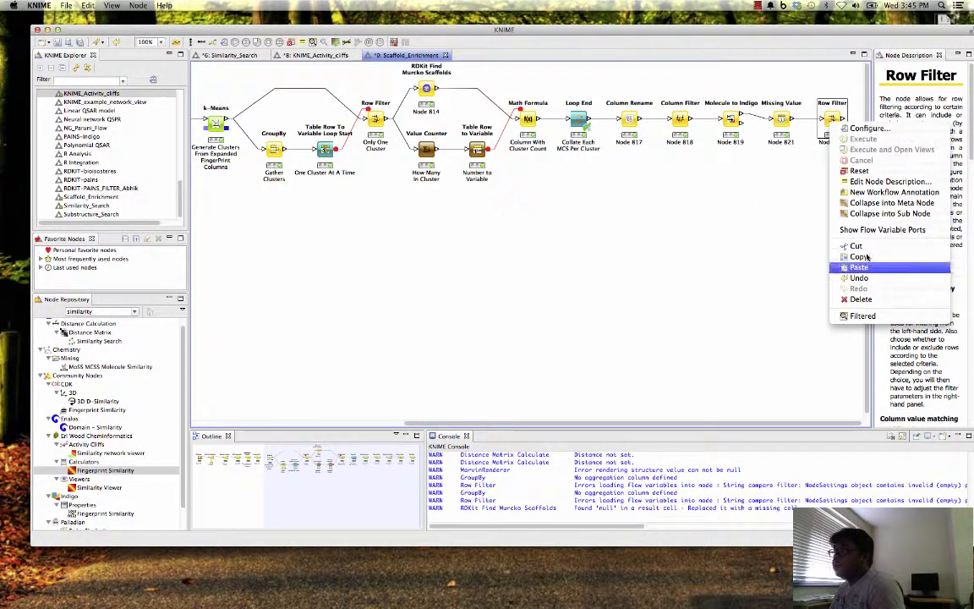
{"action": "left_click", "coordinate": [863, 316]}
{"action": "scroll", "coordinate": [429, 291], "scroll_direction": "down", "scroll_amount": 10}
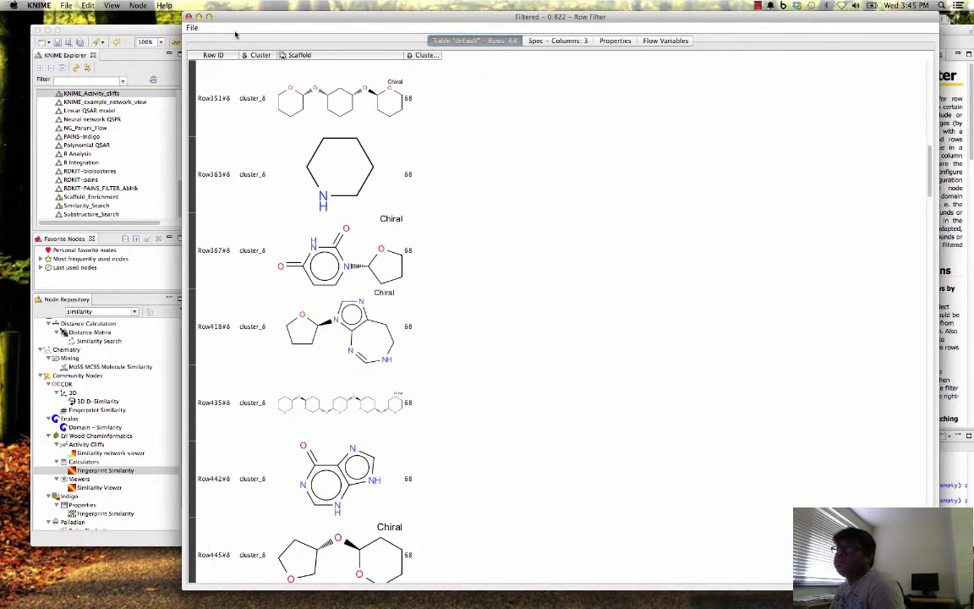
{"action": "left_click", "coordinate": [189, 16]}
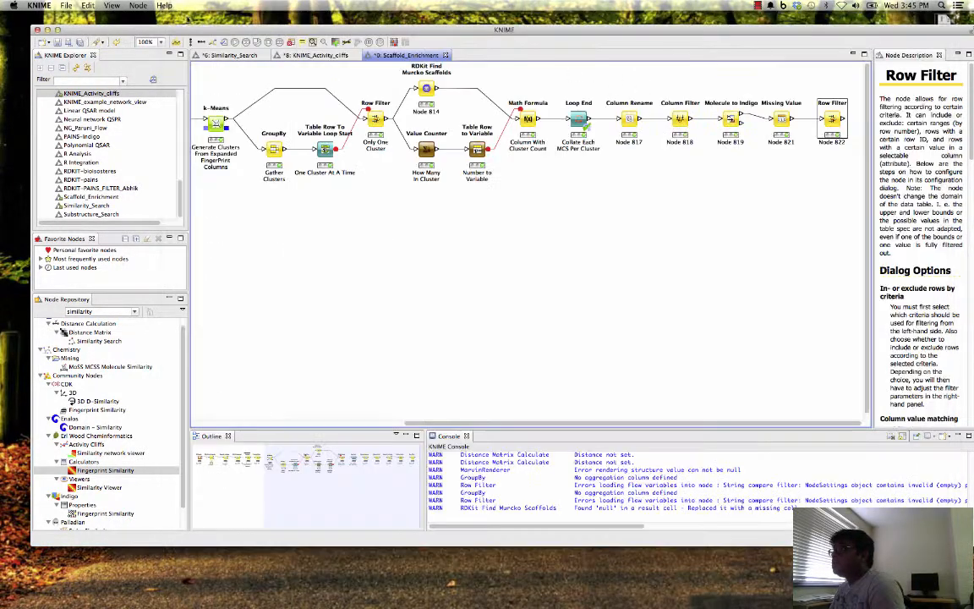
- Set the final Row Filter to match the pattern cluster_0 in the Cluster column, accept the node reset, and re-execute it
{"action": "right_click", "coordinate": [832, 119]}
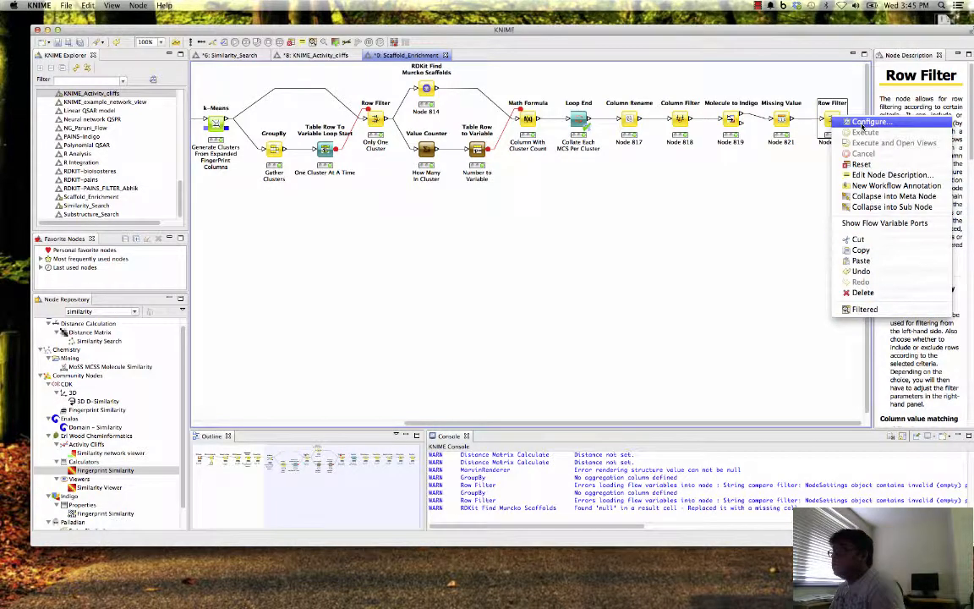
{"action": "left_click", "coordinate": [863, 122]}
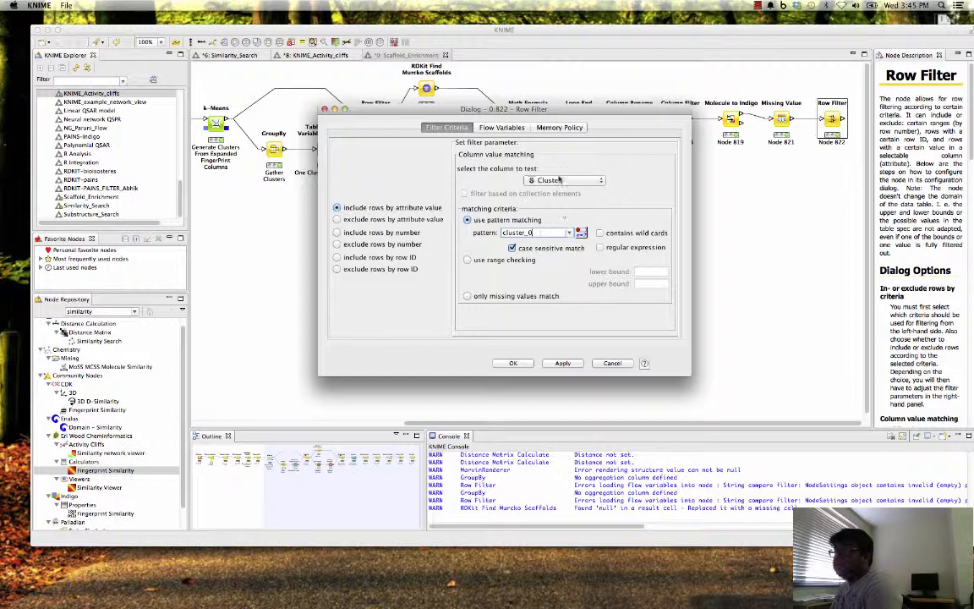
{"action": "left_click", "coordinate": [565, 364]}
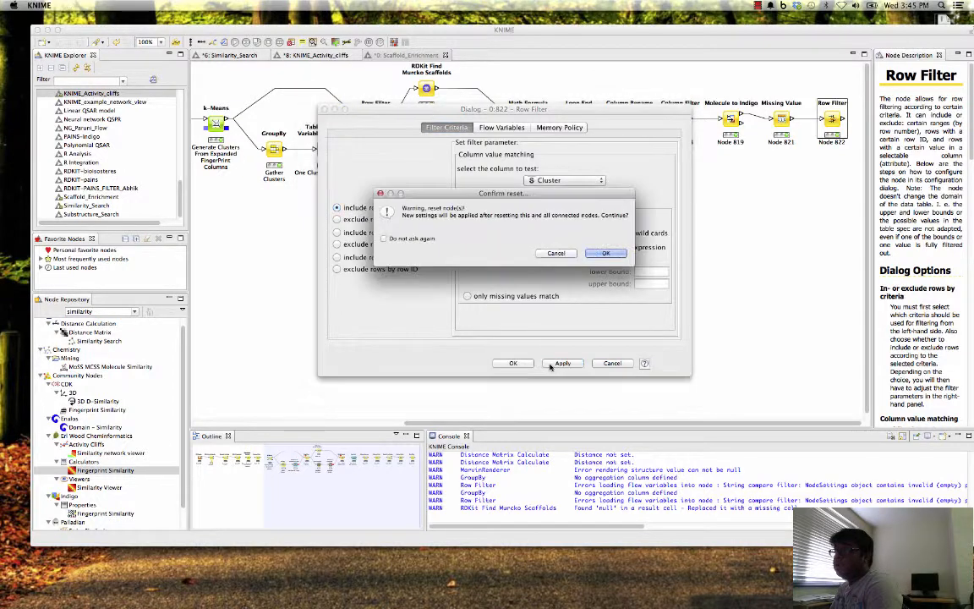
{"action": "left_click", "coordinate": [608, 252]}
{"action": "left_click", "coordinate": [514, 364]}
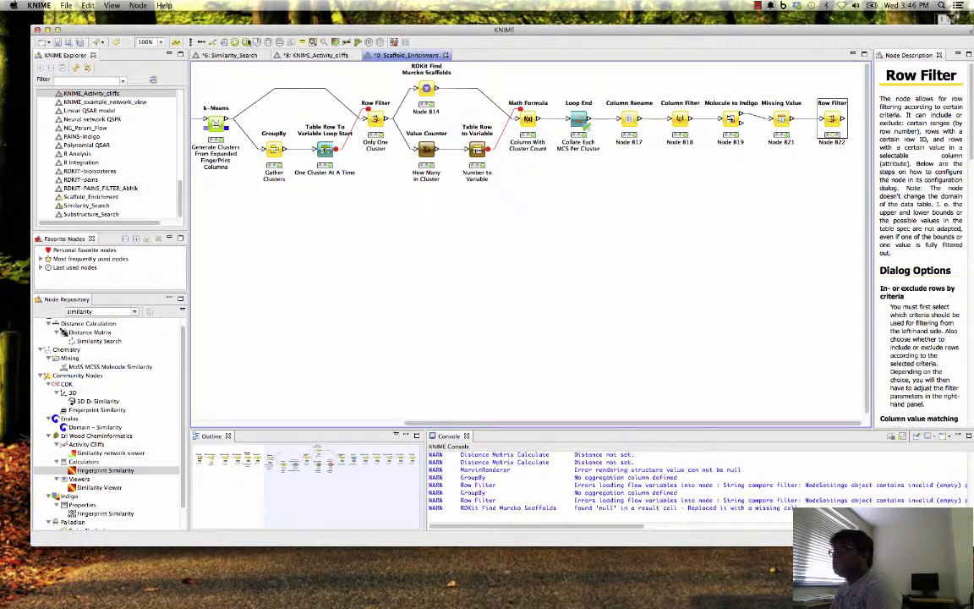
- Open the final Row Filter's Filtered table, examine the cluster_0 scaffolds, and close it
{"action": "right_click", "coordinate": [825, 124]}
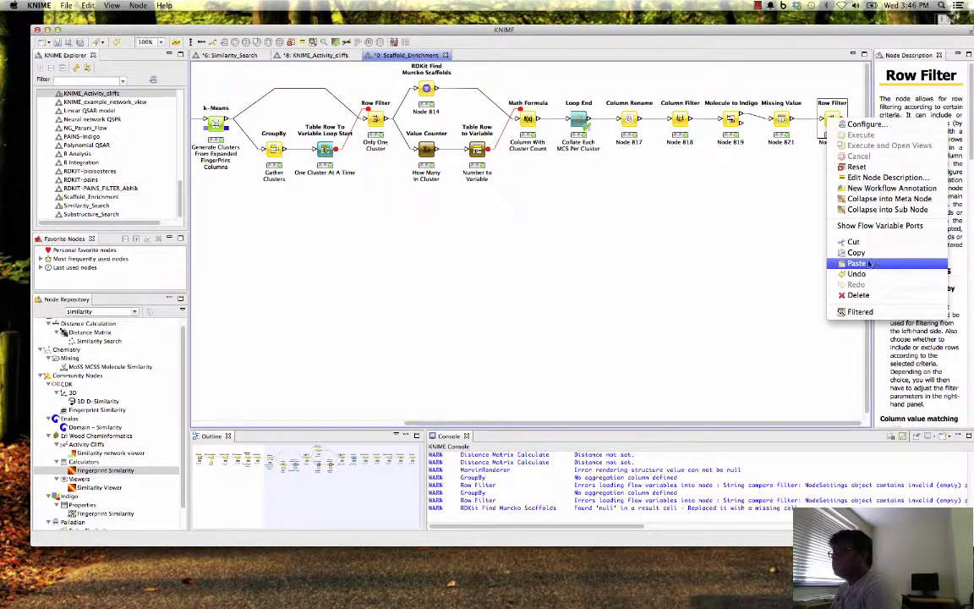
{"action": "left_click", "coordinate": [860, 312]}
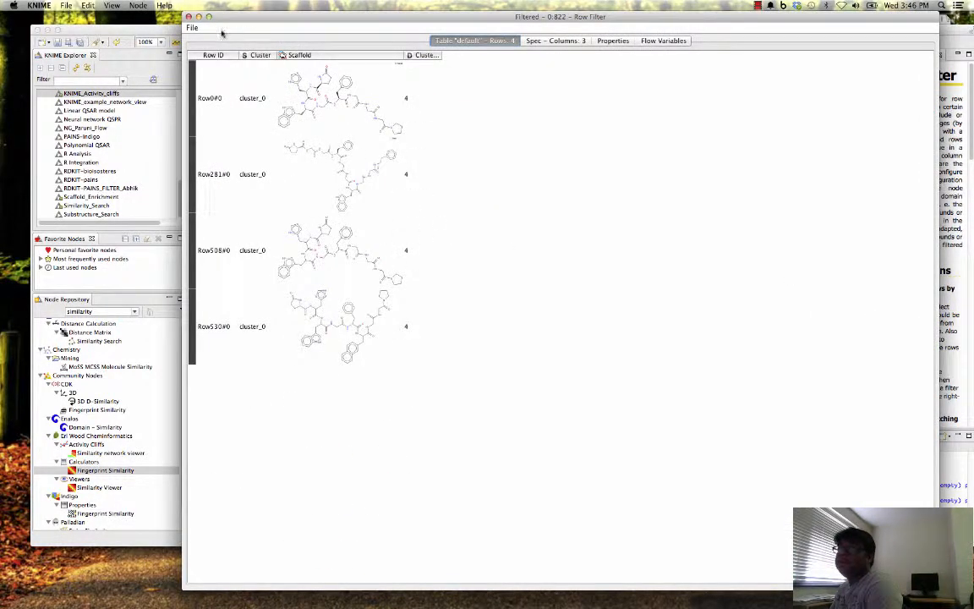
{"action": "left_click", "coordinate": [189, 16]}
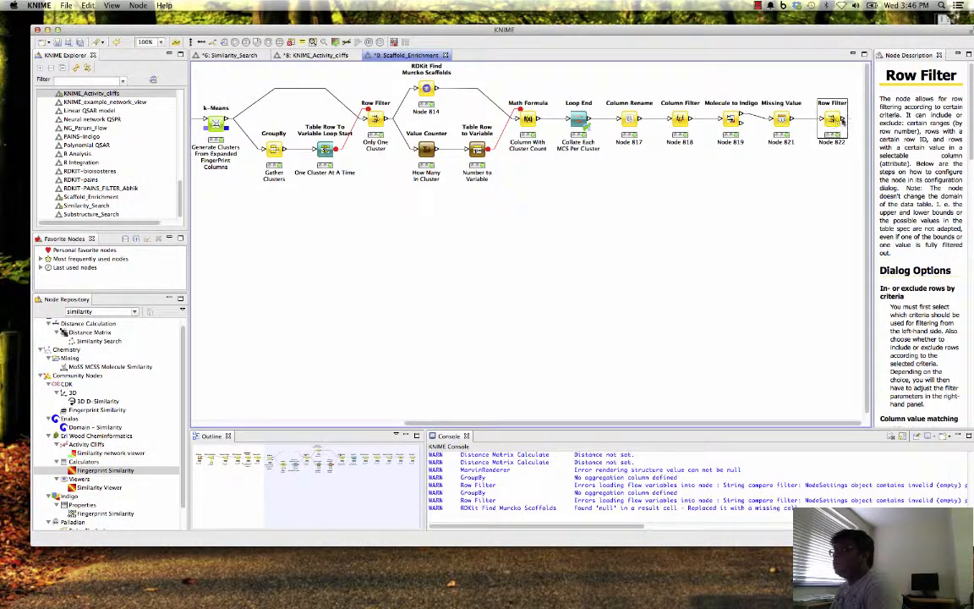
- Change the final Row Filter's matching pattern to cluster_4, accept the node reset, and re-execute it
{"action": "right_click", "coordinate": [831, 121]}
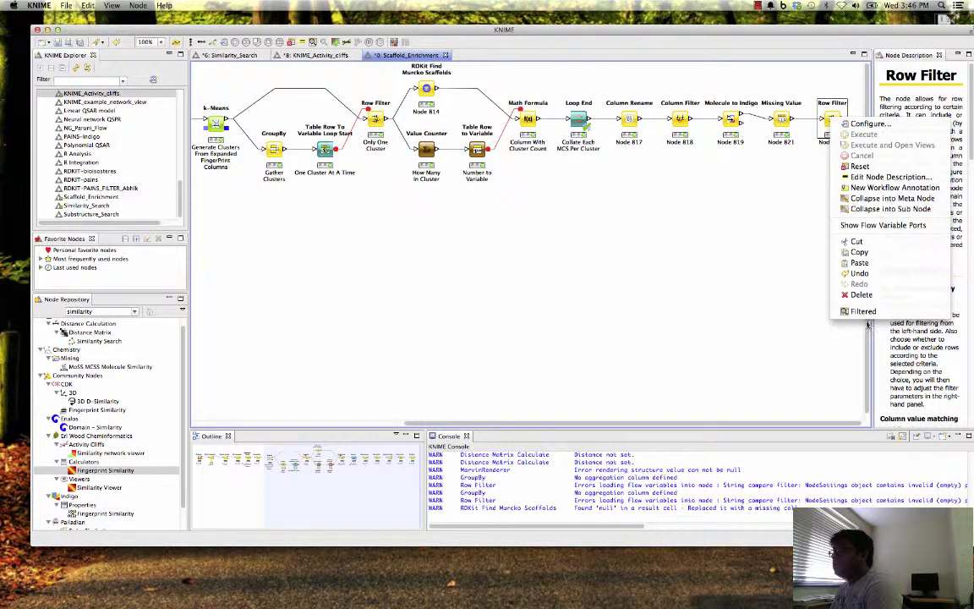
{"action": "left_click", "coordinate": [867, 123]}
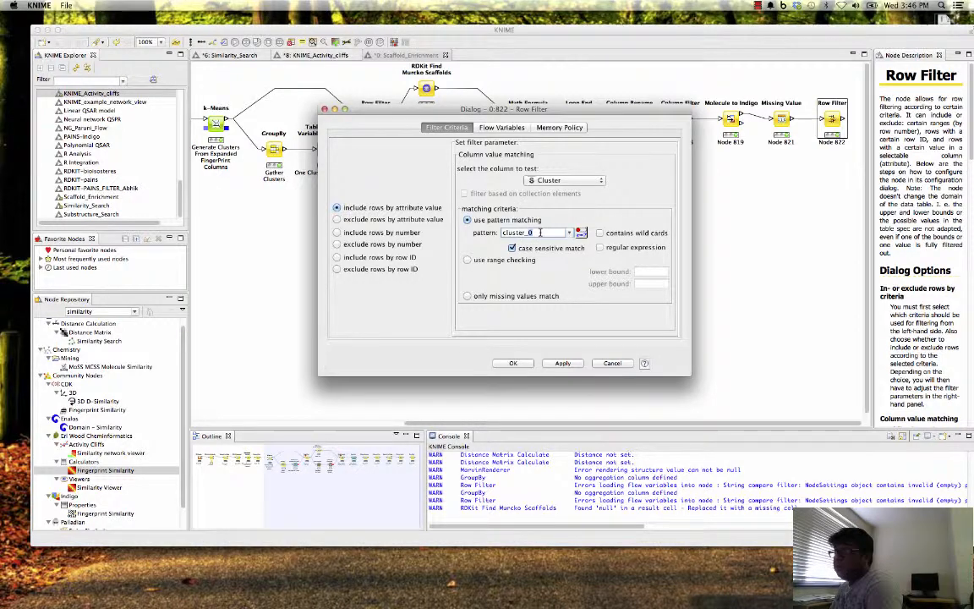
{"action": "left_click", "coordinate": [562, 363]}
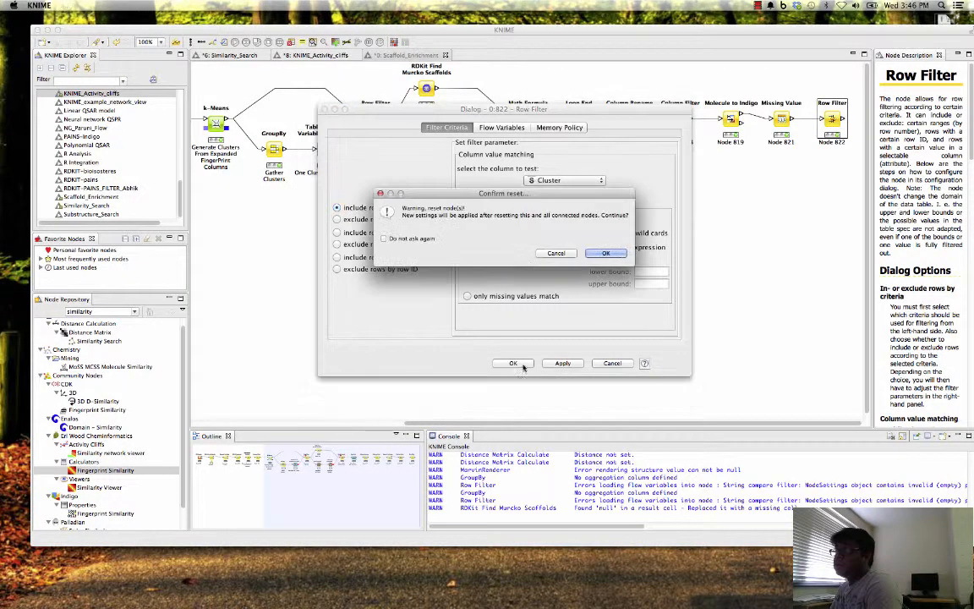
{"action": "left_click", "coordinate": [606, 254]}
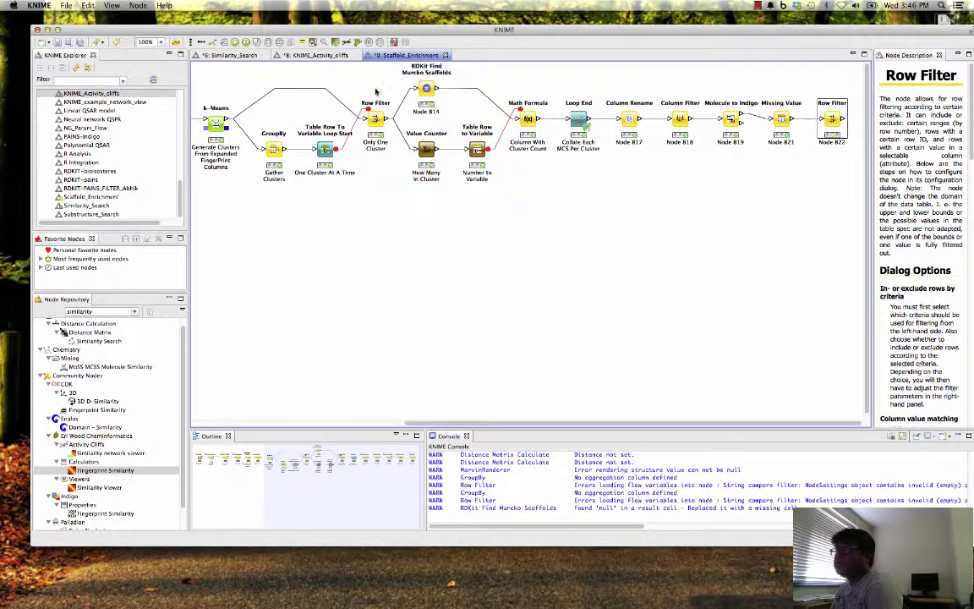
- Open the final Row Filter's Filtered table, examine the cluster_4 scaffolds, and close it
{"action": "right_click", "coordinate": [835, 122]}
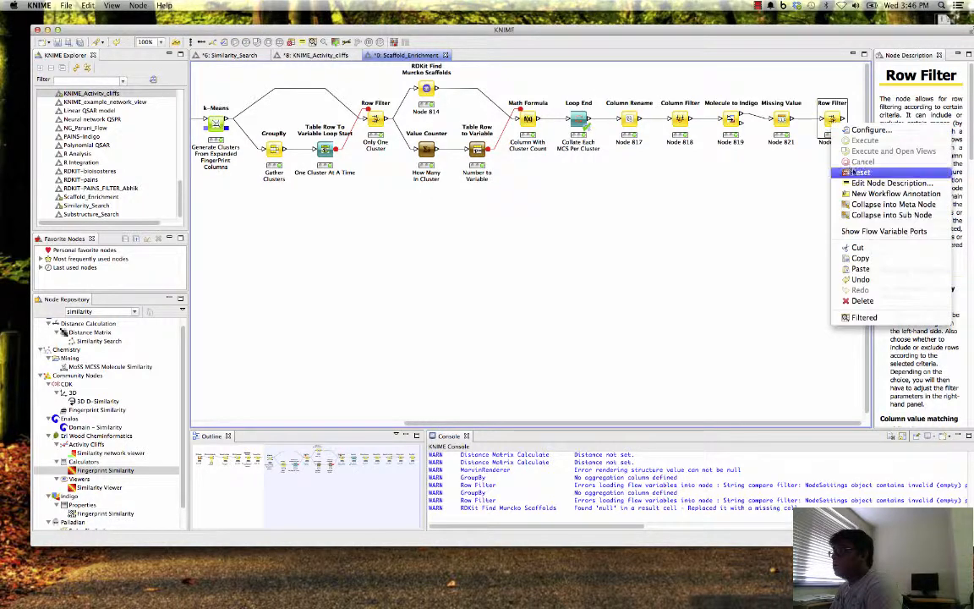
{"action": "left_click", "coordinate": [863, 317]}
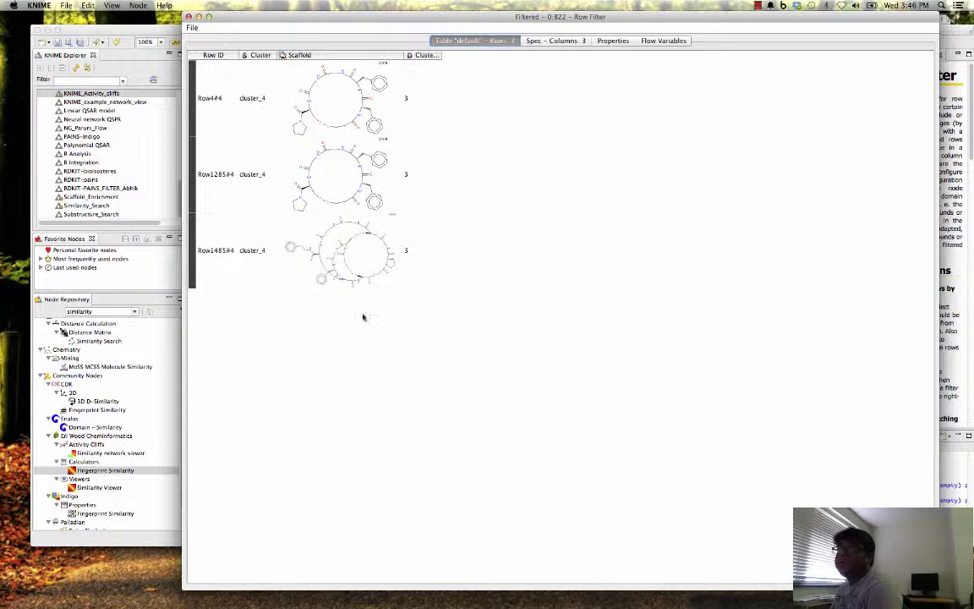
{"action": "left_click", "coordinate": [189, 16]}
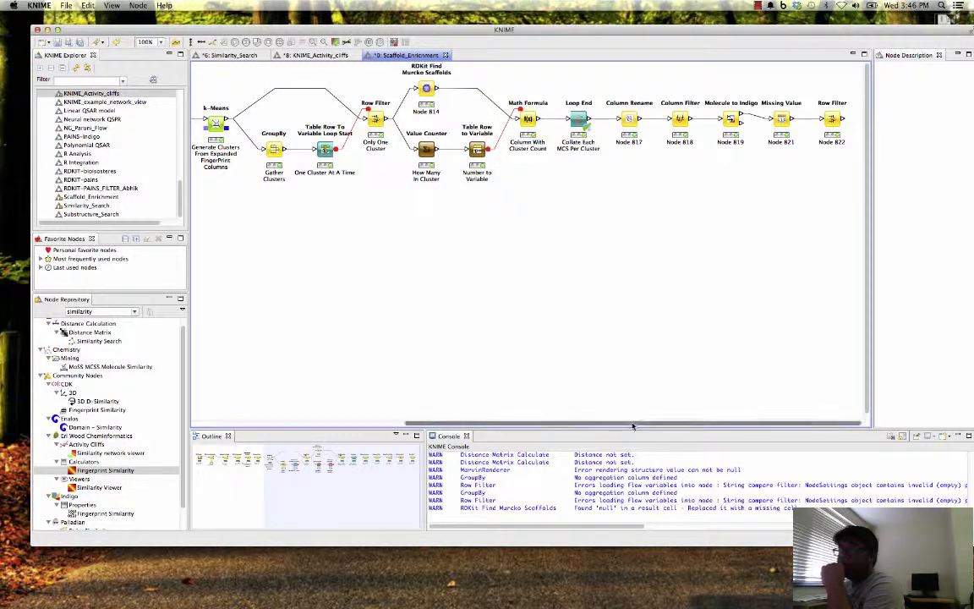
- Review the beginning of the Scaffold_Enrichment workflow, from the SDF Reader through k-Means to the clustering loop
{"action": "left_click_drag", "start_coordinate": [647, 422], "coordinate": [358, 391]}
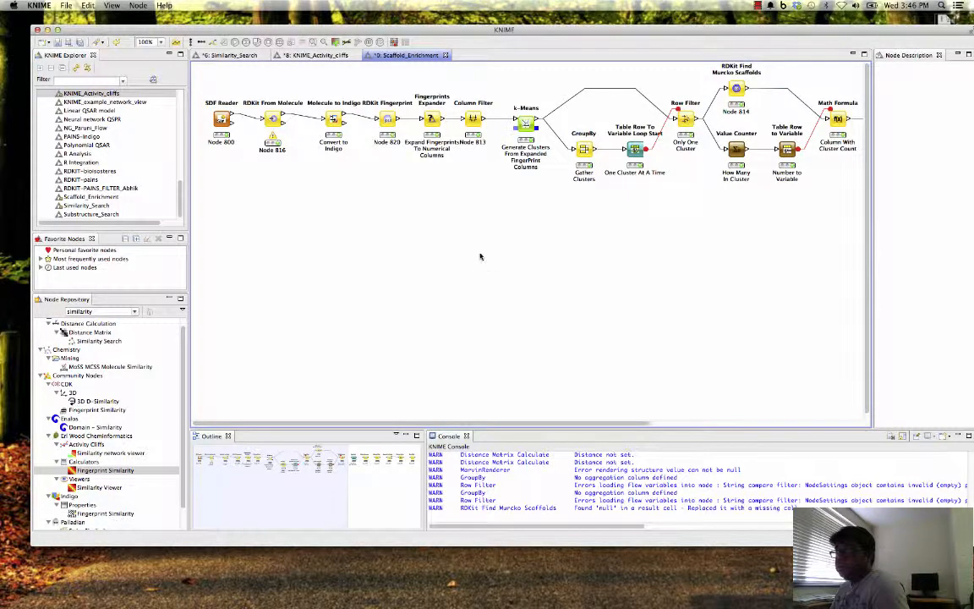
{"action": "mouse_move", "coordinate": [572, 425]}
{"action": "left_mouse_down"}
{"action": "mouse_move", "coordinate": [778, 425]}
{"action": "mouse_move", "coordinate": [572, 426]}
{"action": "left_mouse_up"}
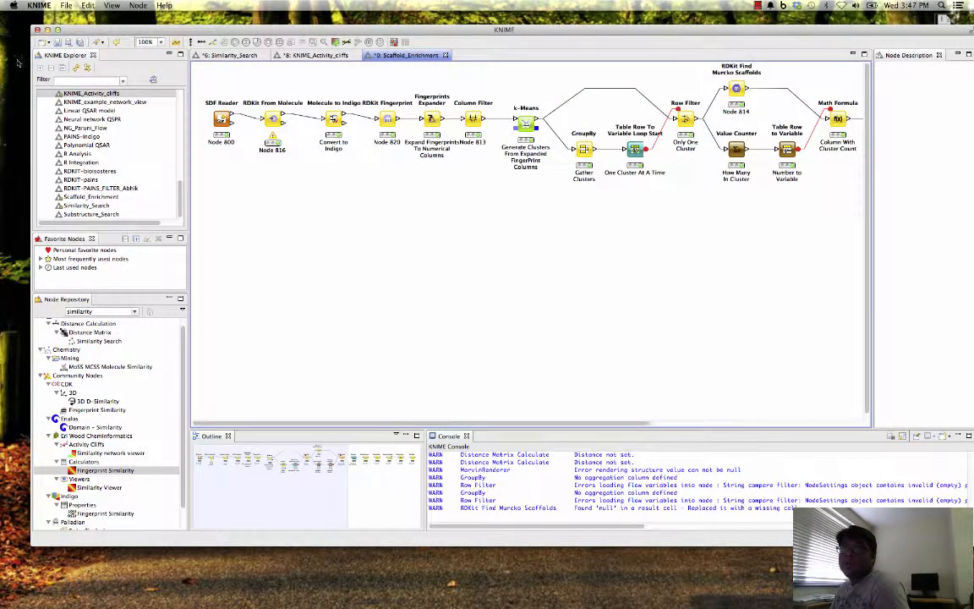
- Browse the example workflow categories on the public EXAMPLES server in KNIME Explorer
{"action": "scroll", "coordinate": [113, 145], "scroll_direction": "up", "scroll_amount": 4}
{"action": "scroll", "coordinate": [112, 146], "scroll_direction": "up", "scroll_amount": 5}
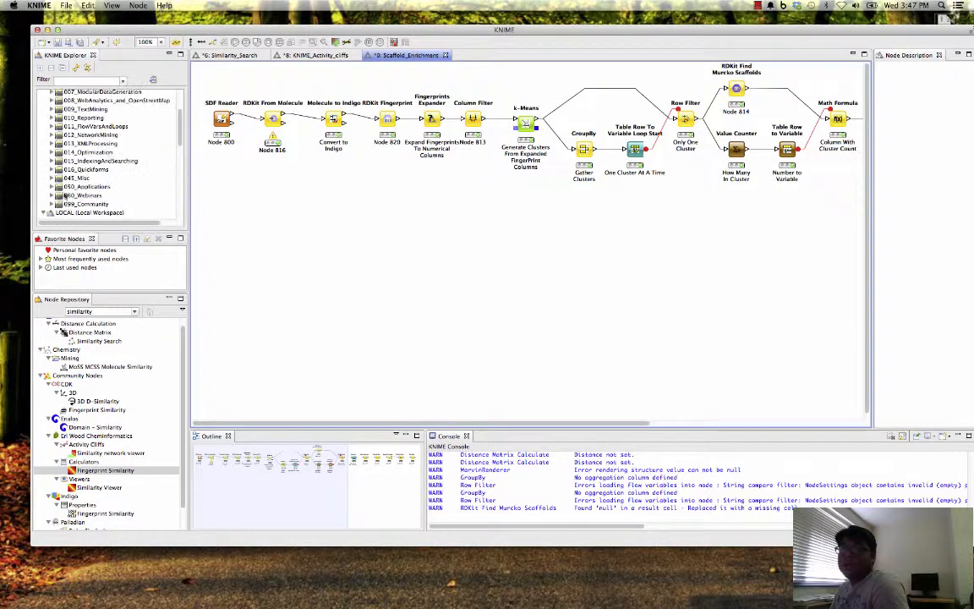
{"action": "scroll", "coordinate": [160, 153], "scroll_direction": "up", "scroll_amount": 10}
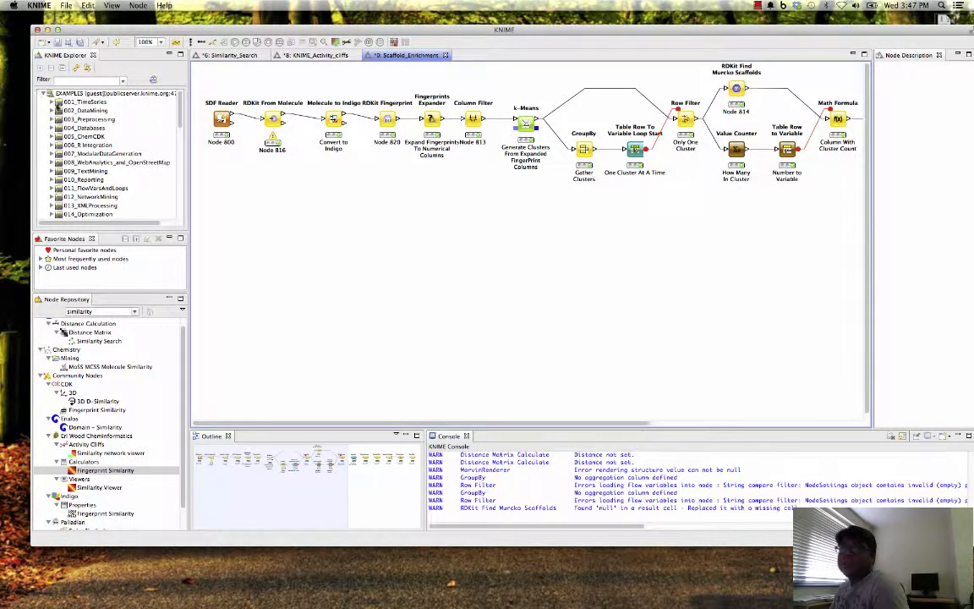
{"action": "left_click", "coordinate": [50, 103]}
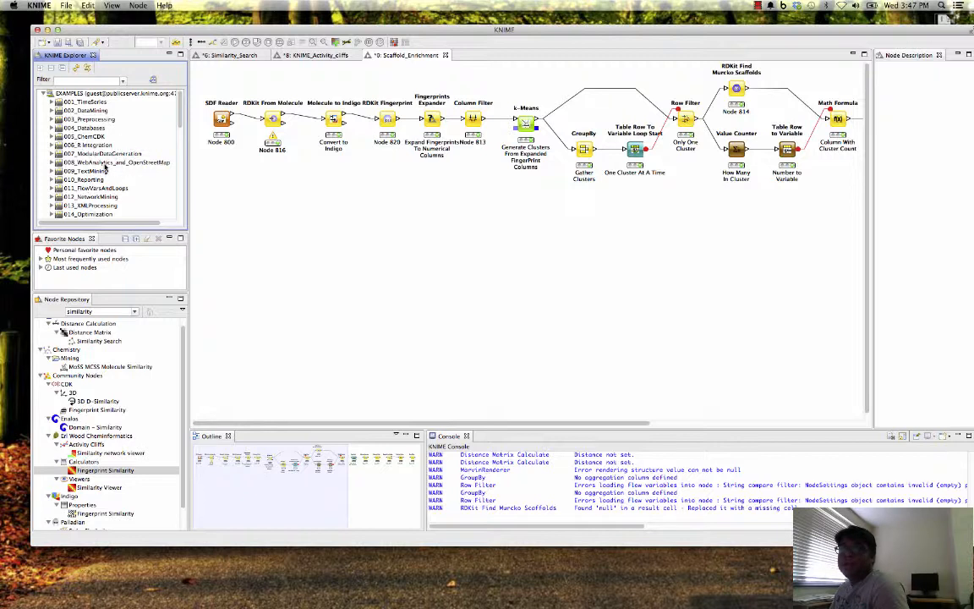
{"action": "scroll", "coordinate": [93, 153], "scroll_direction": "down", "scroll_amount": 1}
{"action": "scroll", "coordinate": [110, 195], "scroll_direction": "down", "scroll_amount": 3}
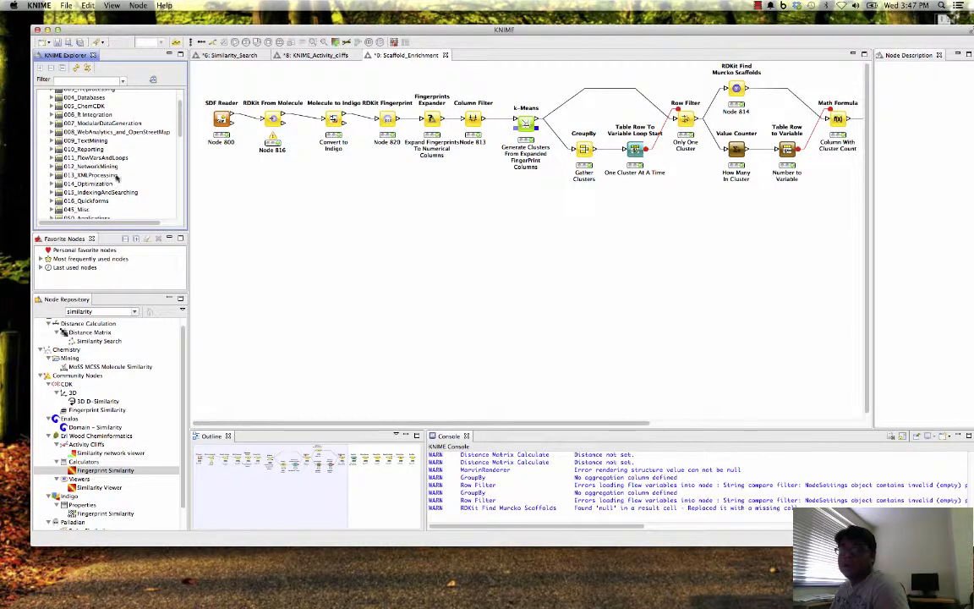
{"action": "scroll", "coordinate": [117, 182], "scroll_direction": "up", "scroll_amount": 4}
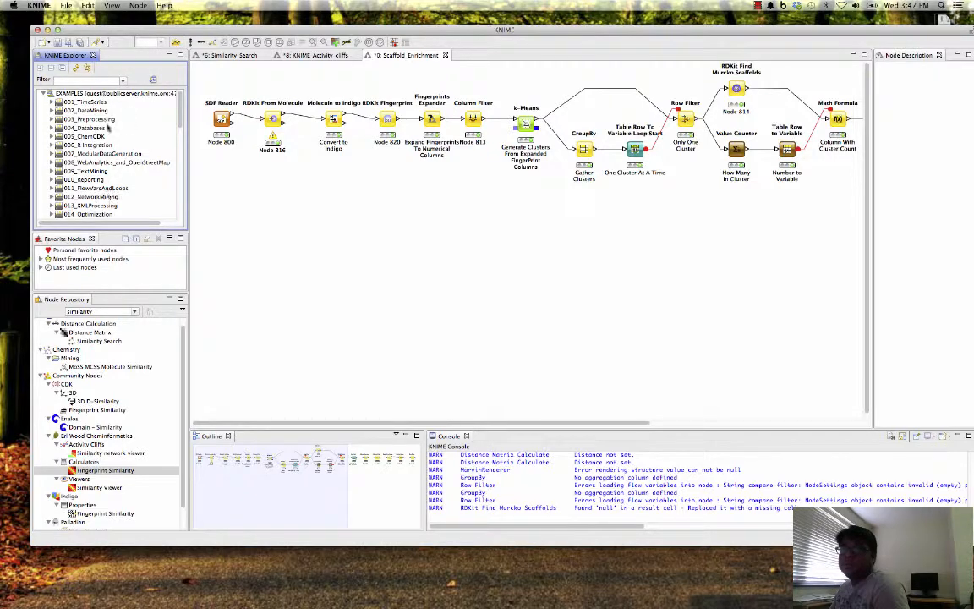
- Look through the local workspace's workflow list down to Substructure_Search and glance across the Scaffold_Enrichment workflow
{"action": "scroll", "coordinate": [110, 198], "scroll_direction": "down", "scroll_amount": 15}
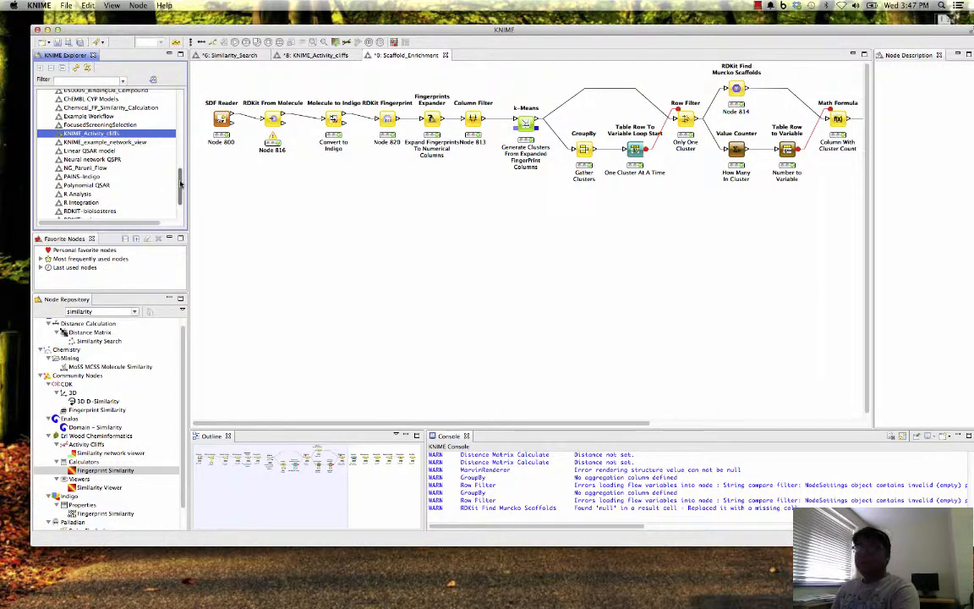
{"action": "left_click_drag", "start_coordinate": [180, 184], "coordinate": [183, 214]}
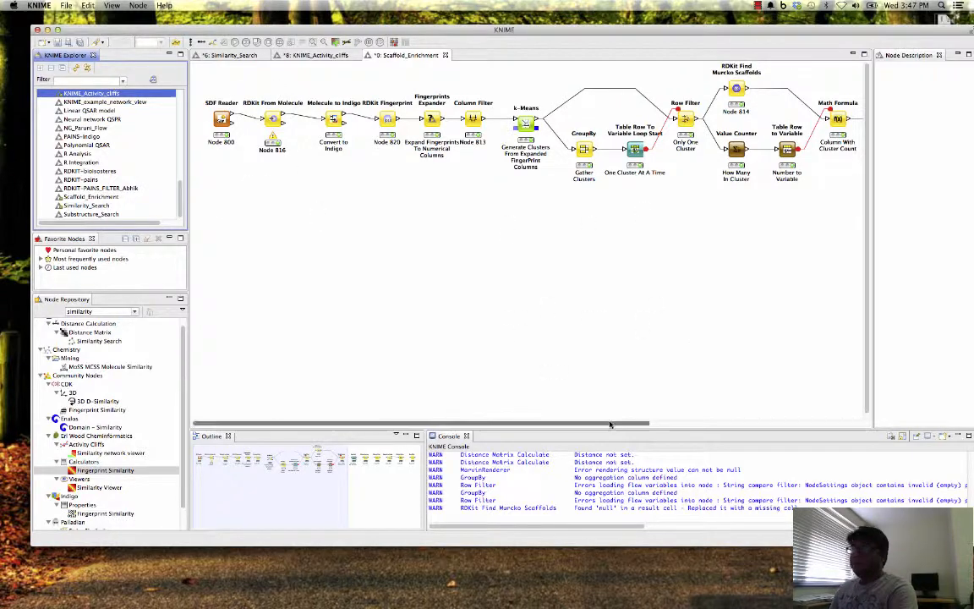
{"action": "scroll", "coordinate": [550, 380], "scroll_direction": "right", "scroll_amount": 5}
{"action": "scroll", "coordinate": [465, 382], "scroll_direction": "left", "scroll_amount": 5}
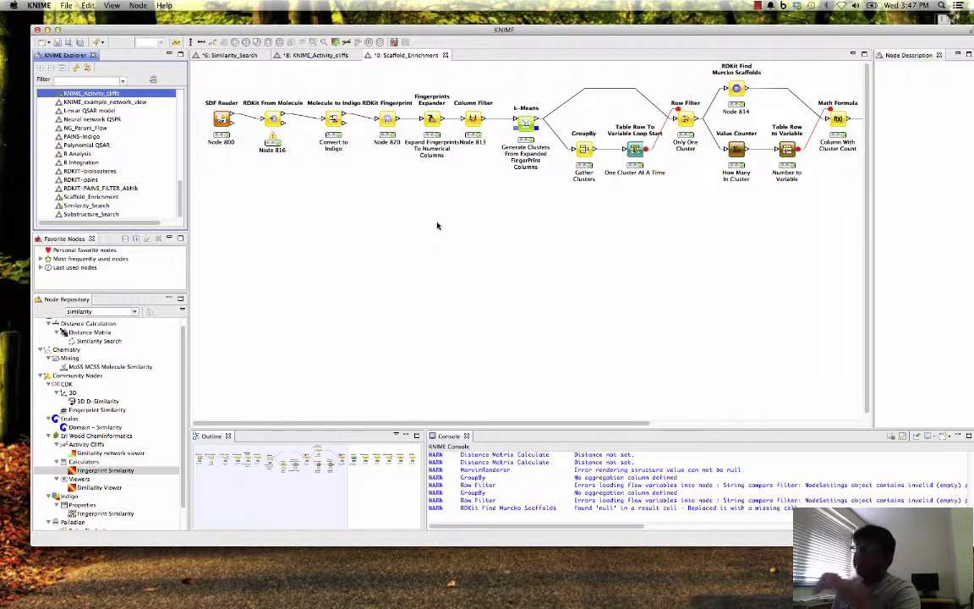